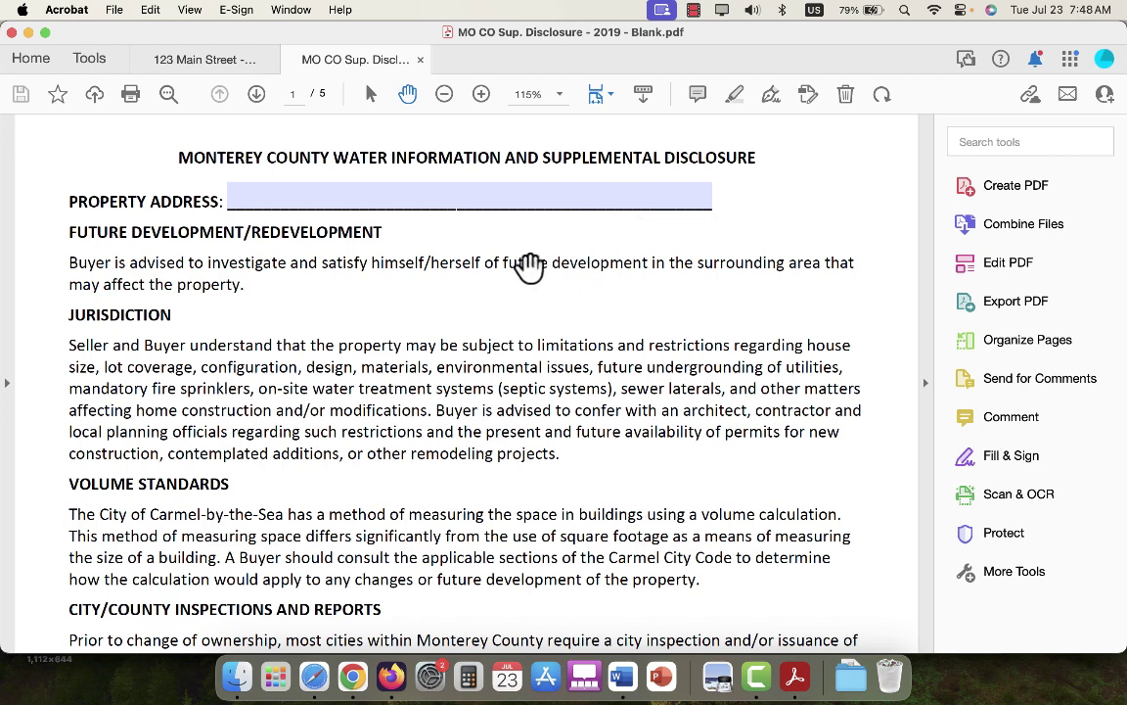
Enter the property's full street, town, state and ZIP in page 1's Property Address field, fixing a typo.
{"action": "left_click", "coordinate": [515, 202]}
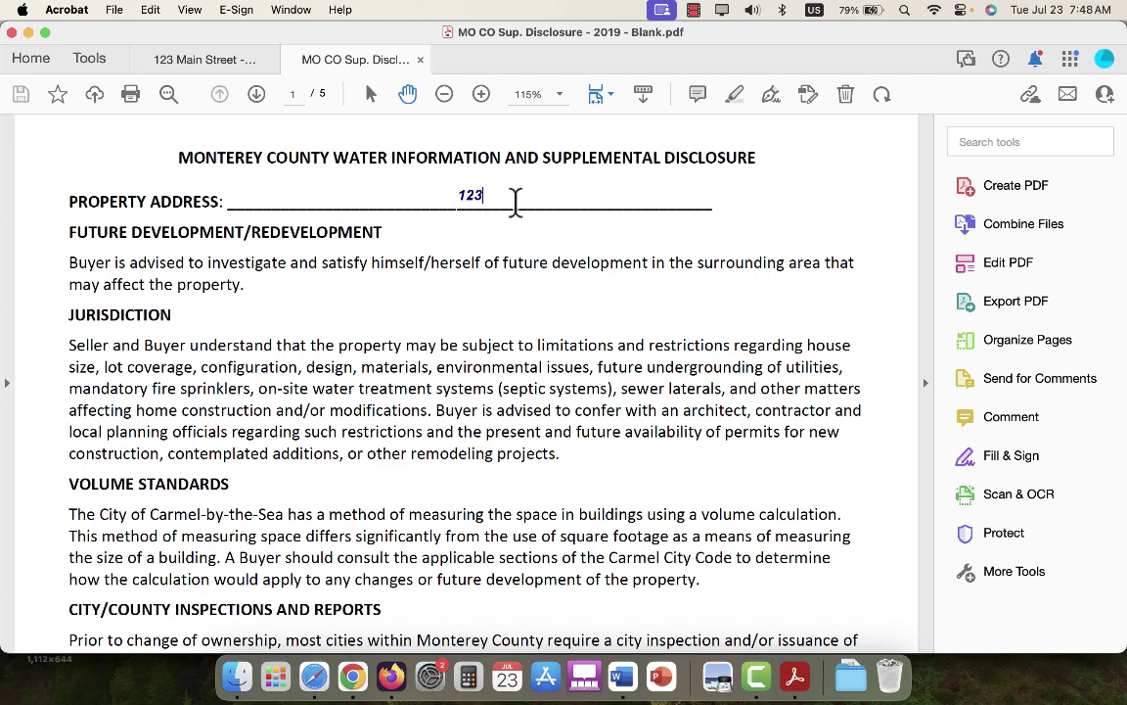
{"action": "type", "text": "123 Mai"}
{"action": "key", "text": "BackSpace"}
{"action": "key", "text": "BackSpace"}
{"action": "type", "text": "ain Street, "}
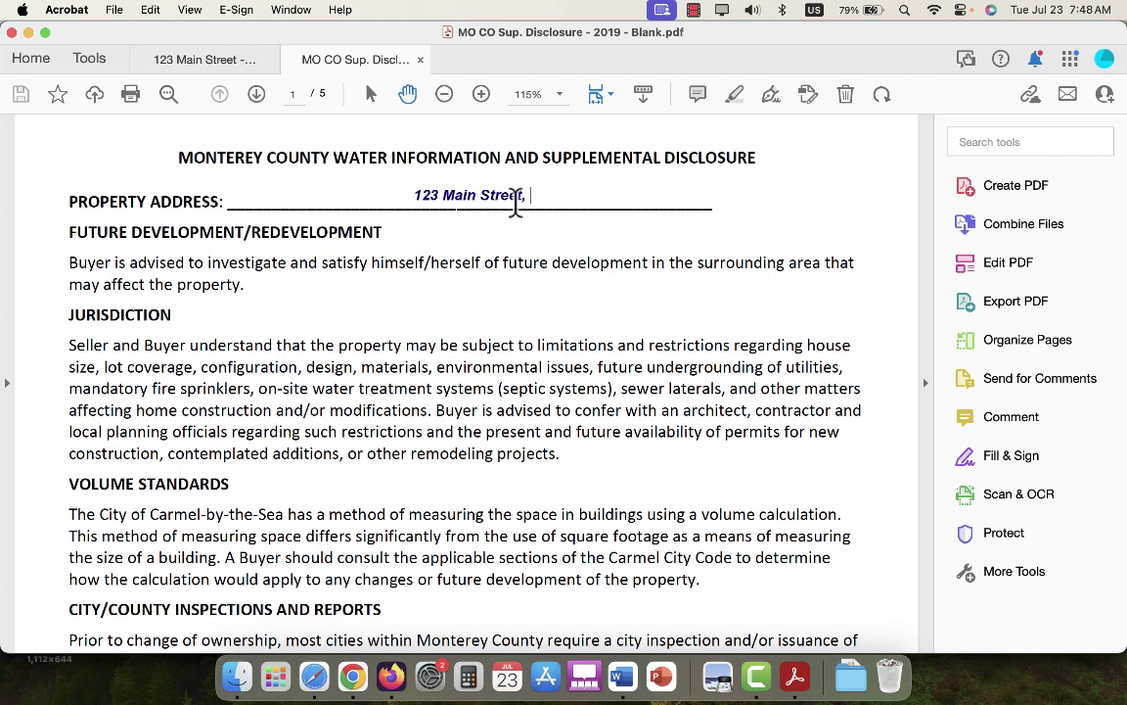
{"action": "type", "text": "Any T"}
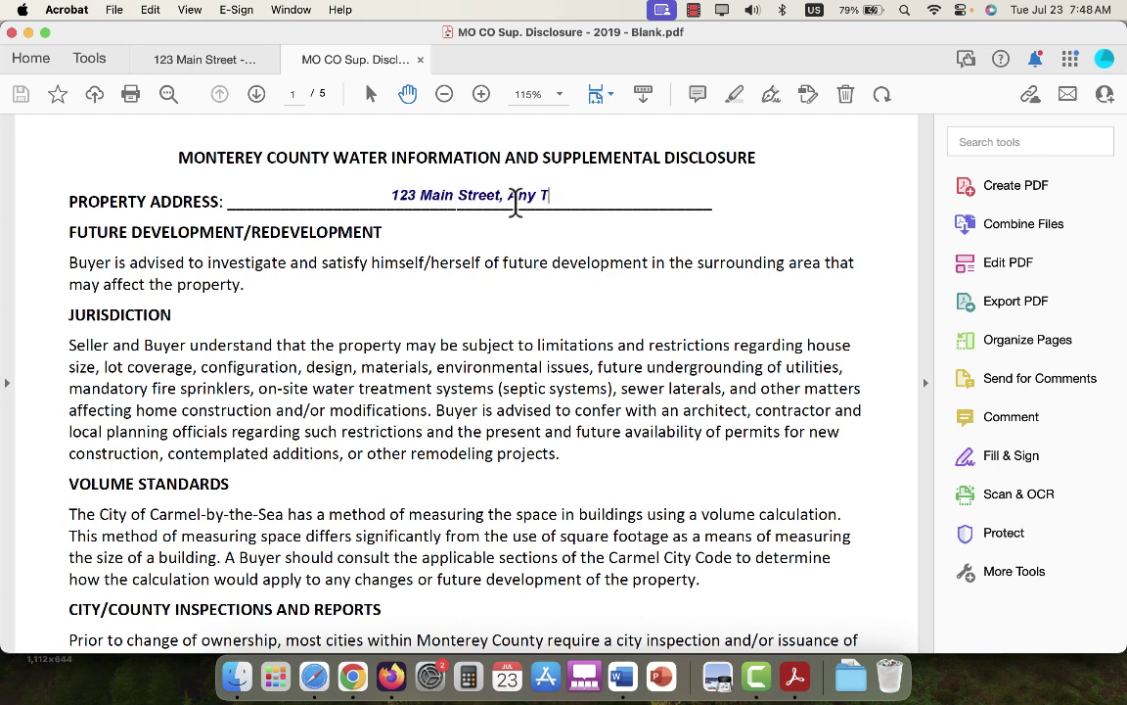
{"action": "type", "text": "own "}
{"action": "type", "text": ", "}
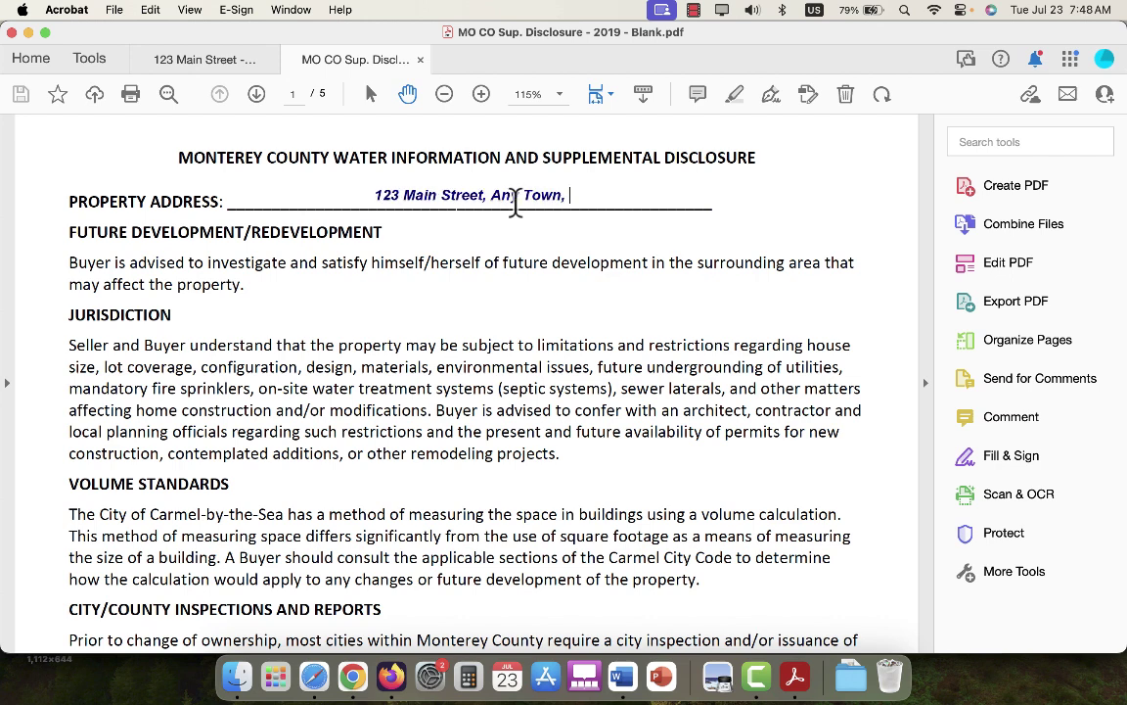
{"action": "type", "text": "CA 934"}
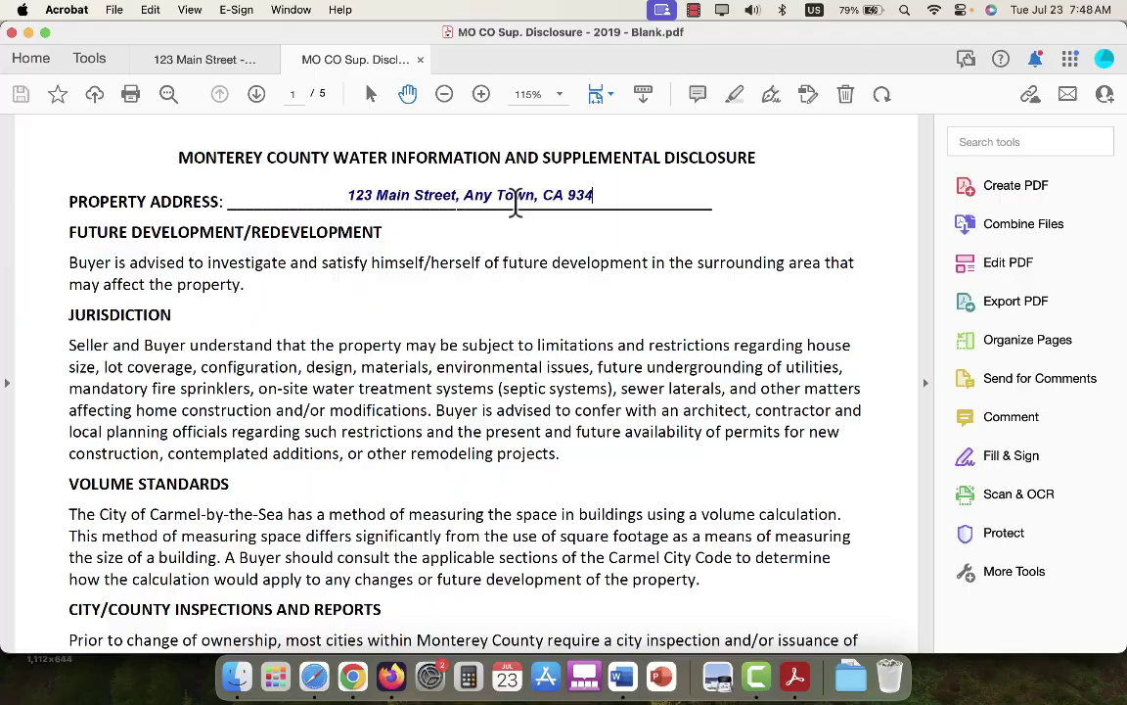
{"action": "type", "text": "46"}
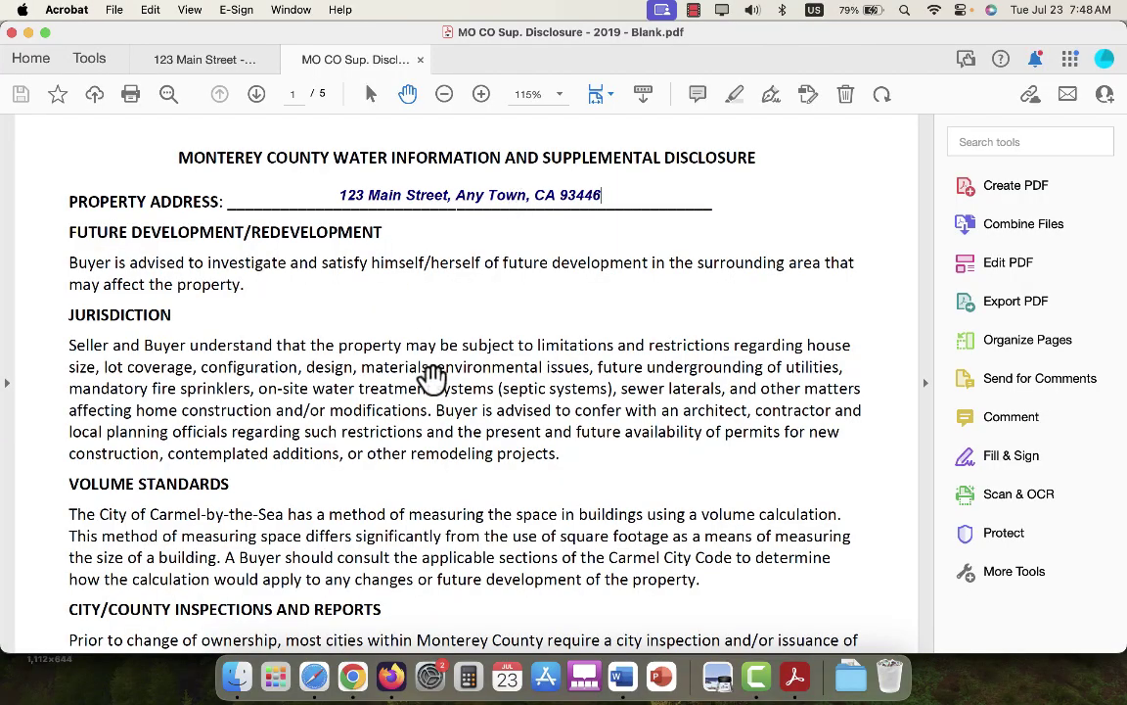
On page 5, put the seller's name into the first Sellers' Signature field and commit it.
{"action": "scroll", "coordinate": [433, 378], "scroll_direction": "down", "scroll_amount": 10}
{"action": "scroll", "coordinate": [432, 377], "scroll_direction": "down", "scroll_amount": 20}
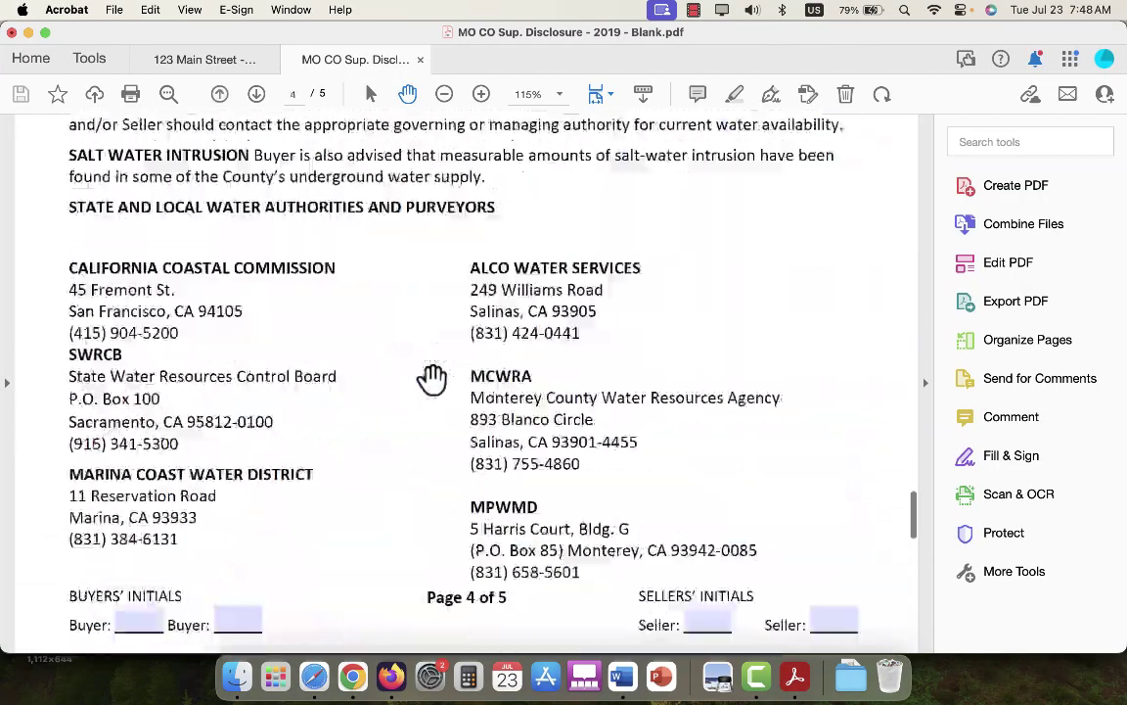
{"action": "scroll", "coordinate": [433, 377], "scroll_direction": "down", "scroll_amount": 8}
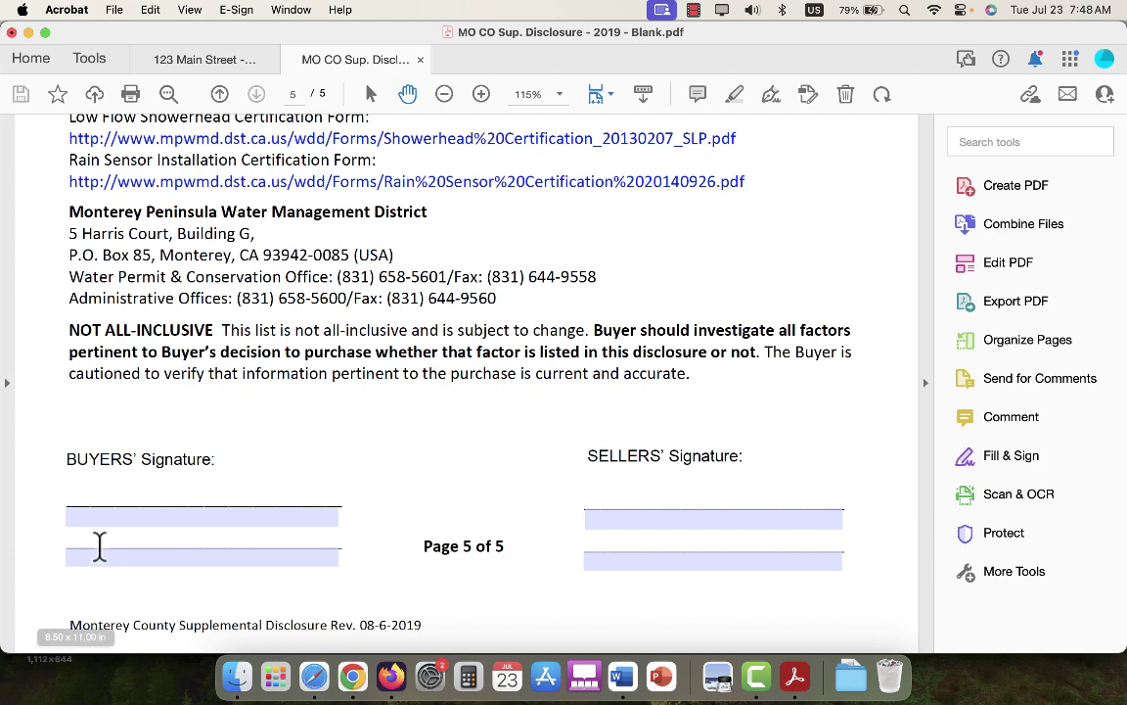
{"action": "left_click", "coordinate": [736, 517]}
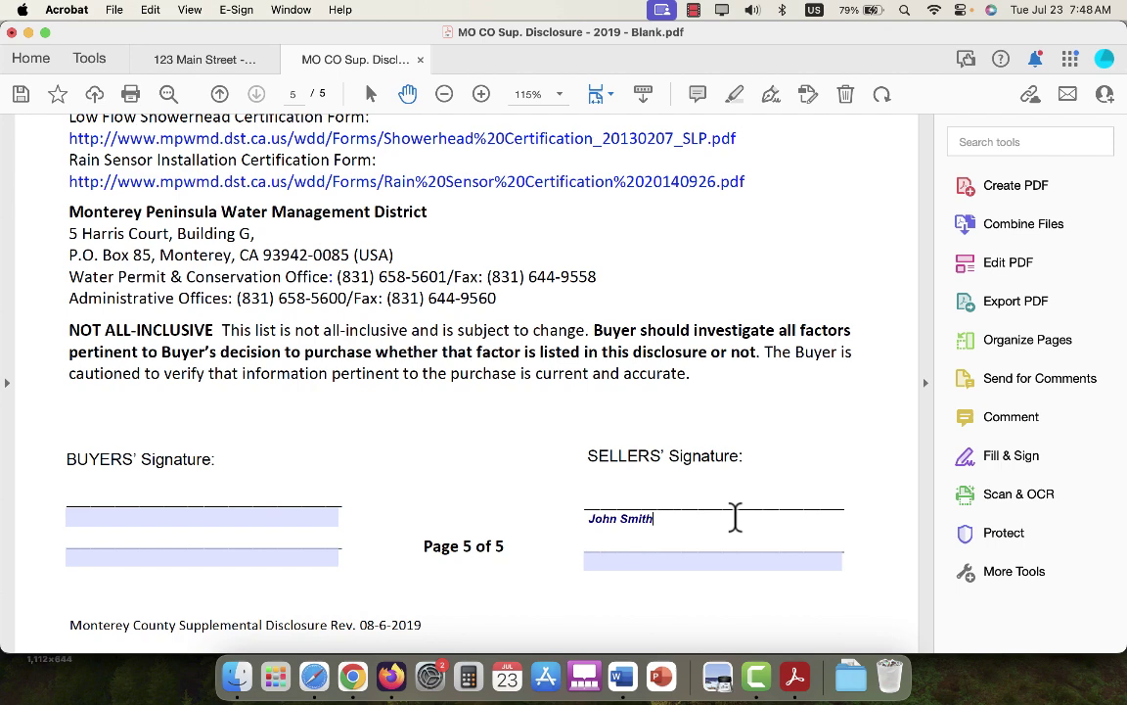
{"action": "left_click", "coordinate": [516, 455]}
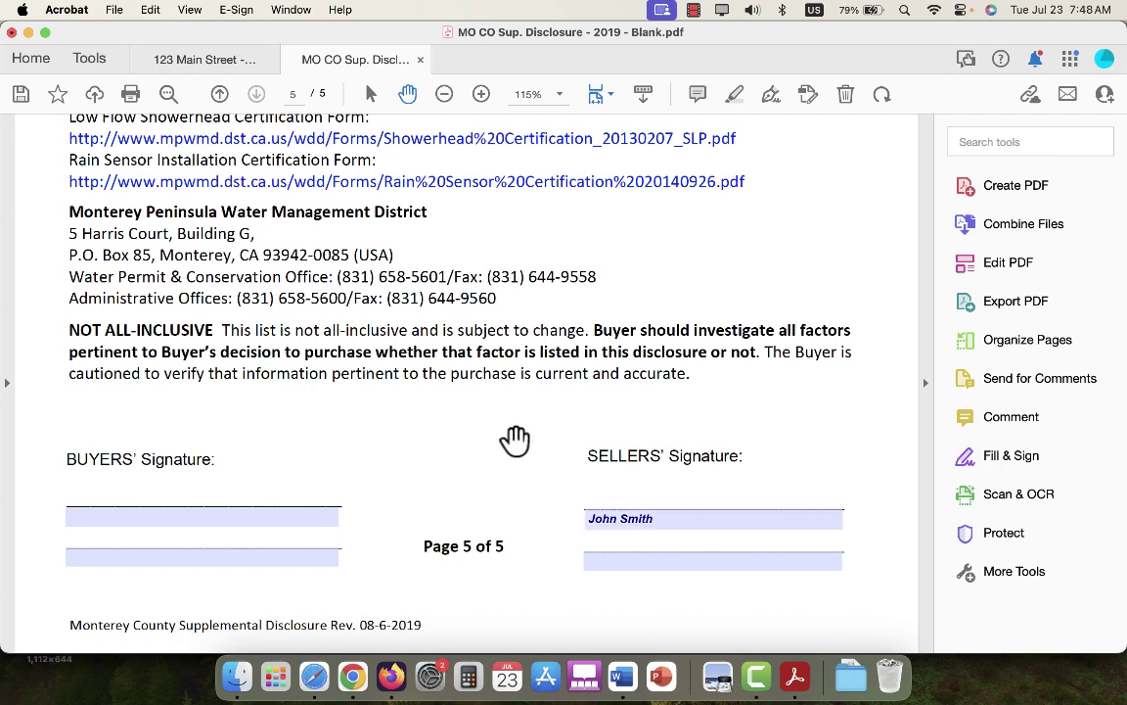
Start a Save As via the For Agents recent folder and point the destination to Downloads.
{"action": "left_click", "coordinate": [116, 11]}
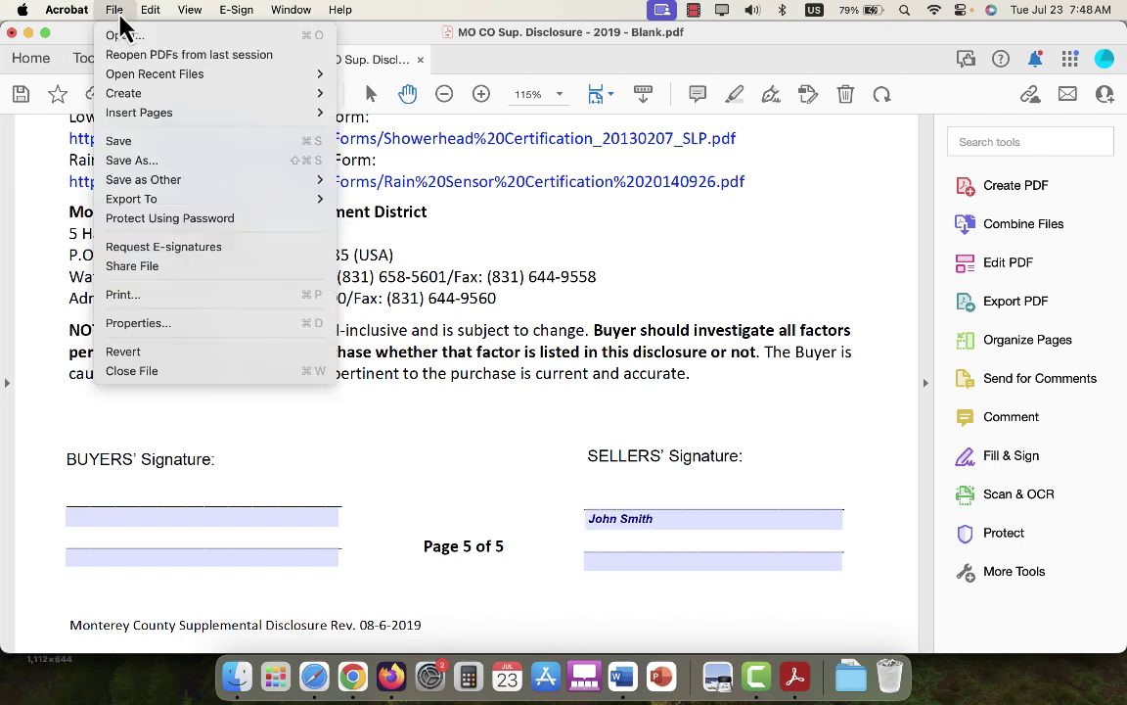
{"action": "left_click", "coordinate": [228, 174]}
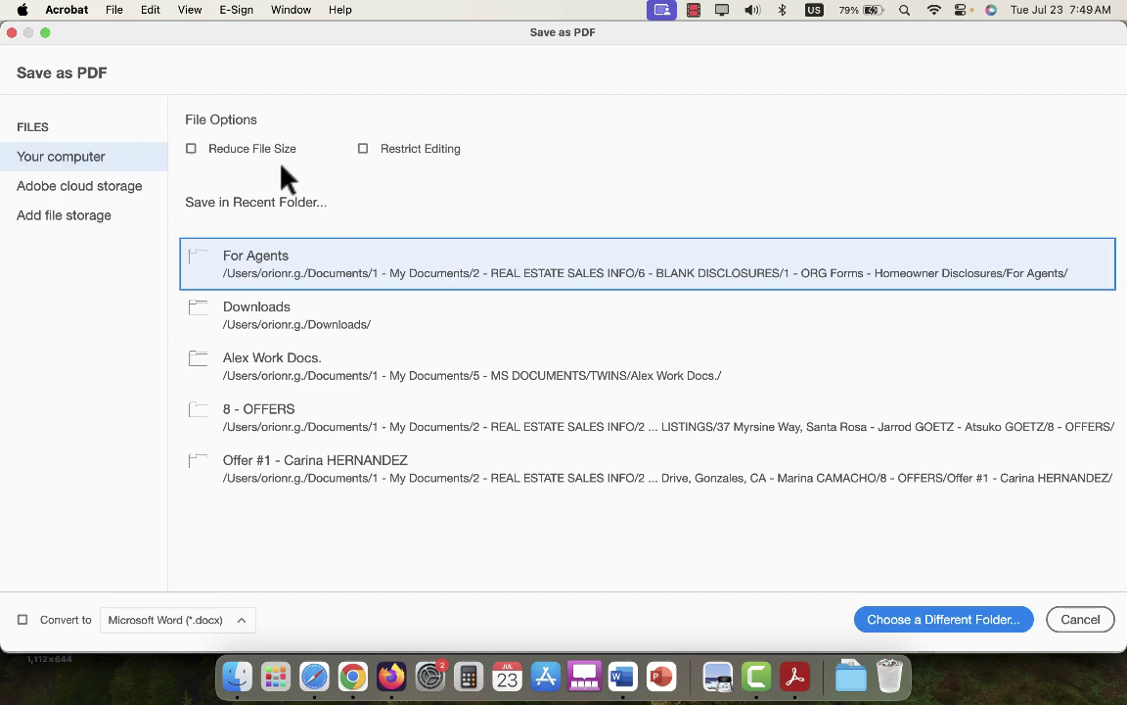
{"action": "left_click", "coordinate": [384, 274]}
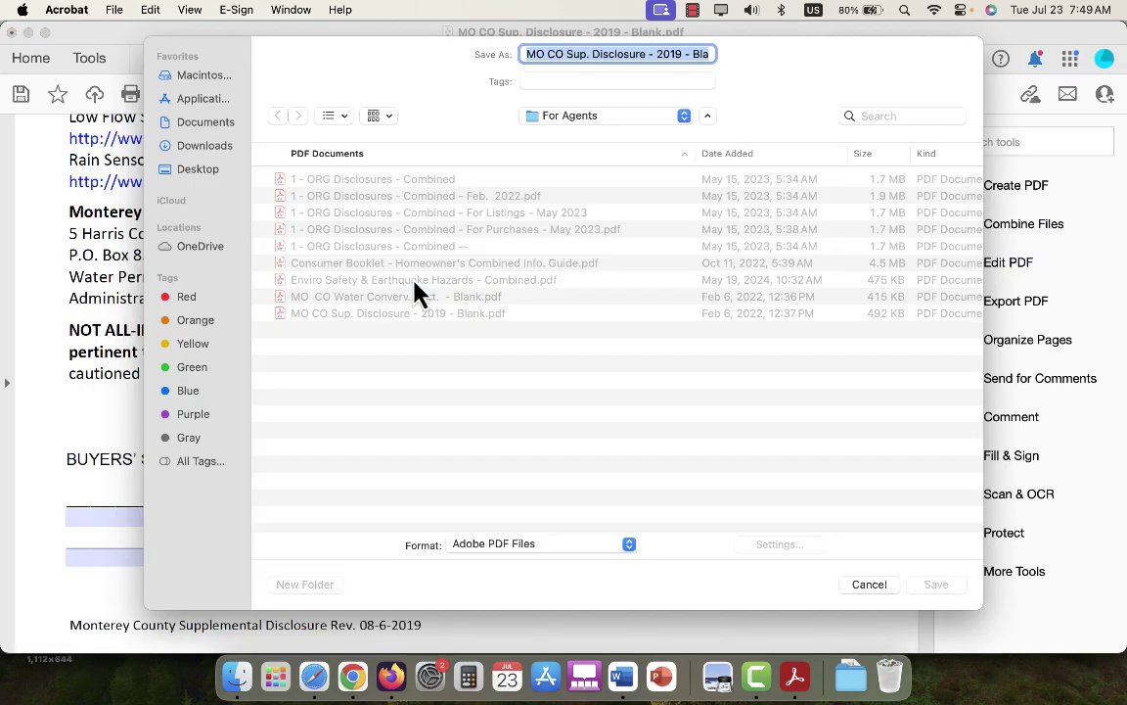
{"action": "left_click", "coordinate": [200, 149]}
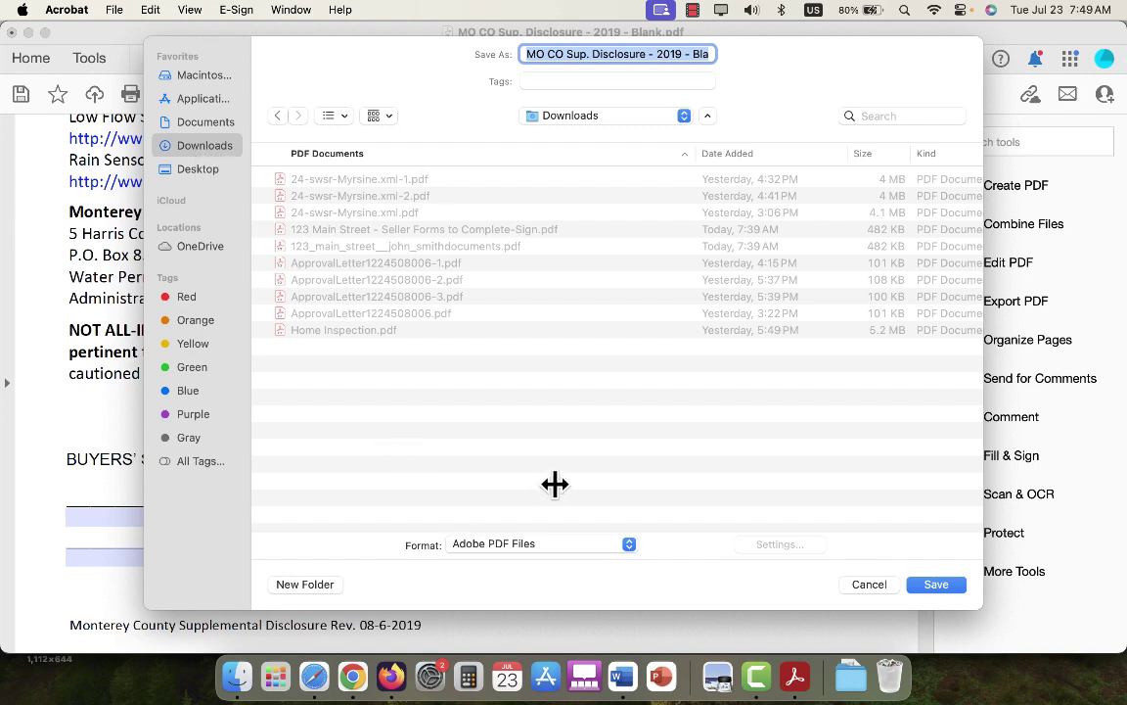
{"action": "left_click", "coordinate": [304, 584]}
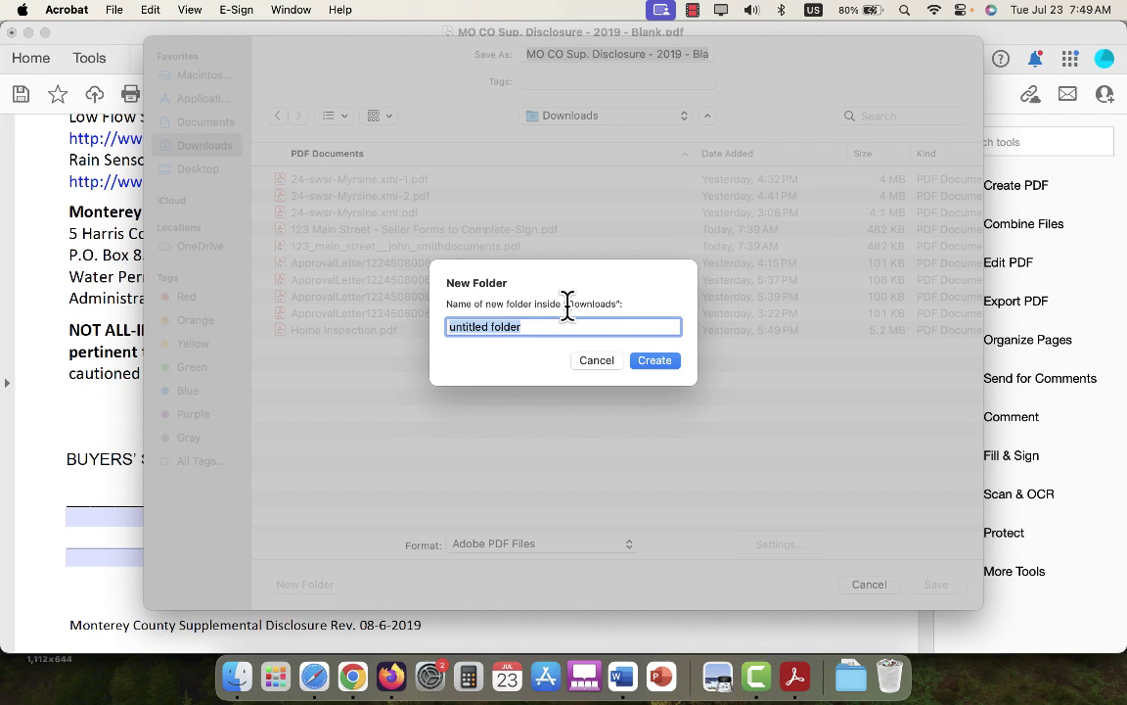
Create the new Downloads folder named after the property and seller as the save destination.
{"action": "type", "text": "123 Main Street - John Smith"}
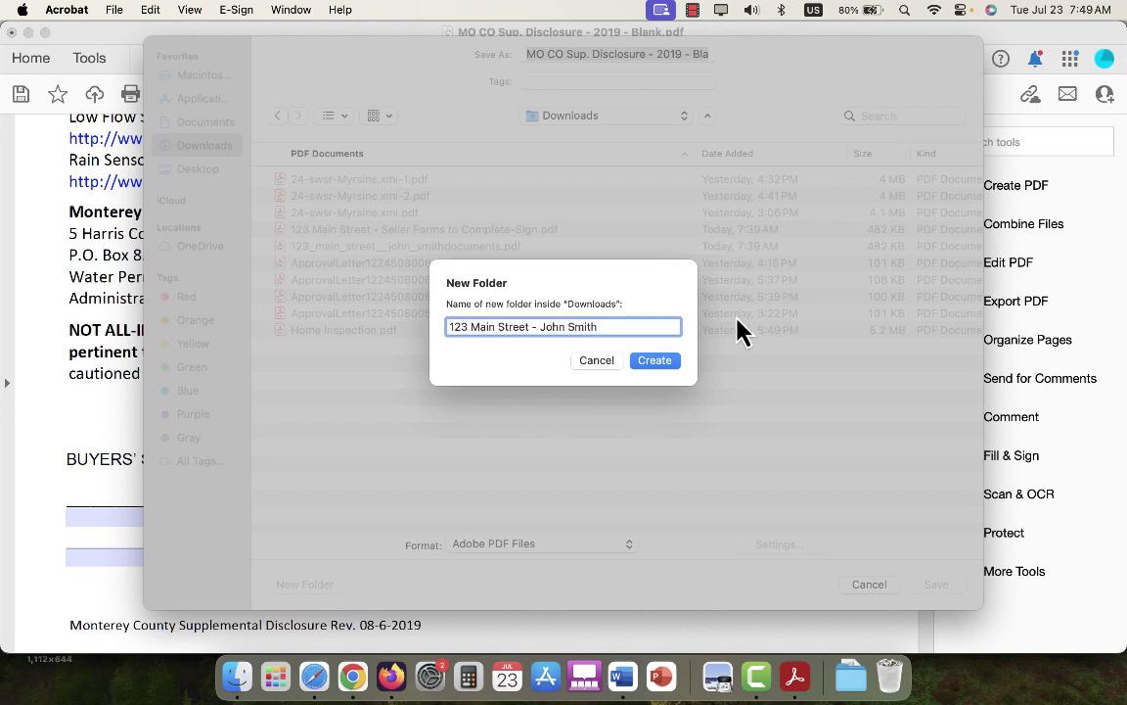
{"action": "left_click", "coordinate": [654, 362]}
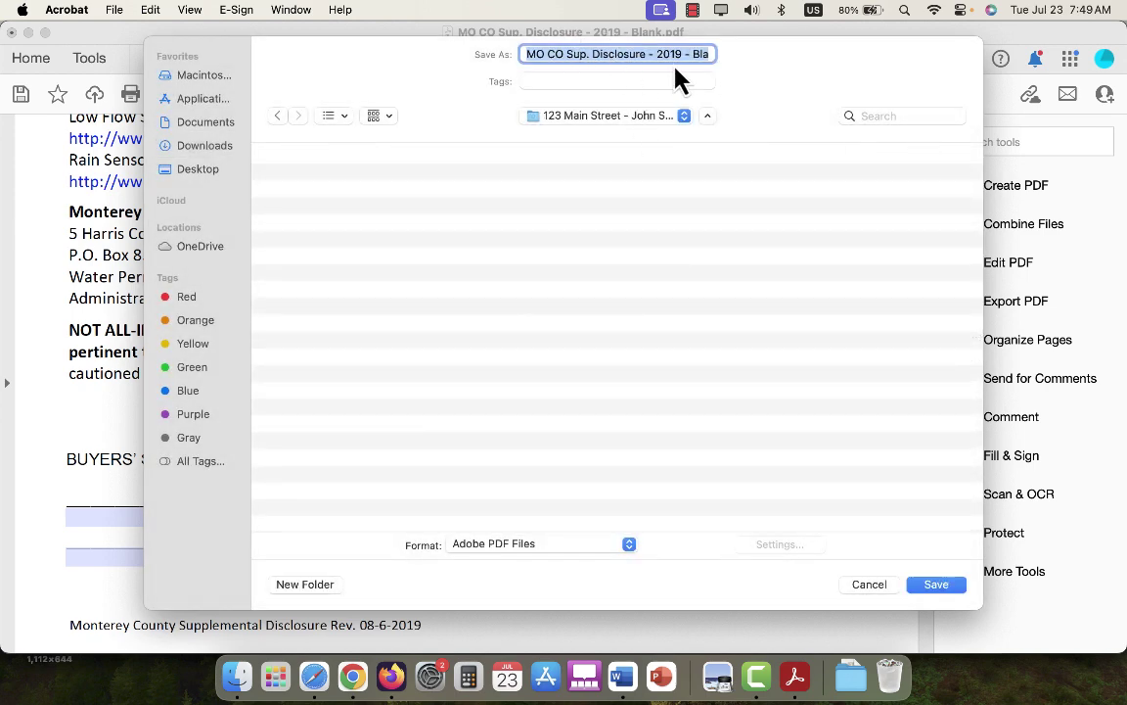
Save the disclosure as 'MO CO Sup. Disclosure' after trimming '- 2019 - Blank' from the name.
{"action": "left_click", "coordinate": [656, 54]}
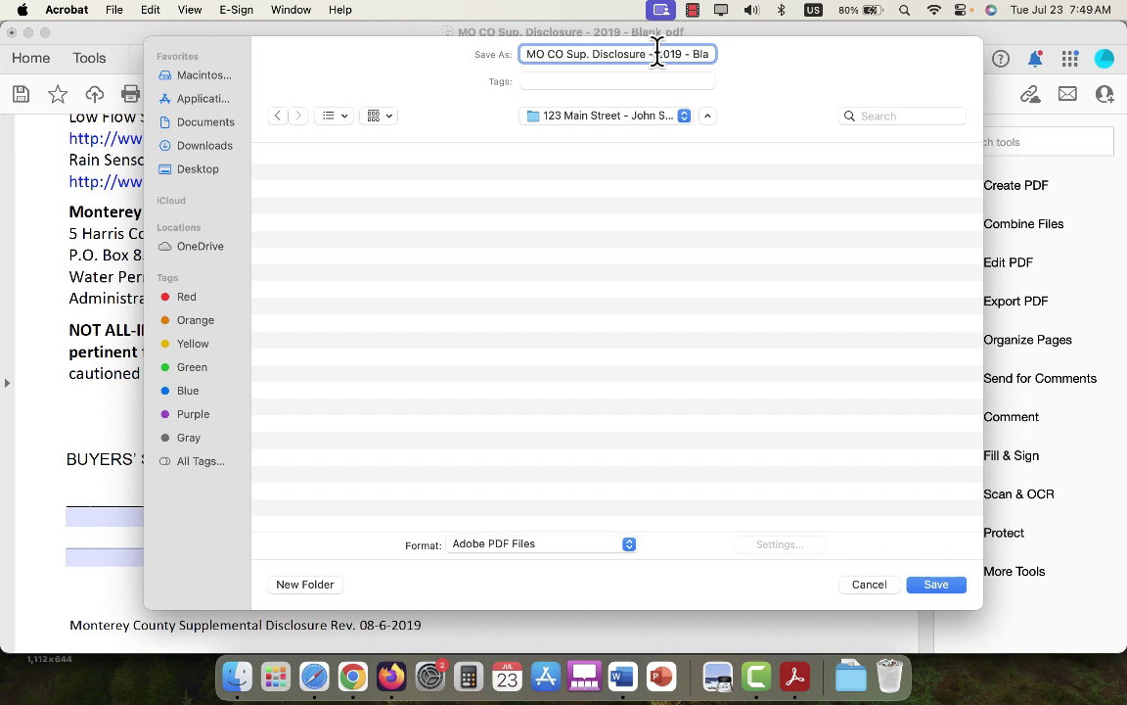
{"action": "key", "text": "Right"}
{"action": "key", "text": "Right"}
{"action": "key", "text": "Right"}
{"action": "key", "text": "Right"}
{"action": "key", "text": "Right"}
{"action": "key", "text": "Right"}
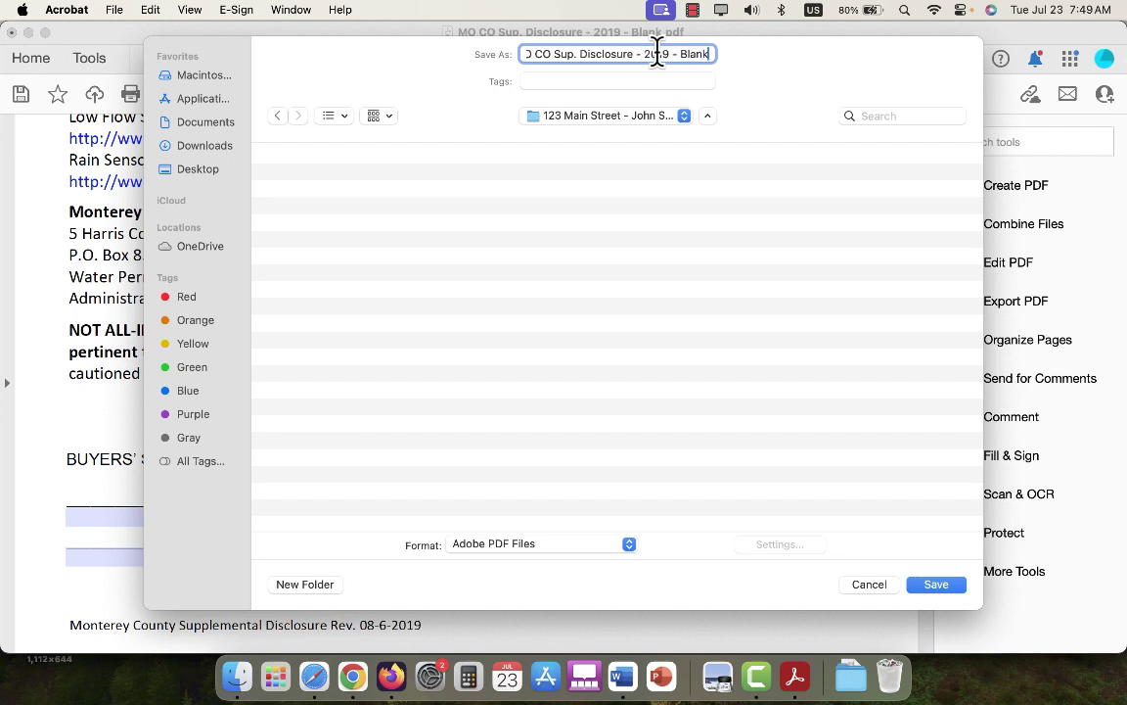
{"action": "key", "text": "BackSpace"}
{"action": "key", "text": "BackSpace"}
{"action": "key", "text": "BackSpace"}
{"action": "key", "text": "BackSpace"}
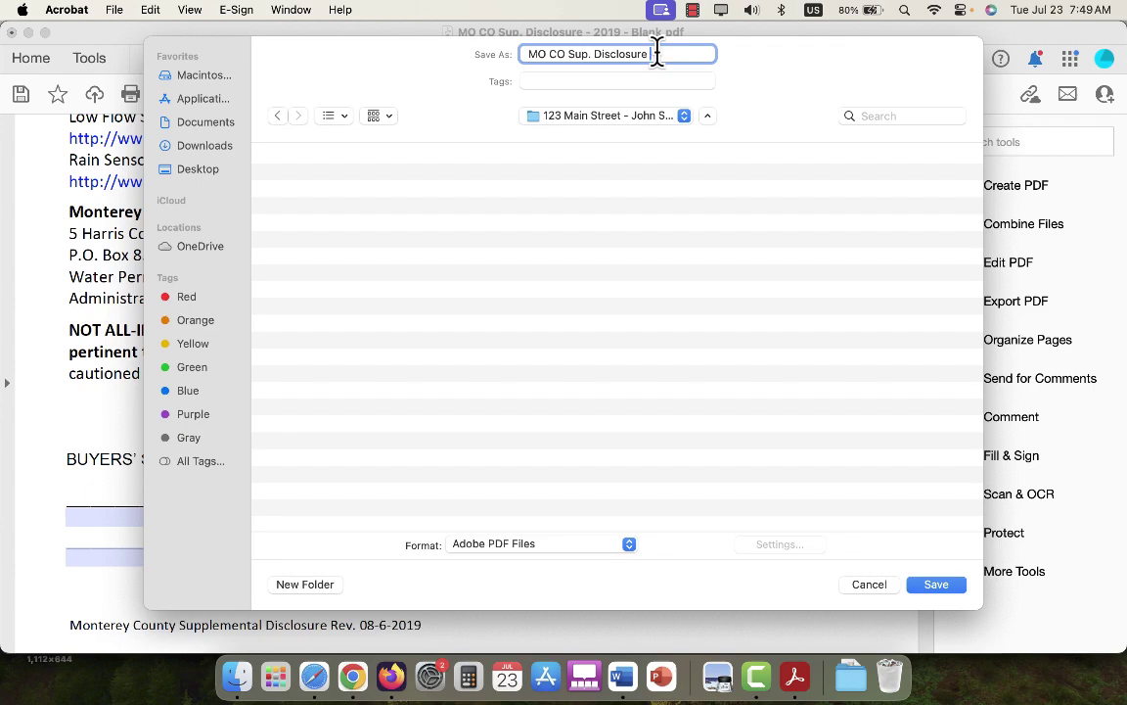
{"action": "left_click", "coordinate": [927, 590]}
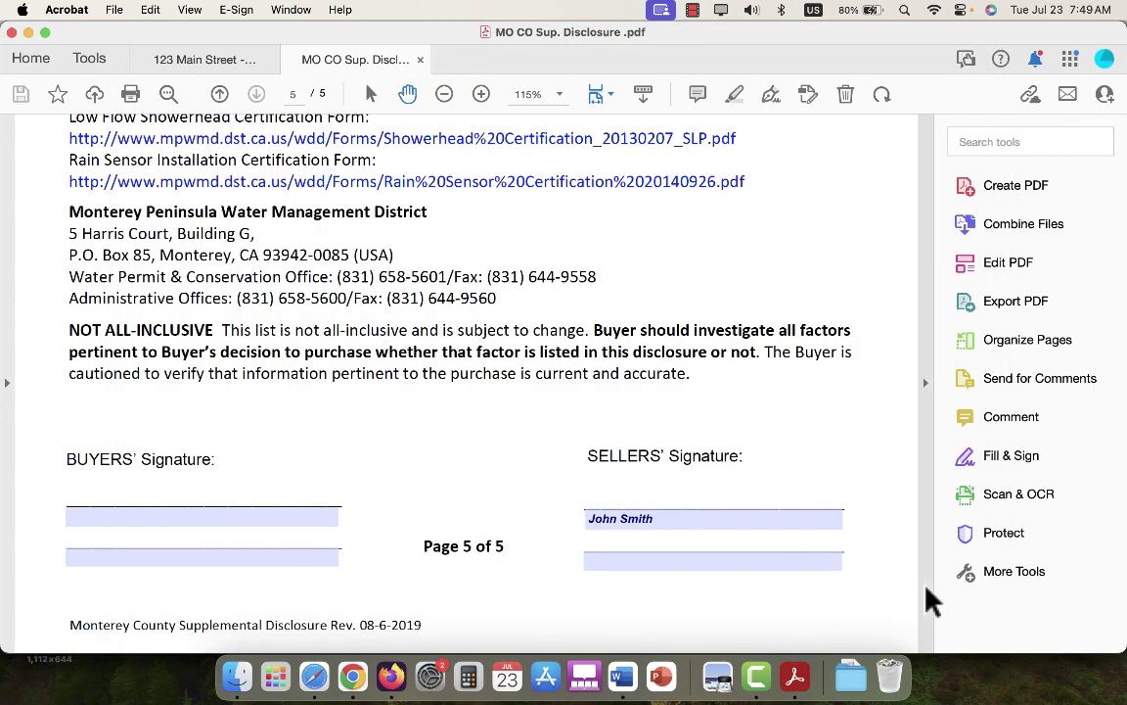
In Finder's For Agents blank-forms folder, select MO CO Water Converv. Cert. - Blank.pdf.
{"action": "scroll", "coordinate": [493, 410], "scroll_direction": "up", "scroll_amount": 5}
{"action": "scroll", "coordinate": [494, 410], "scroll_direction": "up", "scroll_amount": 20}
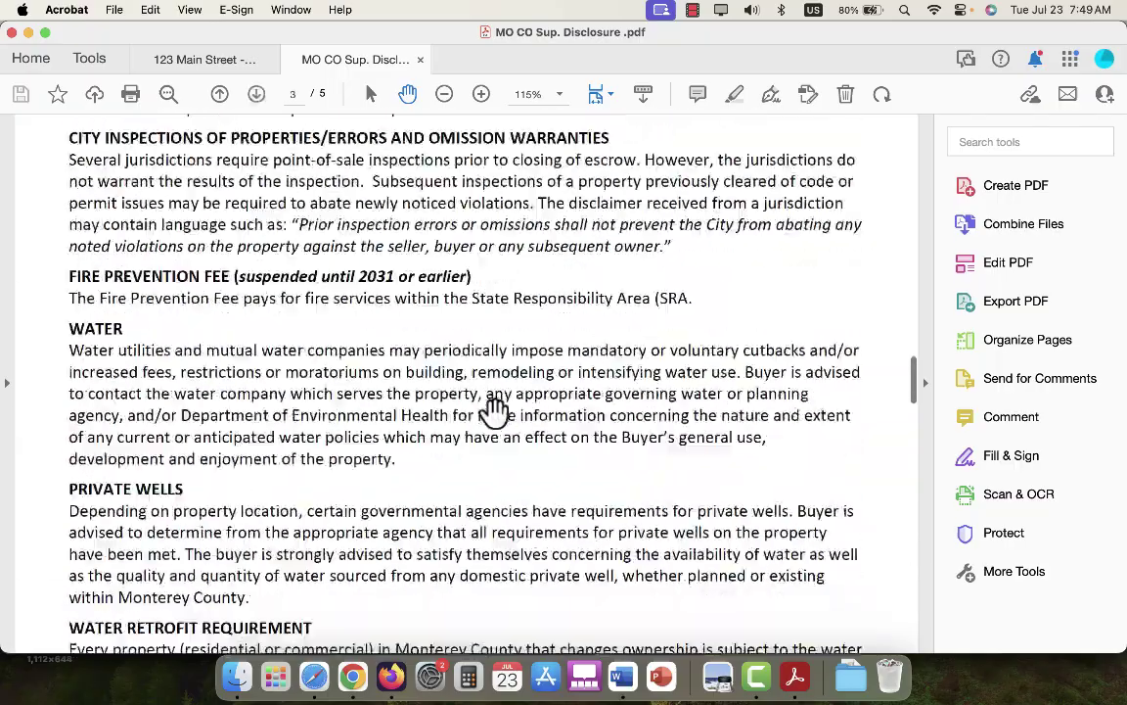
{"action": "scroll", "coordinate": [499, 431], "scroll_direction": "down", "scroll_amount": 2}
{"action": "scroll", "coordinate": [503, 454], "scroll_direction": "down", "scroll_amount": 1}
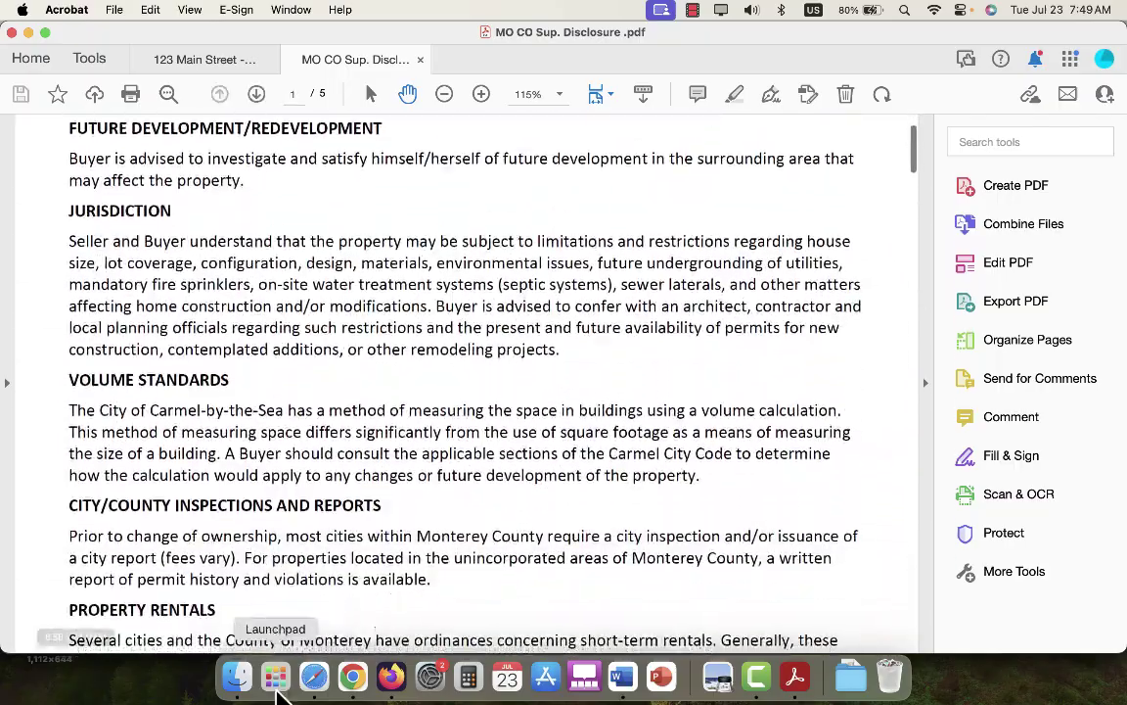
{"action": "left_click", "coordinate": [235, 679]}
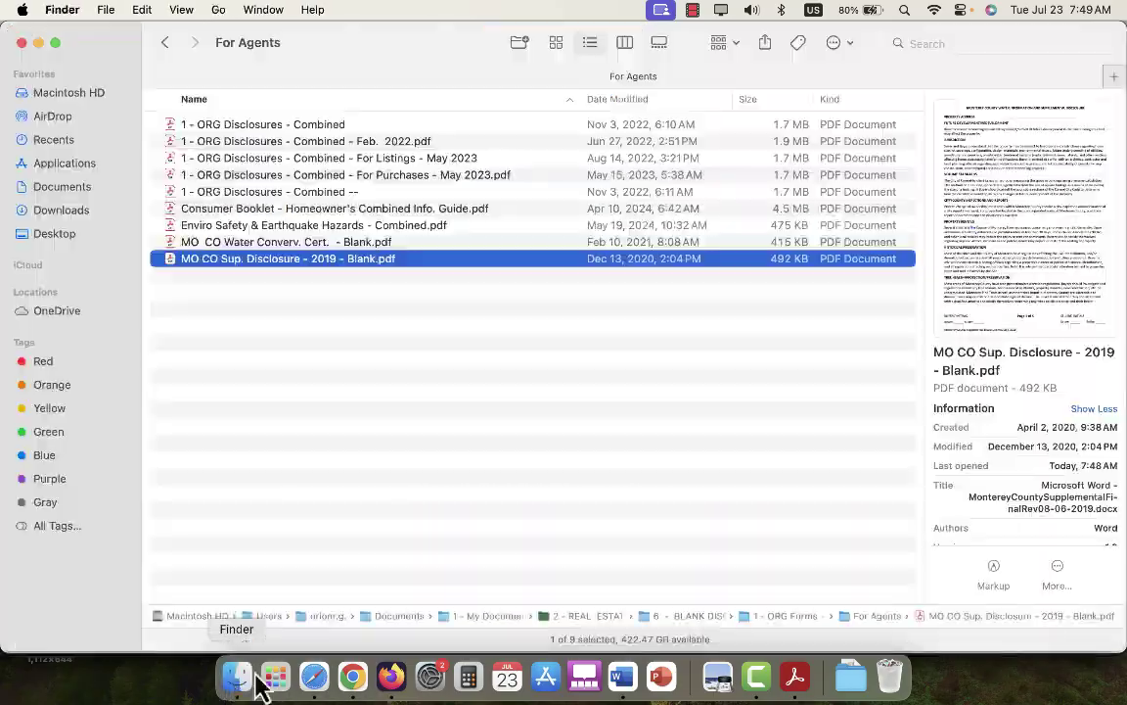
{"action": "left_click", "coordinate": [441, 248]}
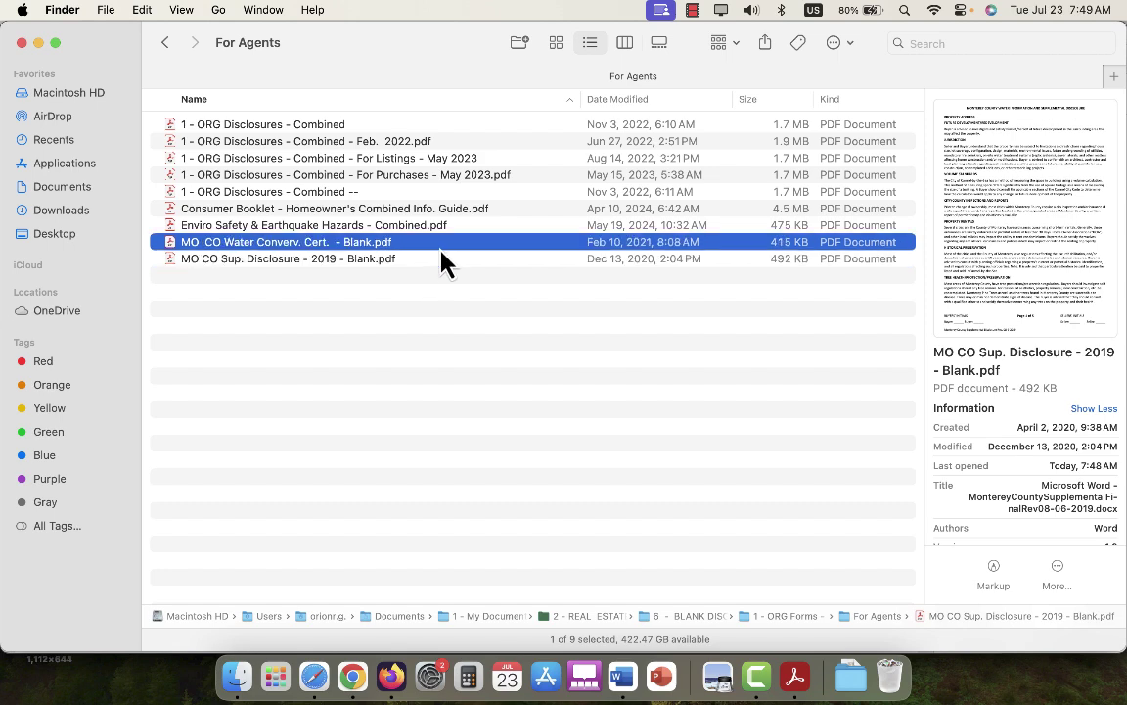
Open the water conservation certification and enter 113-111-000 as the Assessor's Parcel Number.
{"action": "double_click", "coordinate": [445, 245]}
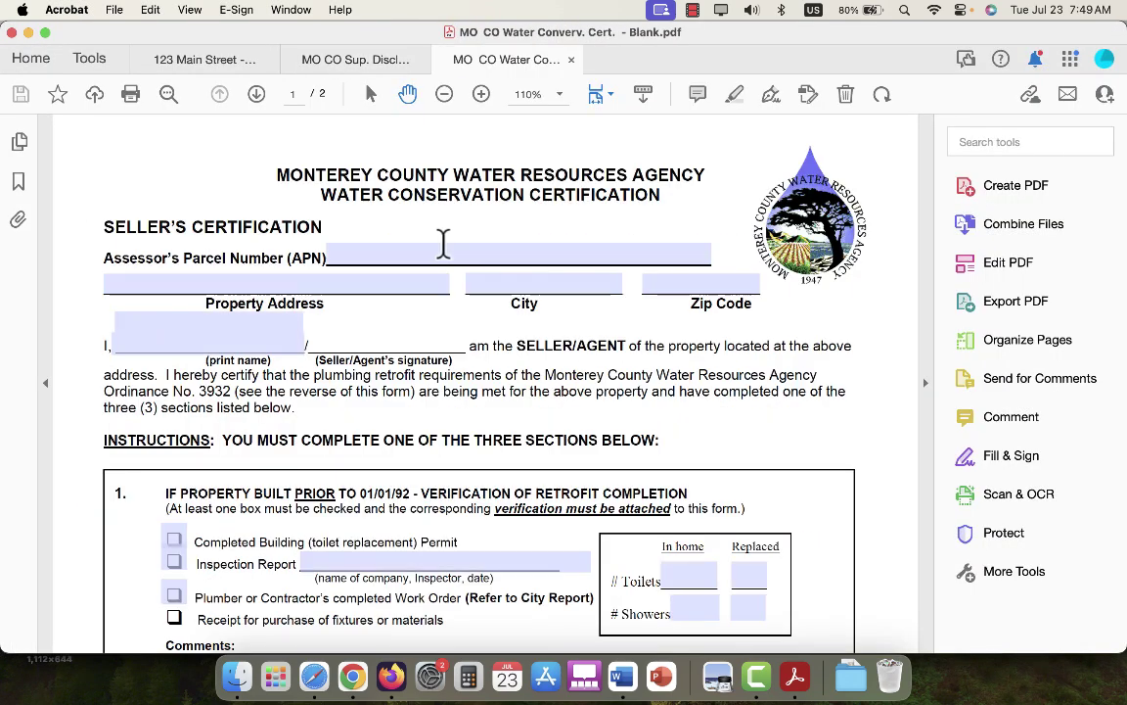
{"action": "left_click", "coordinate": [467, 258]}
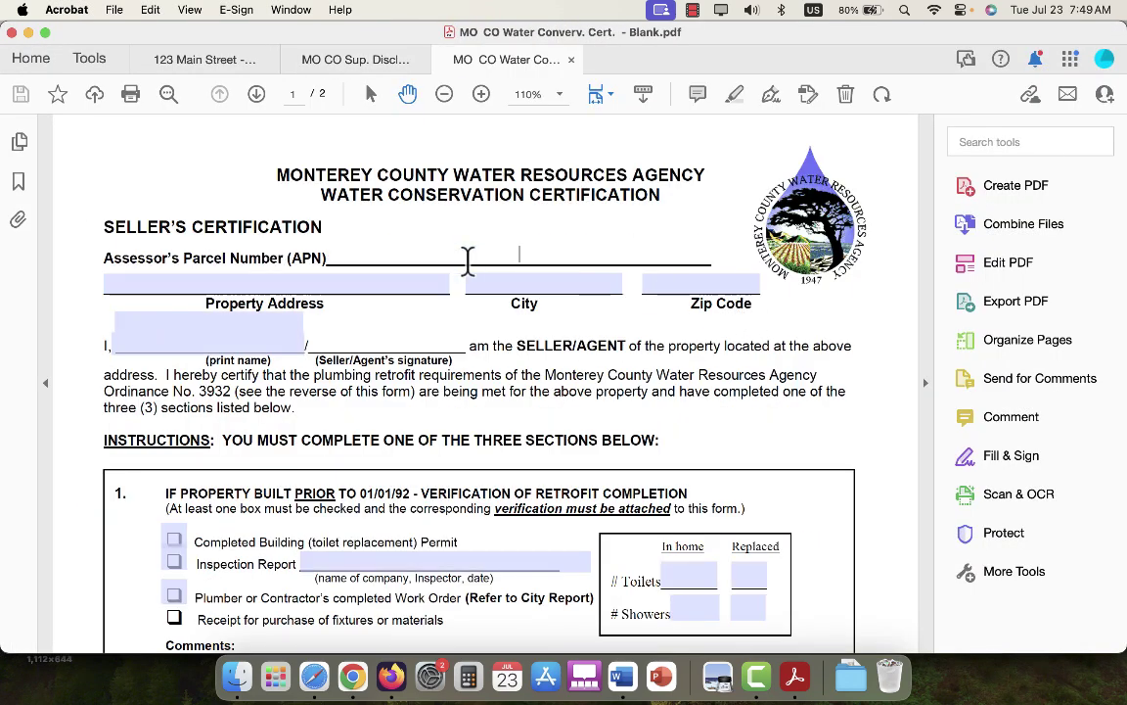
{"action": "type", "text": "11"}
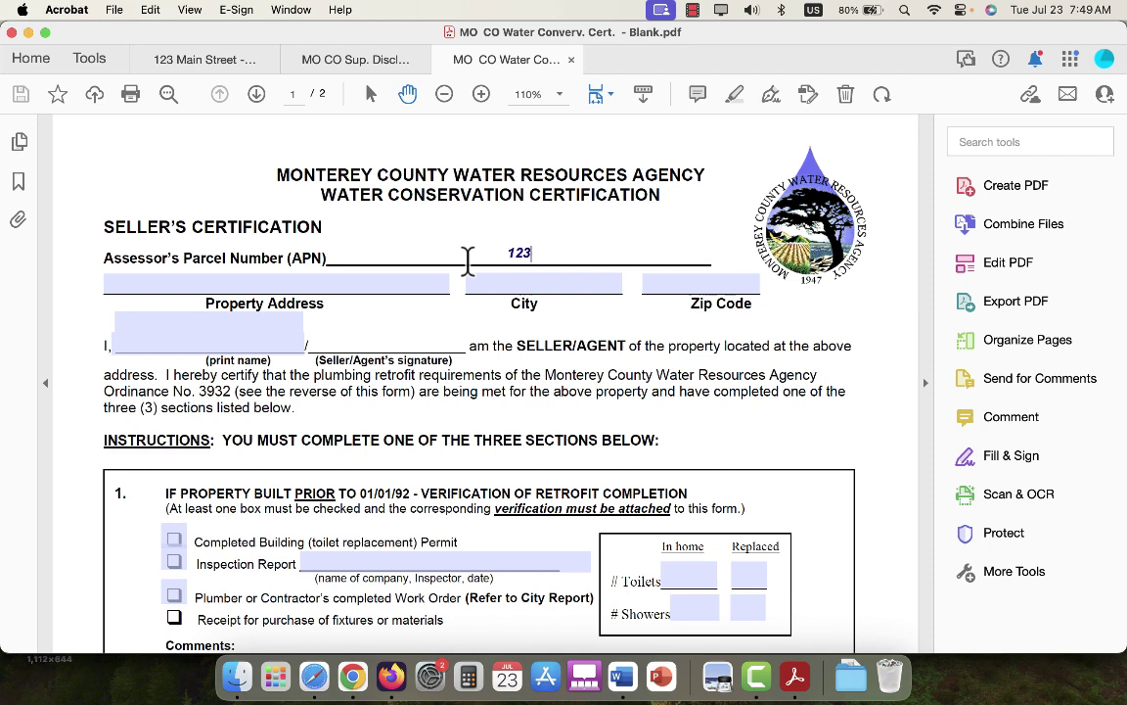
{"action": "type", "text": "3-111-000"}
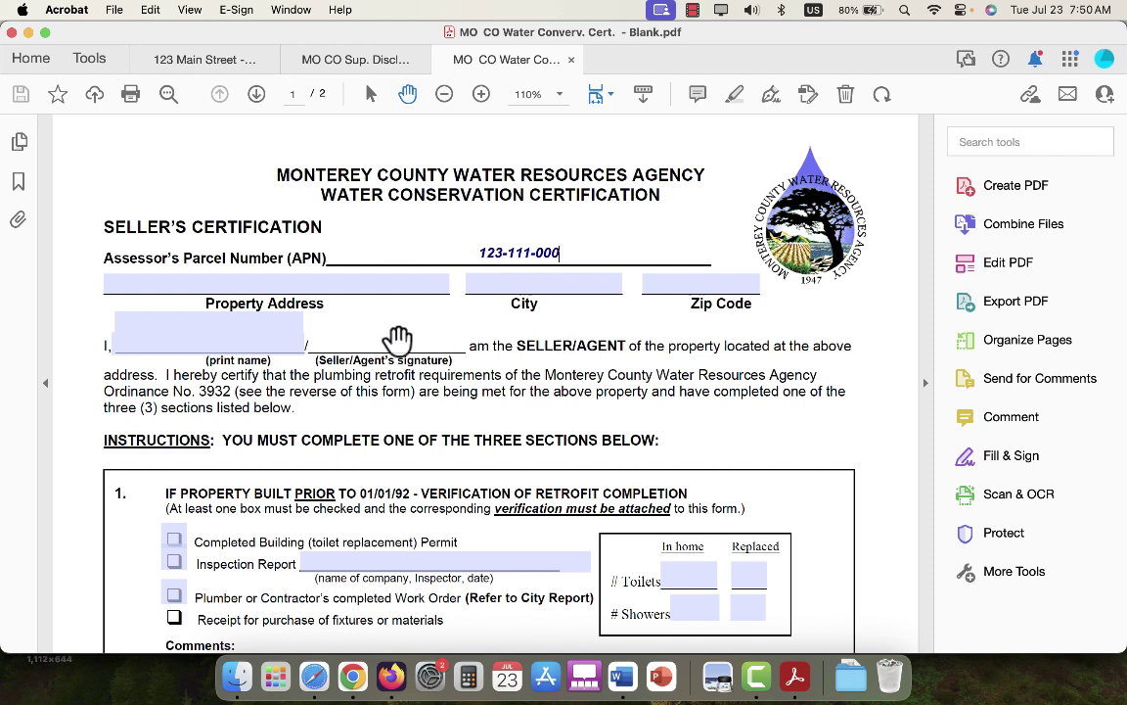
{"action": "key", "text": "Return"}
{"action": "left_click", "coordinate": [343, 283]}
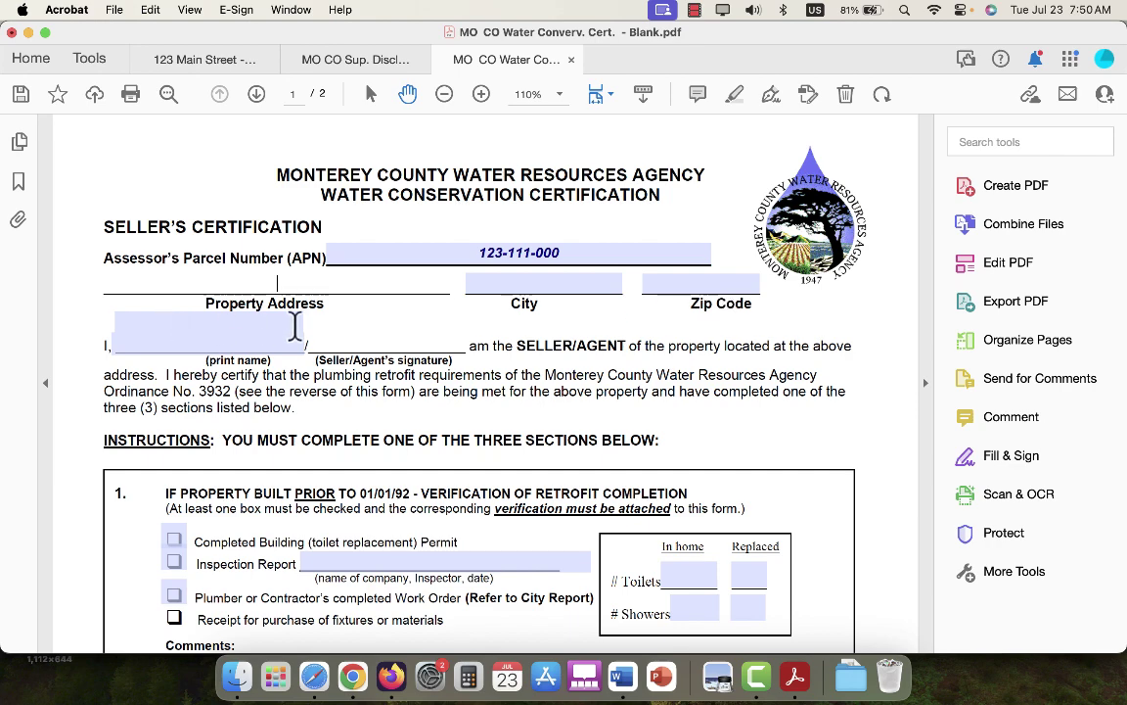
{"action": "left_click", "coordinate": [257, 321]}
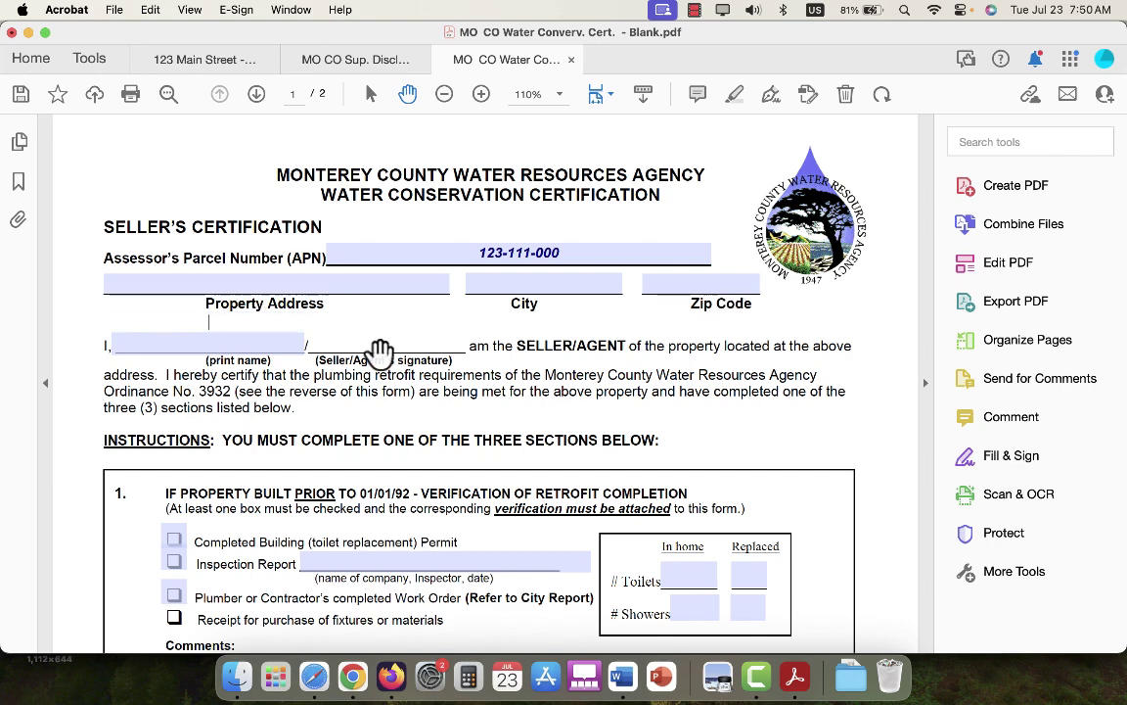
Type the seller's printed name on the certification and commit it.
{"action": "type", "text": "John Smith"}
{"action": "scroll", "coordinate": [380, 350], "scroll_direction": "down", "scroll_amount": 3}
{"action": "left_click", "coordinate": [598, 328]}
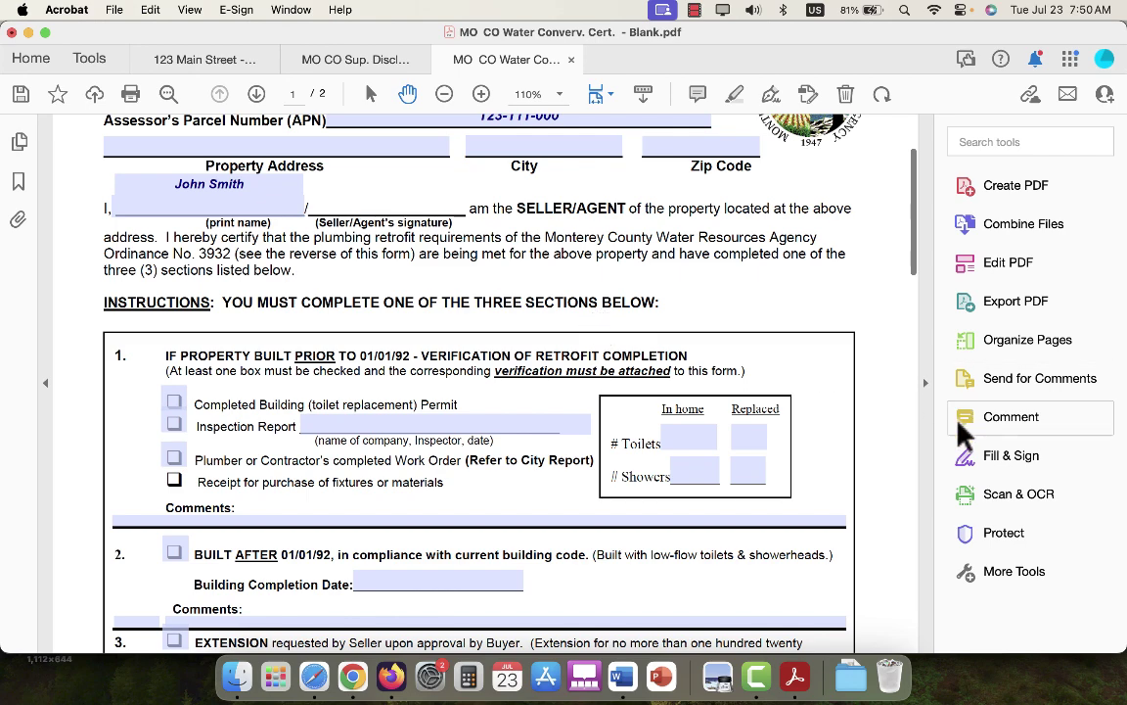
Scroll through the certification's three retrofit sections to review them.
{"action": "scroll", "coordinate": [754, 406], "scroll_direction": "up", "scroll_amount": 2}
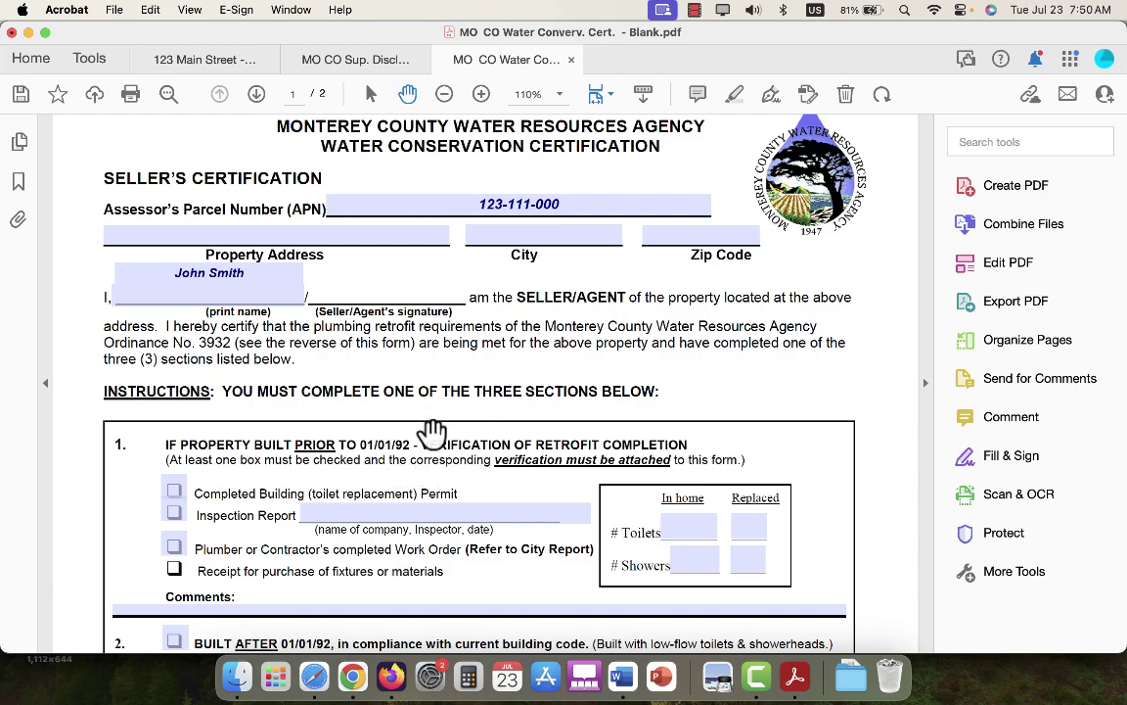
{"action": "scroll", "coordinate": [747, 460], "scroll_direction": "down", "scroll_amount": 4}
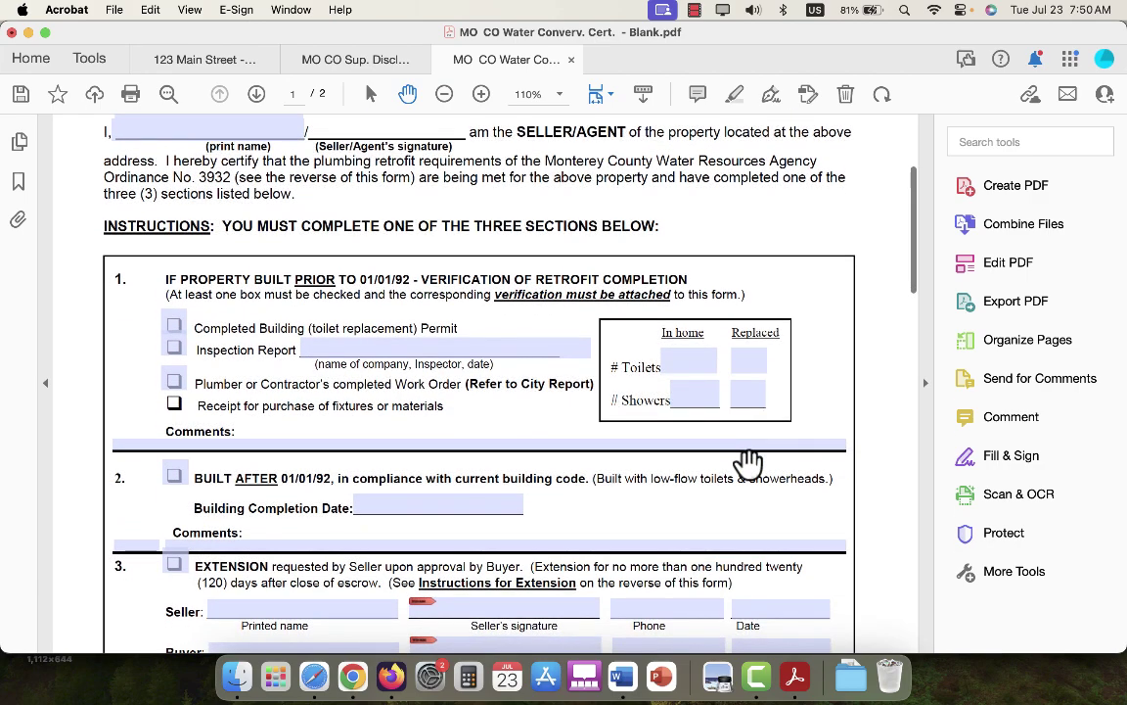
{"action": "scroll", "coordinate": [747, 460], "scroll_direction": "up", "scroll_amount": 5}
{"action": "scroll", "coordinate": [748, 460], "scroll_direction": "down", "scroll_amount": 5}
{"action": "scroll", "coordinate": [748, 460], "scroll_direction": "down", "scroll_amount": 1}
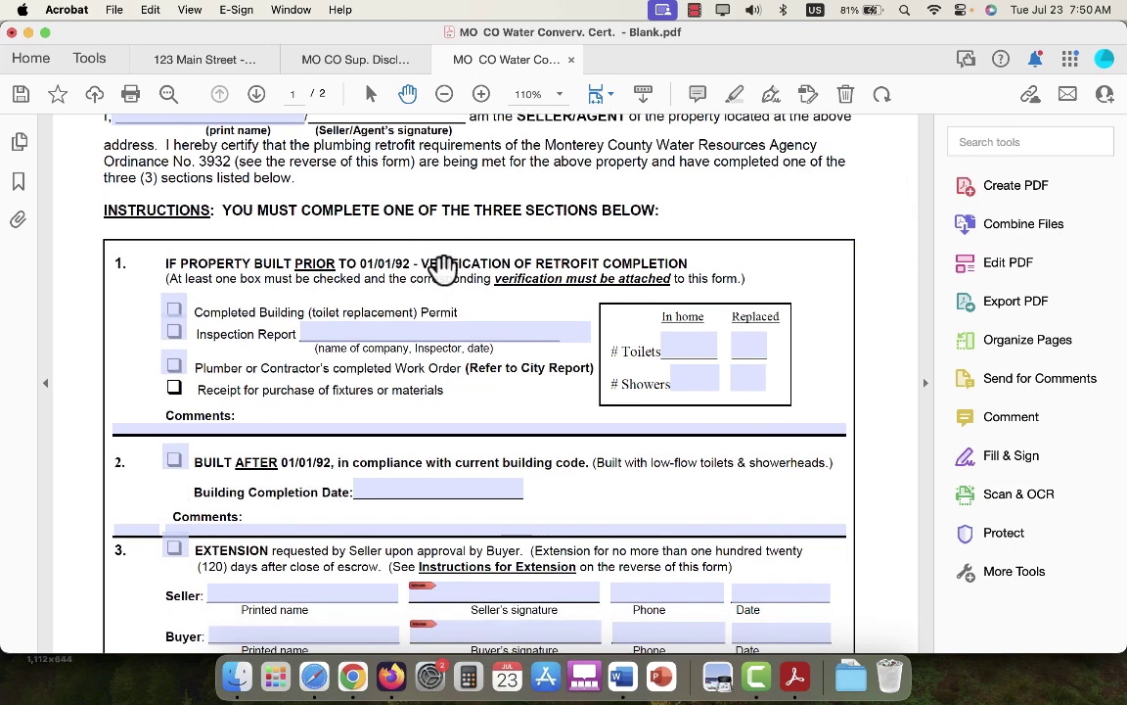
{"action": "scroll", "coordinate": [864, 494], "scroll_direction": "up", "scroll_amount": 1}
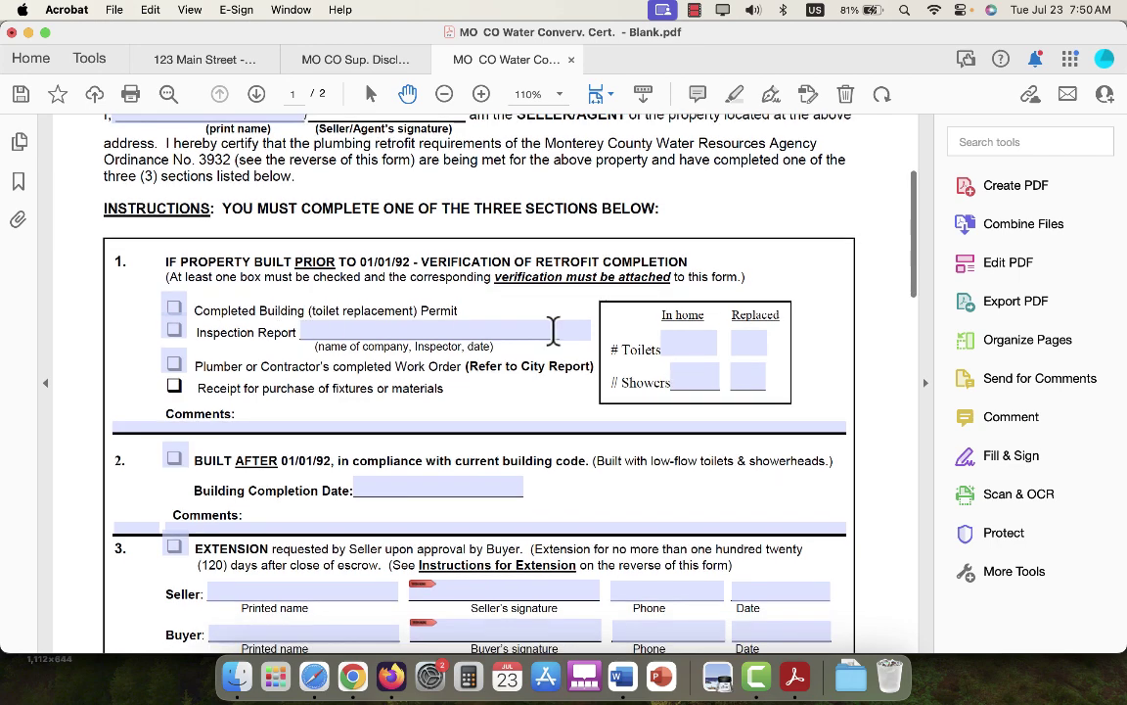
{"action": "scroll", "coordinate": [489, 333], "scroll_direction": "down", "scroll_amount": 2}
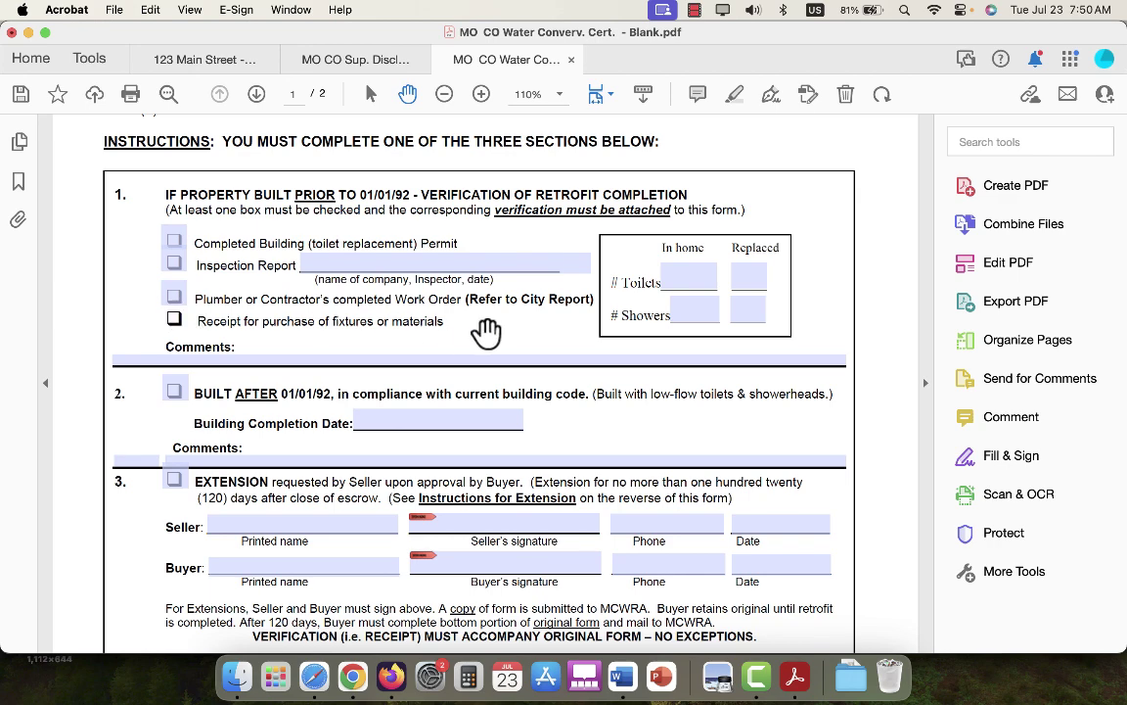
{"action": "scroll", "coordinate": [649, 423], "scroll_direction": "down", "scroll_amount": 1}
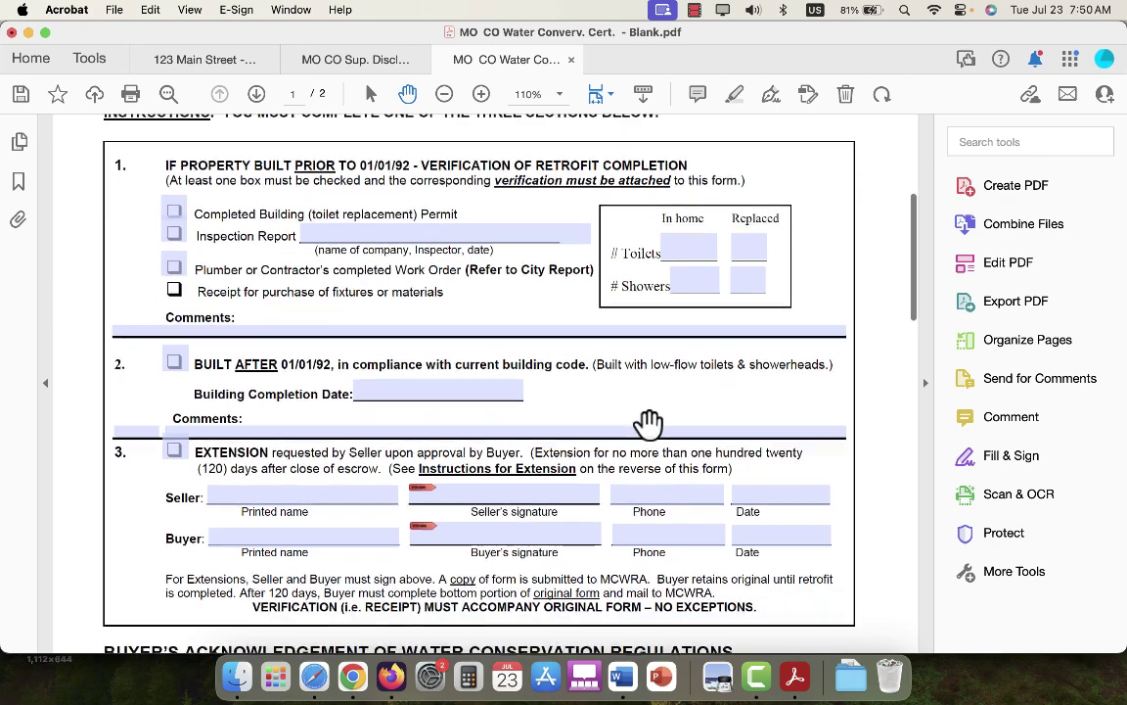
{"action": "scroll", "coordinate": [649, 422], "scroll_direction": "up", "scroll_amount": 2}
{"action": "scroll", "coordinate": [643, 475], "scroll_direction": "down", "scroll_amount": 5}
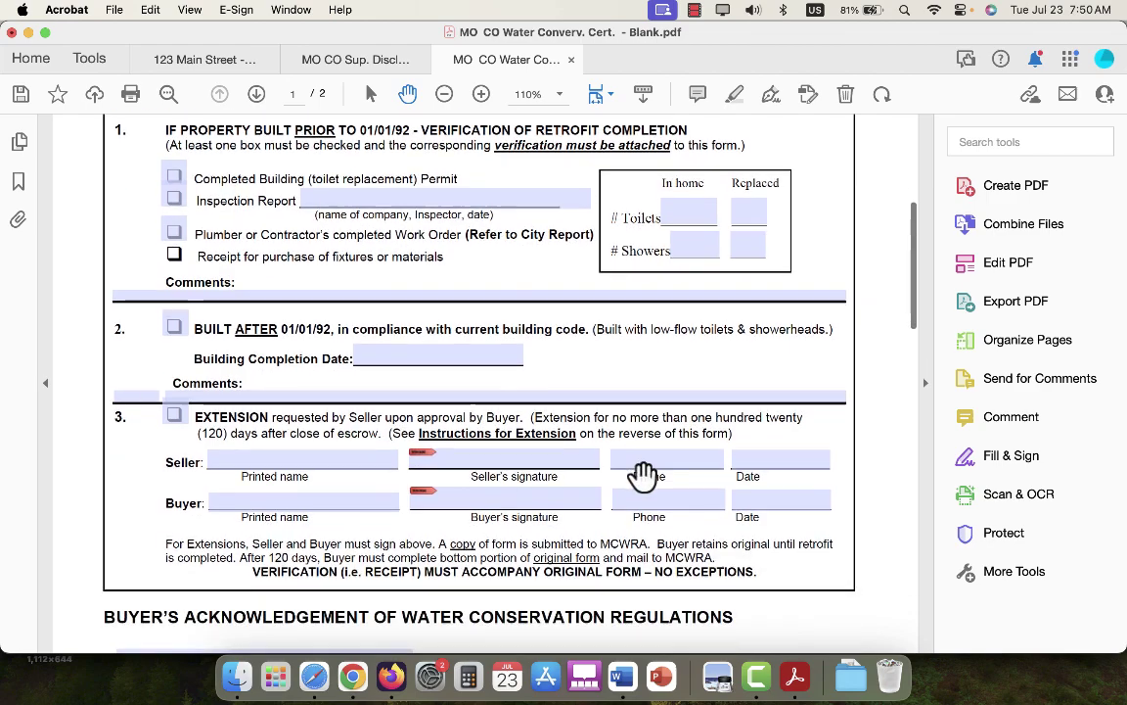
{"action": "scroll", "coordinate": [643, 474], "scroll_direction": "up", "scroll_amount": 10}
{"action": "scroll", "coordinate": [643, 475], "scroll_direction": "down", "scroll_amount": 2}
{"action": "scroll", "coordinate": [643, 475], "scroll_direction": "down", "scroll_amount": 4}
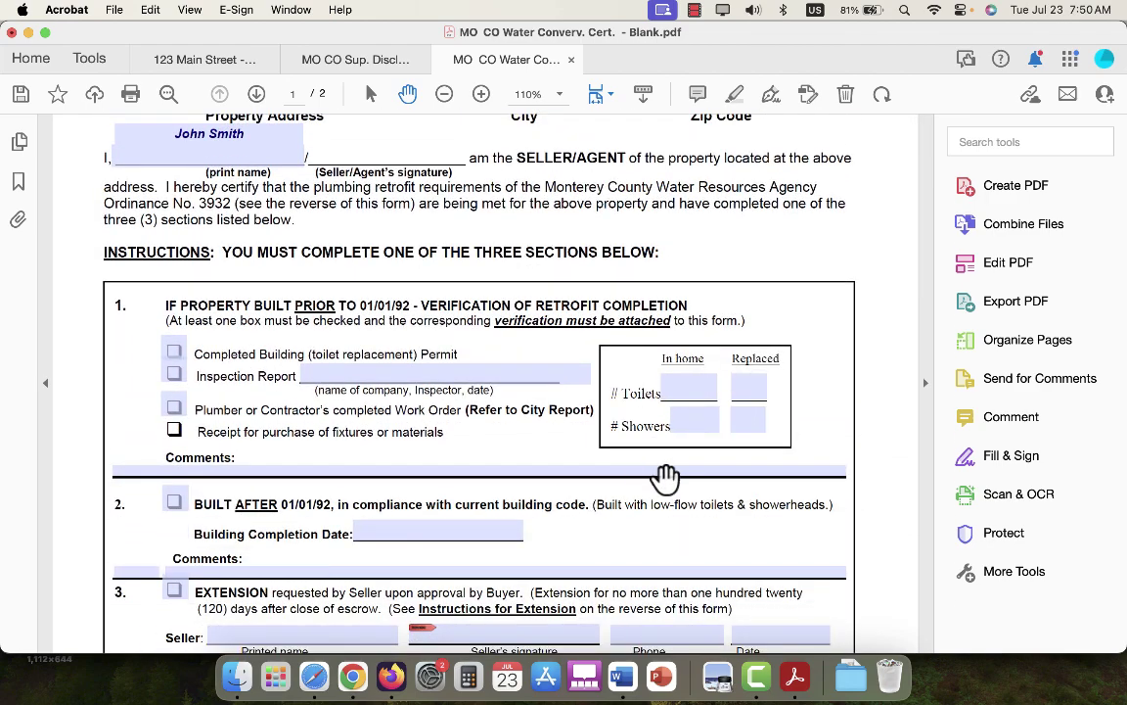
{"action": "scroll", "coordinate": [666, 479], "scroll_direction": "down", "scroll_amount": 1}
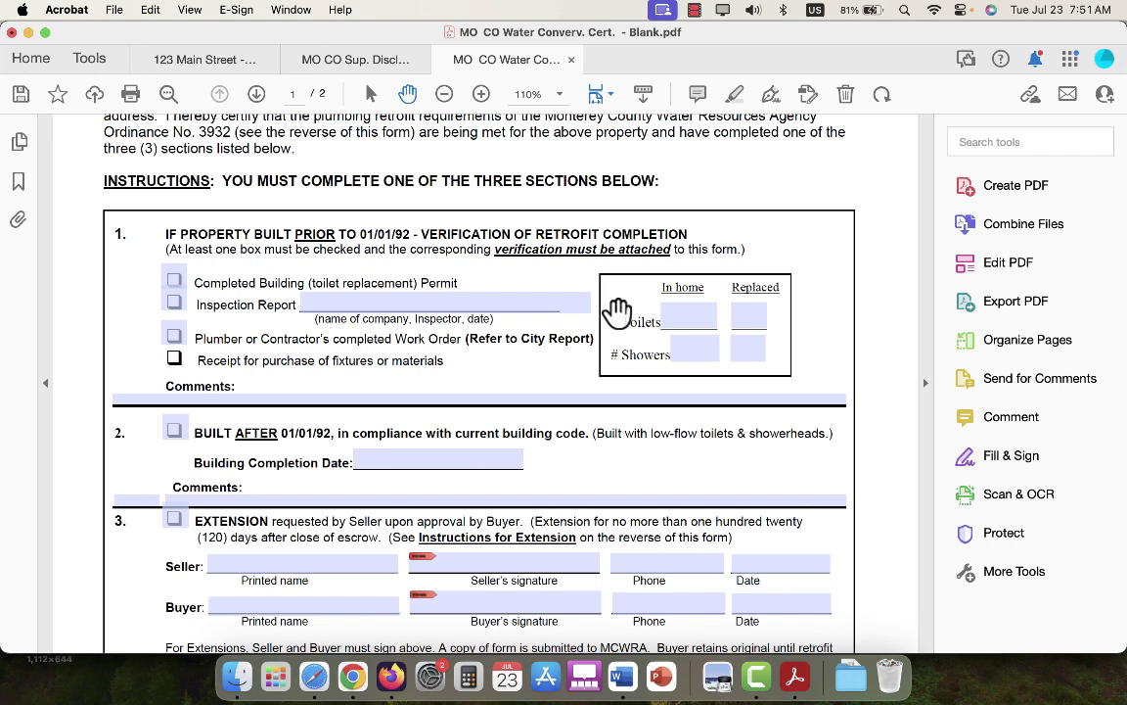
Check section 2's Built After 01/01/92 box and enter January 1, 1998 as Building Completion Date.
{"action": "scroll", "coordinate": [614, 319], "scroll_direction": "down", "scroll_amount": 3}
{"action": "left_click", "coordinate": [174, 346]}
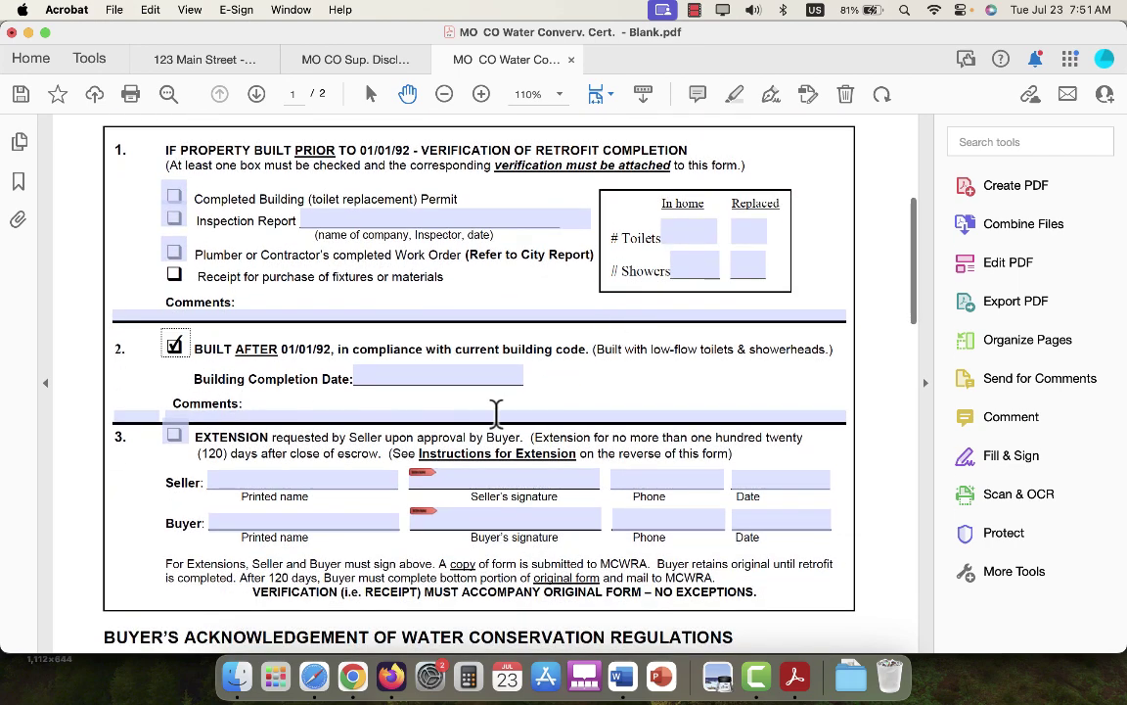
{"action": "left_click", "coordinate": [416, 378]}
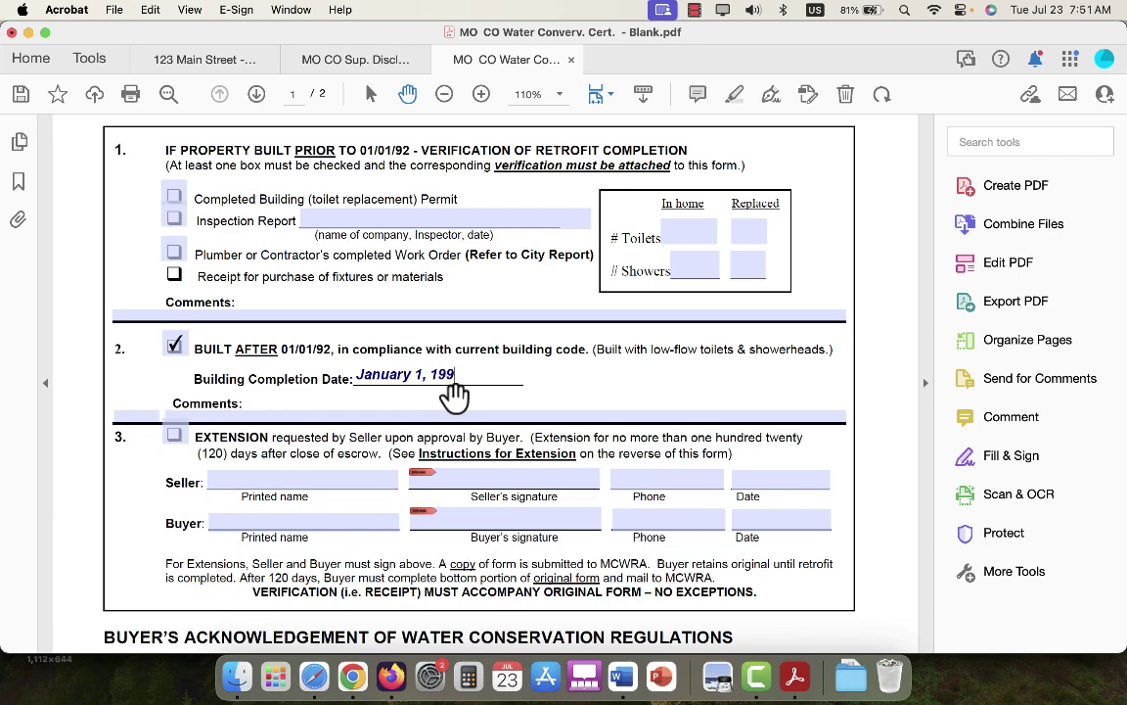
Scroll through both pages of the certification and back to the top.
{"action": "scroll", "coordinate": [515, 385], "scroll_direction": "down", "scroll_amount": 5}
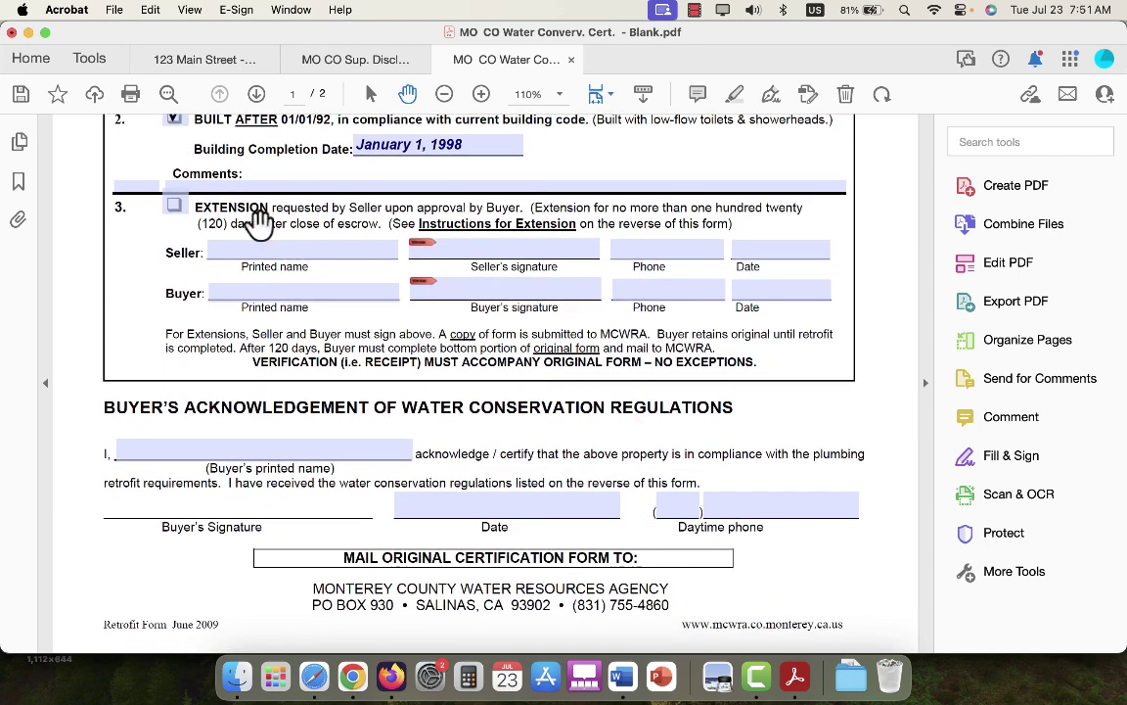
{"action": "scroll", "coordinate": [474, 340], "scroll_direction": "up", "scroll_amount": 1}
{"action": "scroll", "coordinate": [475, 340], "scroll_direction": "up", "scroll_amount": 1}
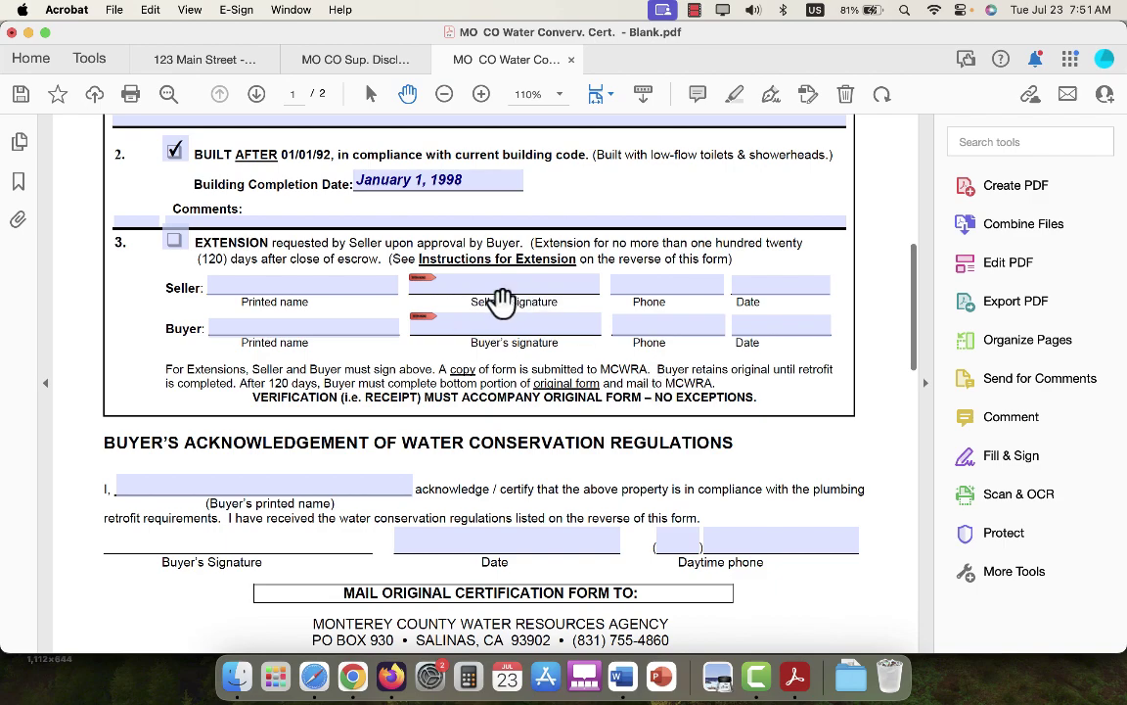
{"action": "scroll", "coordinate": [502, 326], "scroll_direction": "up", "scroll_amount": 5}
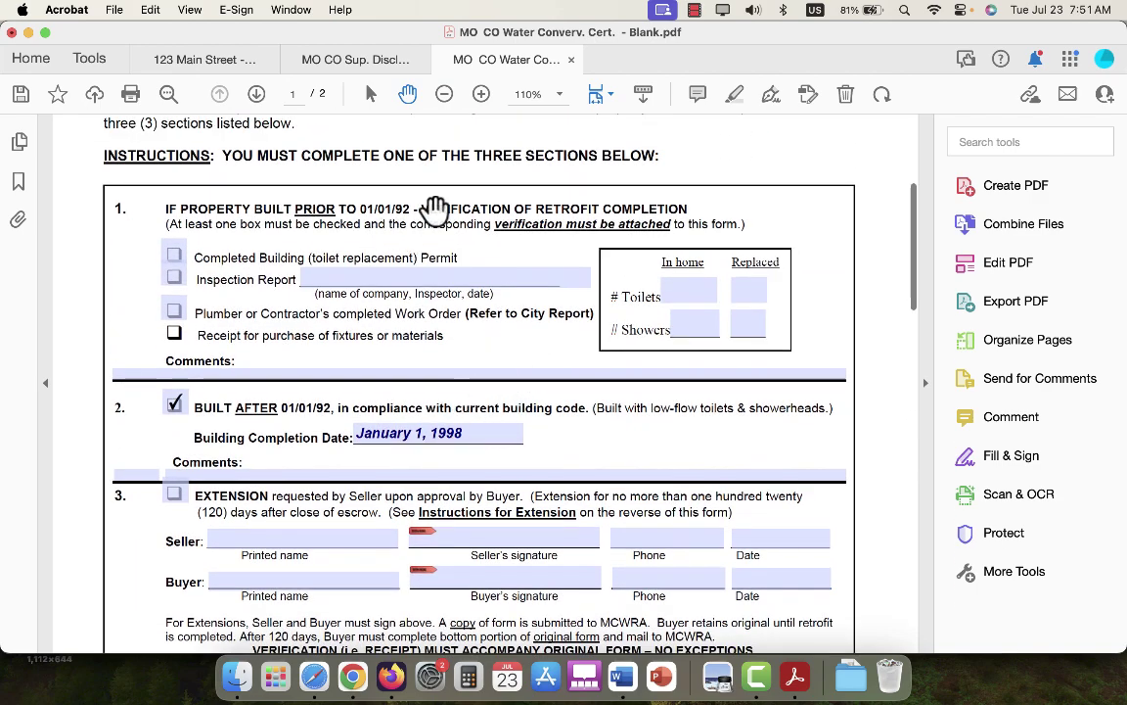
{"action": "scroll", "coordinate": [547, 360], "scroll_direction": "down", "scroll_amount": 9}
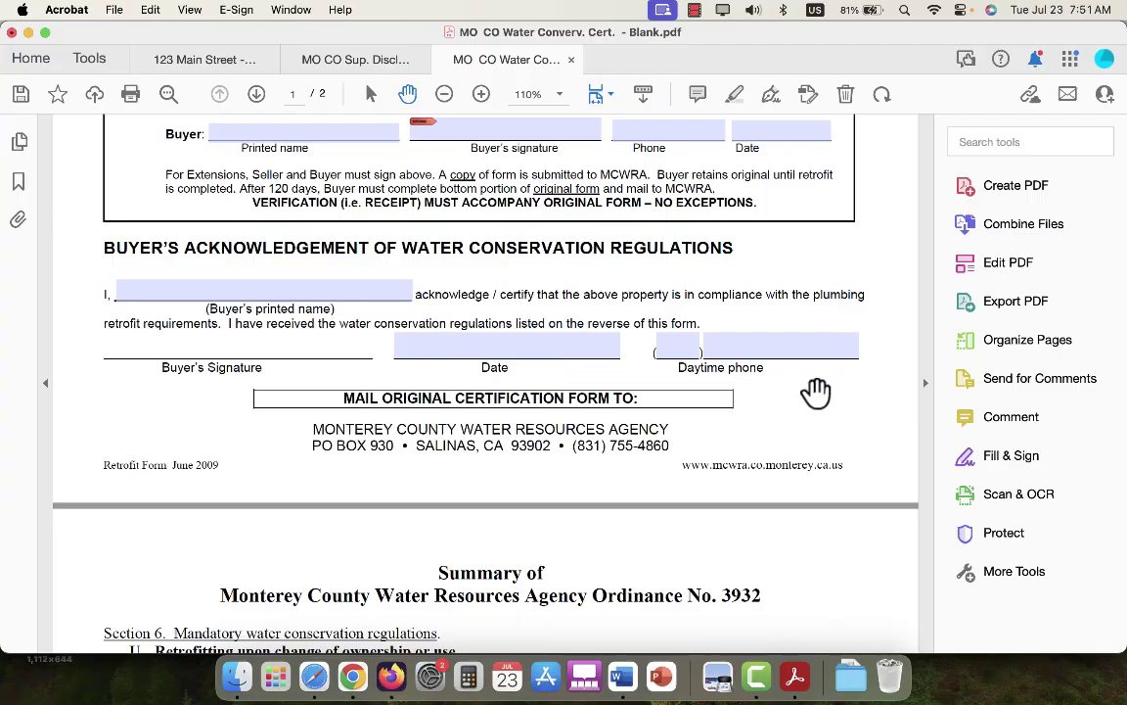
{"action": "scroll", "coordinate": [555, 392], "scroll_direction": "down", "scroll_amount": 3}
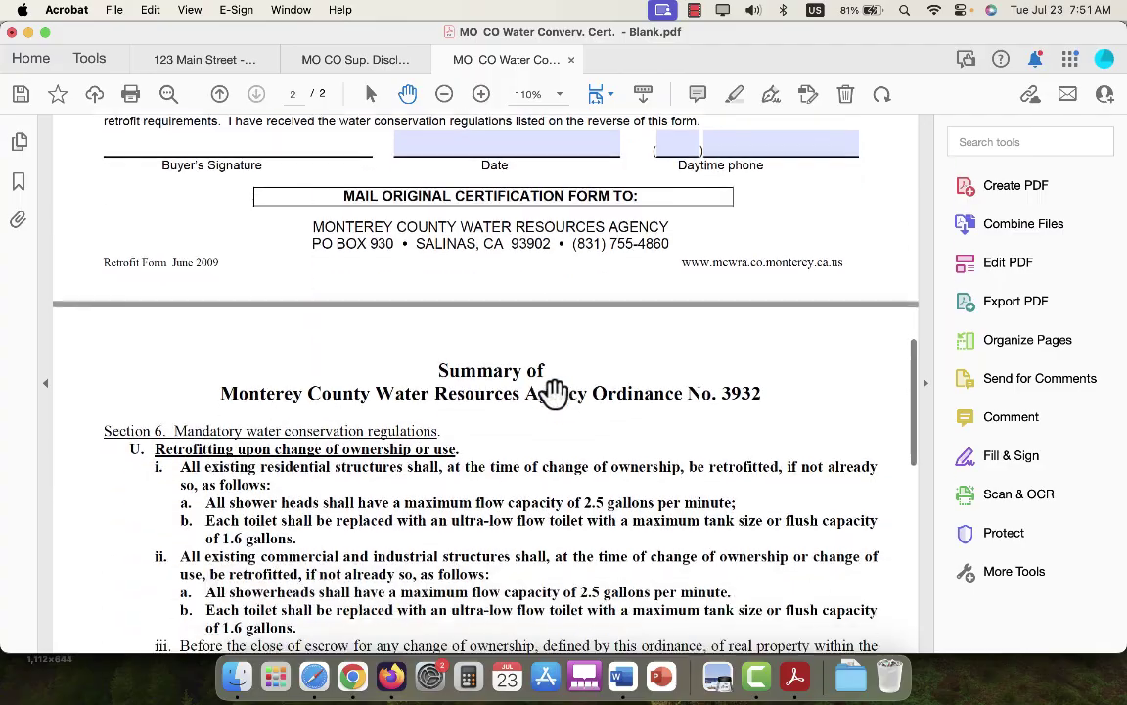
{"action": "scroll", "coordinate": [555, 391], "scroll_direction": "up", "scroll_amount": 4}
{"action": "scroll", "coordinate": [555, 392], "scroll_direction": "down", "scroll_amount": 15}
{"action": "scroll", "coordinate": [555, 394], "scroll_direction": "up", "scroll_amount": 15}
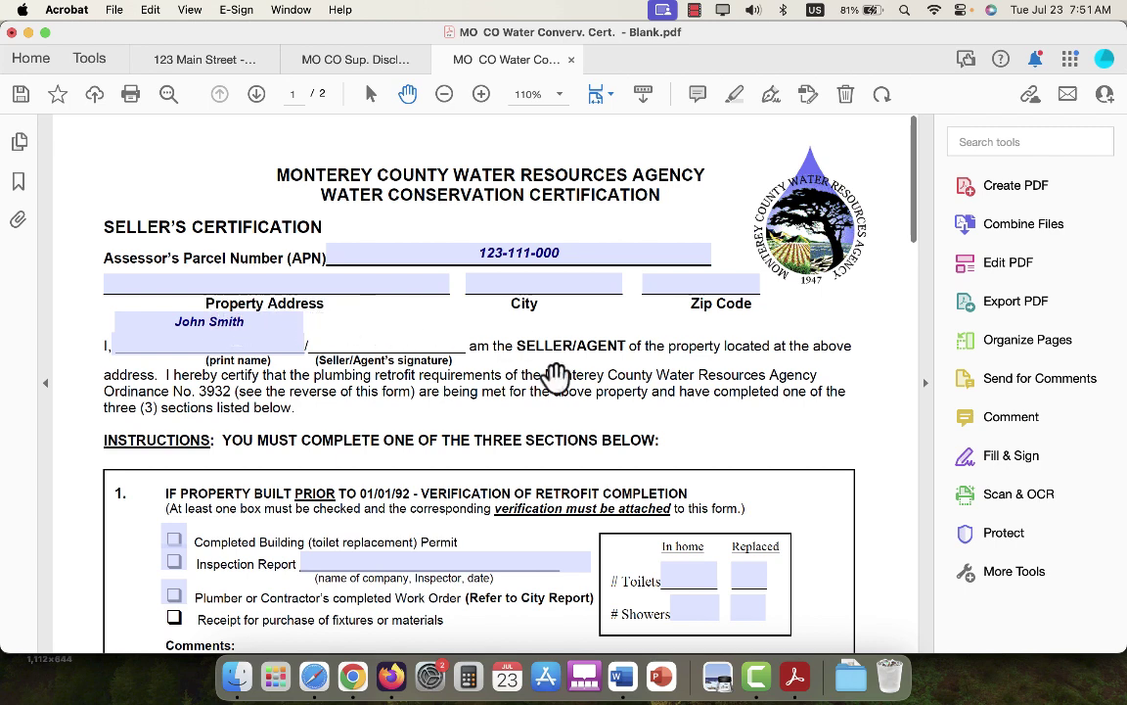
{"action": "scroll", "coordinate": [812, 357], "scroll_direction": "down", "scroll_amount": 1}
{"action": "scroll", "coordinate": [814, 354], "scroll_direction": "down", "scroll_amount": 2}
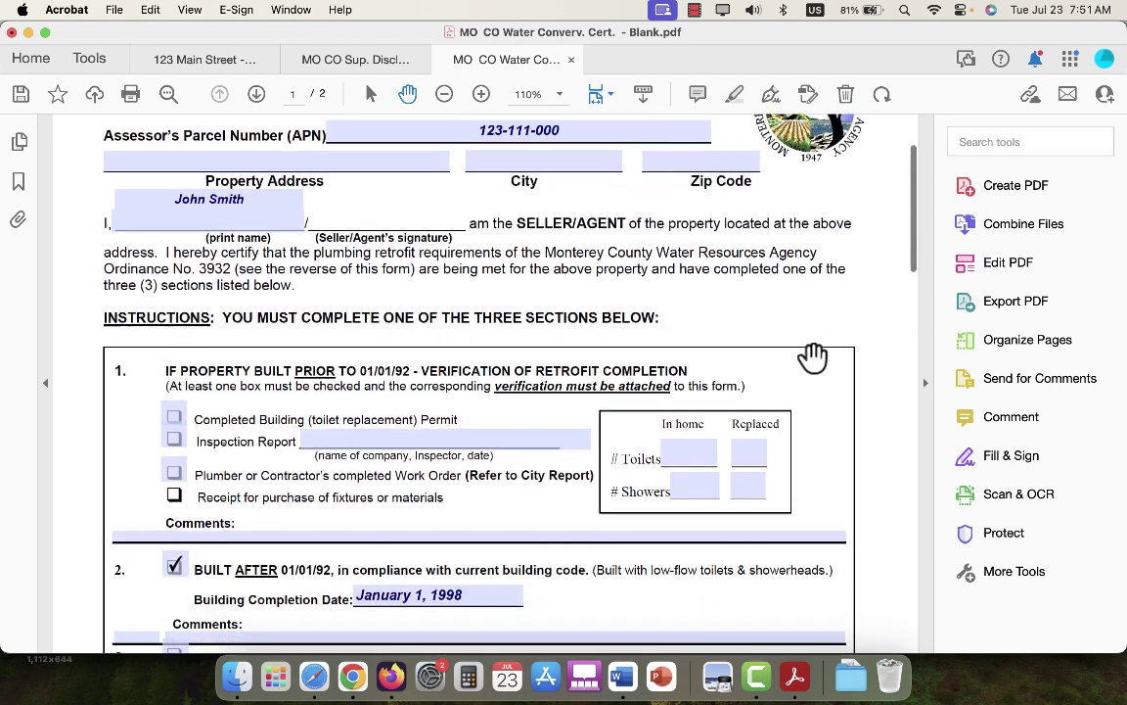
{"action": "scroll", "coordinate": [269, 176], "scroll_direction": "up", "scroll_amount": 4}
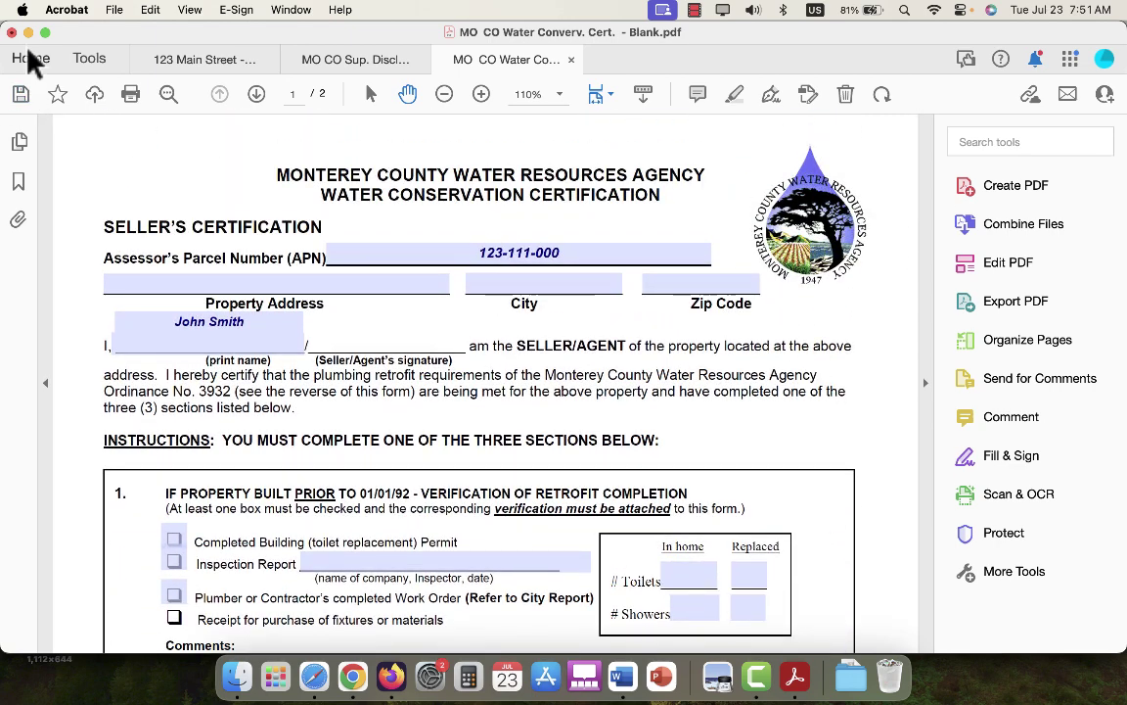
Save the certification into the property folder as 'MO CO Water Converv. Cert.' with '- Blank' removed.
{"action": "left_click", "coordinate": [111, 12]}
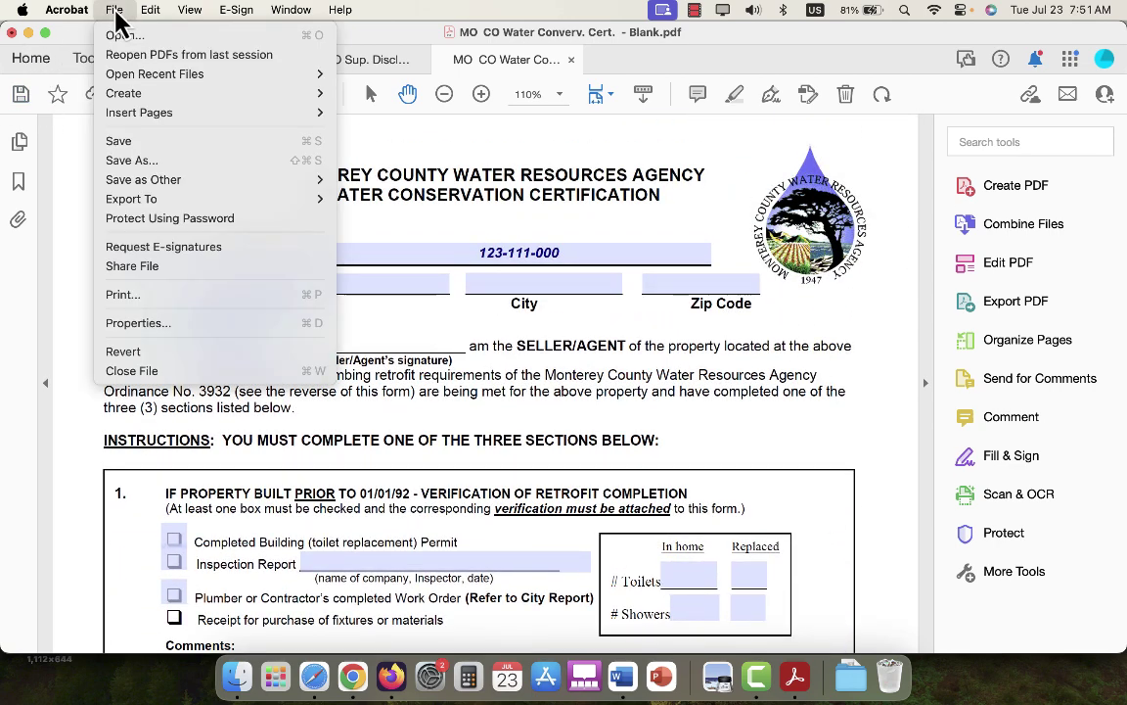
{"action": "left_click", "coordinate": [203, 162]}
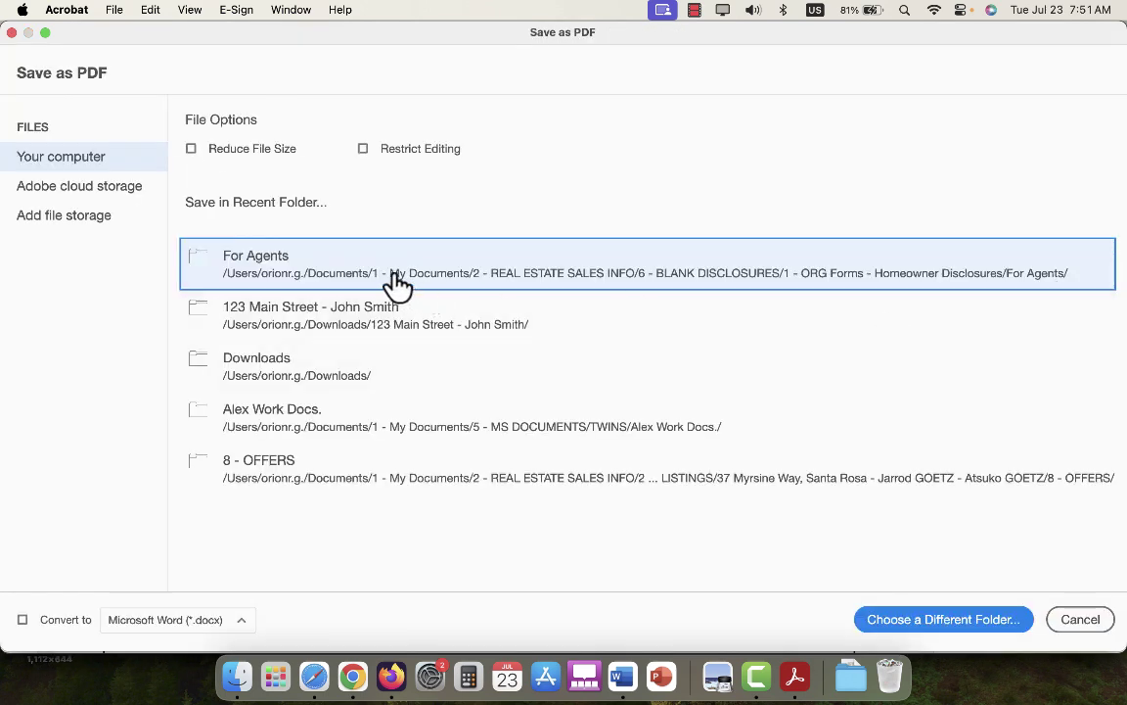
{"action": "left_click", "coordinate": [343, 315]}
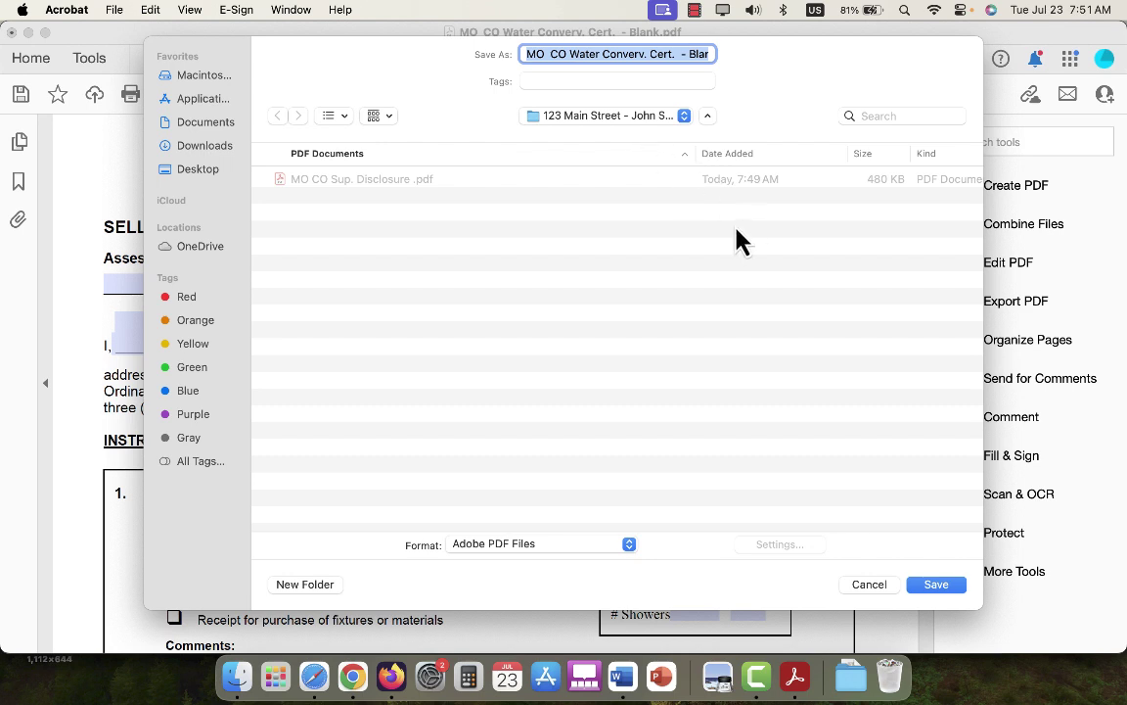
{"action": "left_click", "coordinate": [678, 55]}
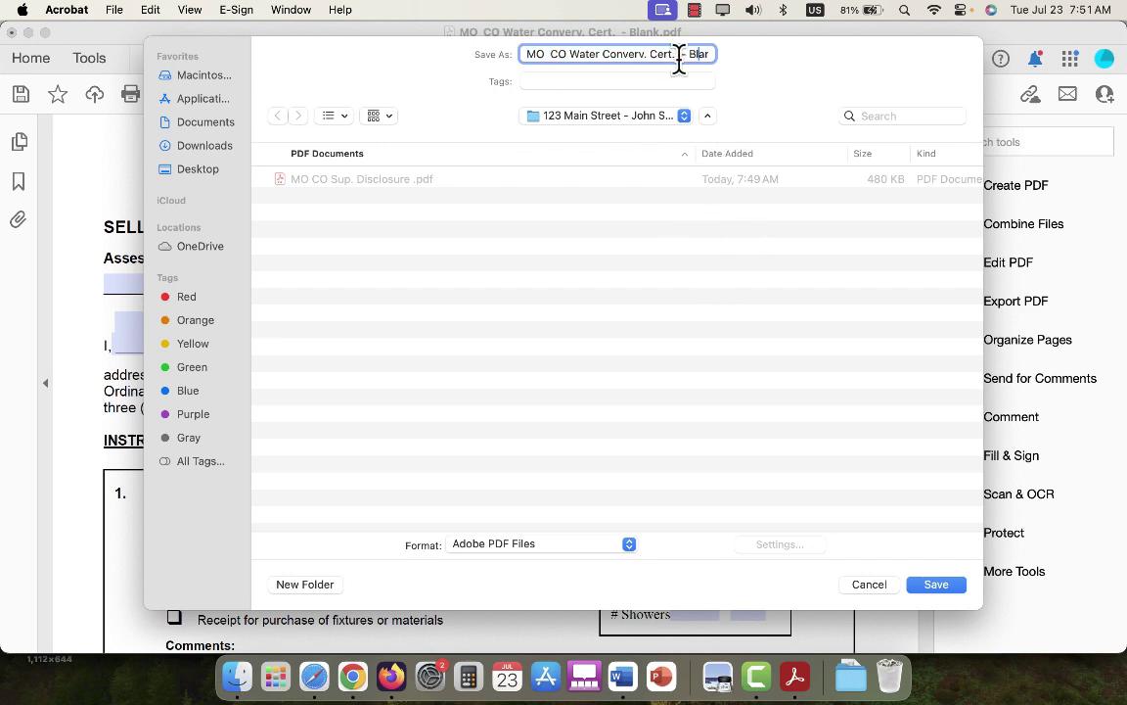
{"action": "key", "text": "Right"}
{"action": "key", "text": "Right"}
{"action": "key", "text": "Right"}
{"action": "key", "text": "BackSpace"}
{"action": "key", "text": "BackSpace"}
{"action": "key", "text": "BackSpace"}
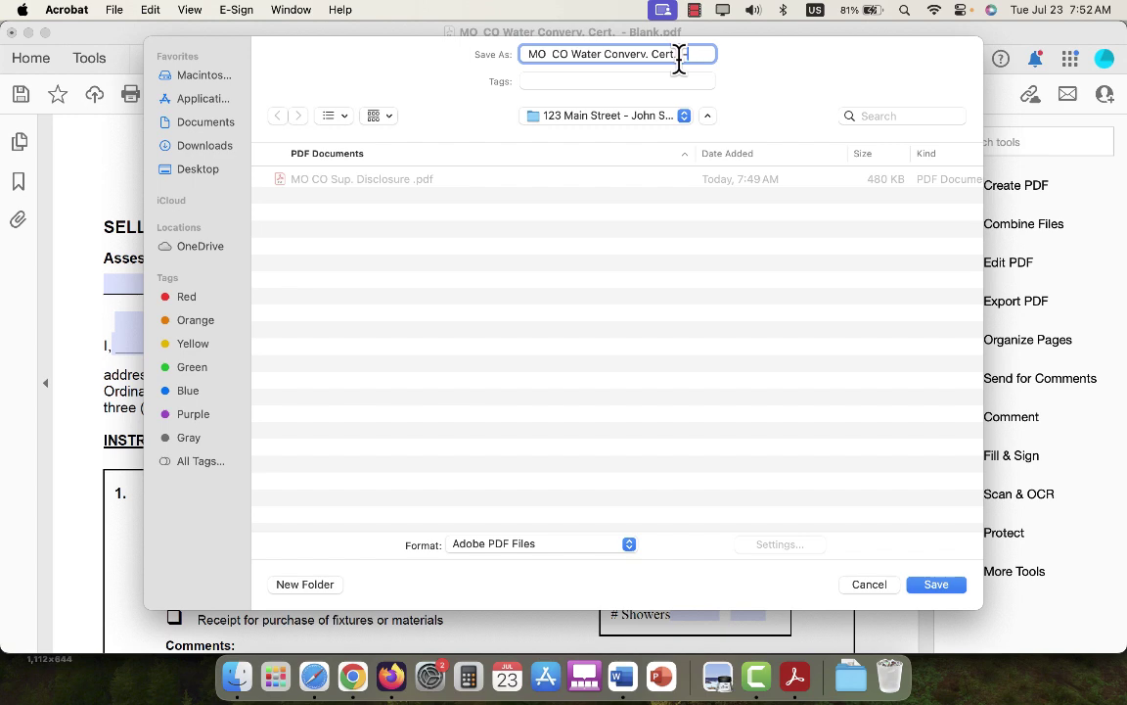
{"action": "left_click", "coordinate": [937, 585]}
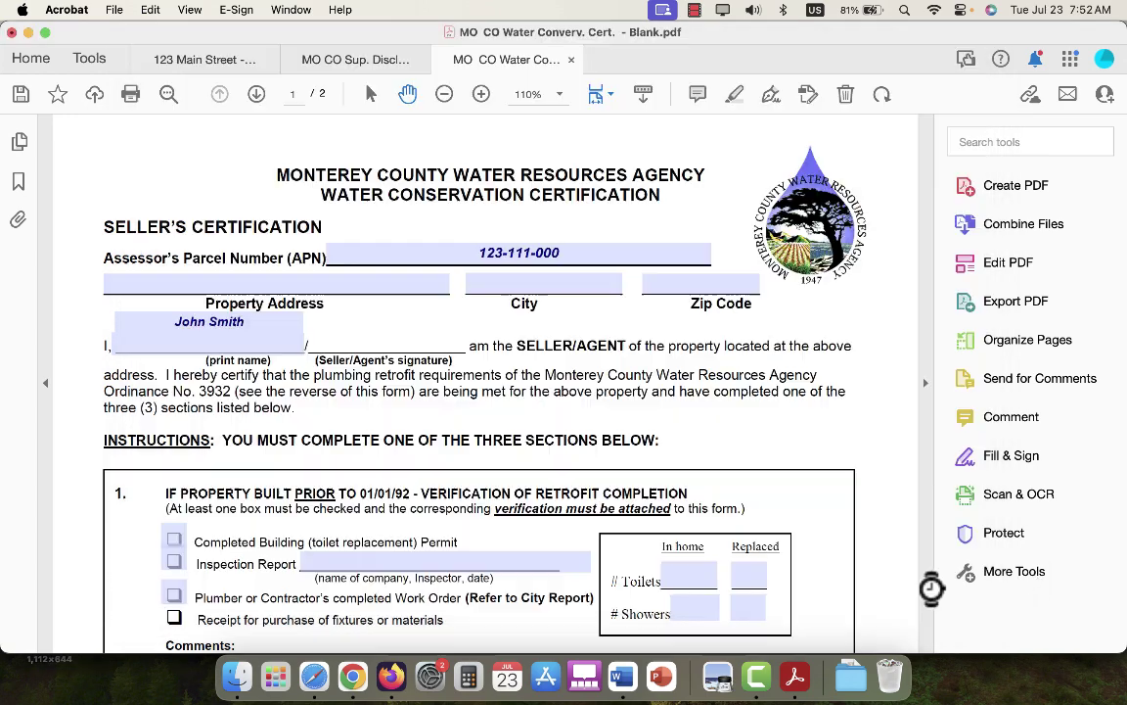
{"action": "scroll", "coordinate": [701, 340], "scroll_direction": "down", "scroll_amount": 2}
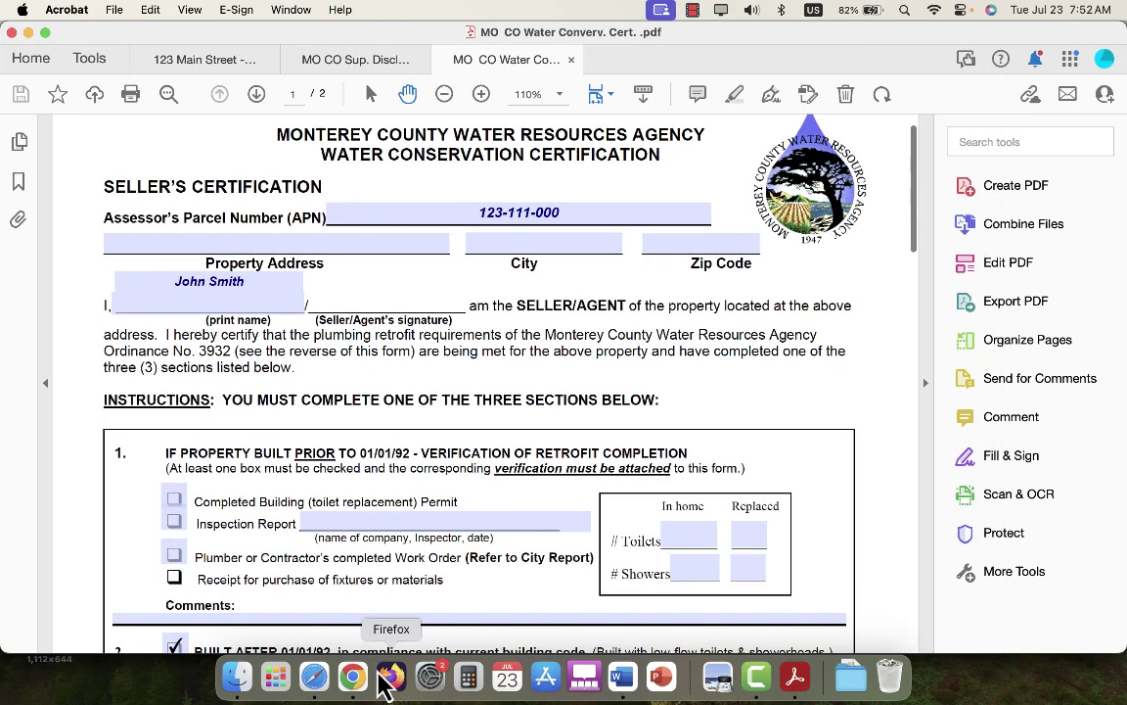
Glance at the Disclosure Checklist document, then return to the For Agents Finder window.
{"action": "mouse_move", "coordinate": [352, 676]}
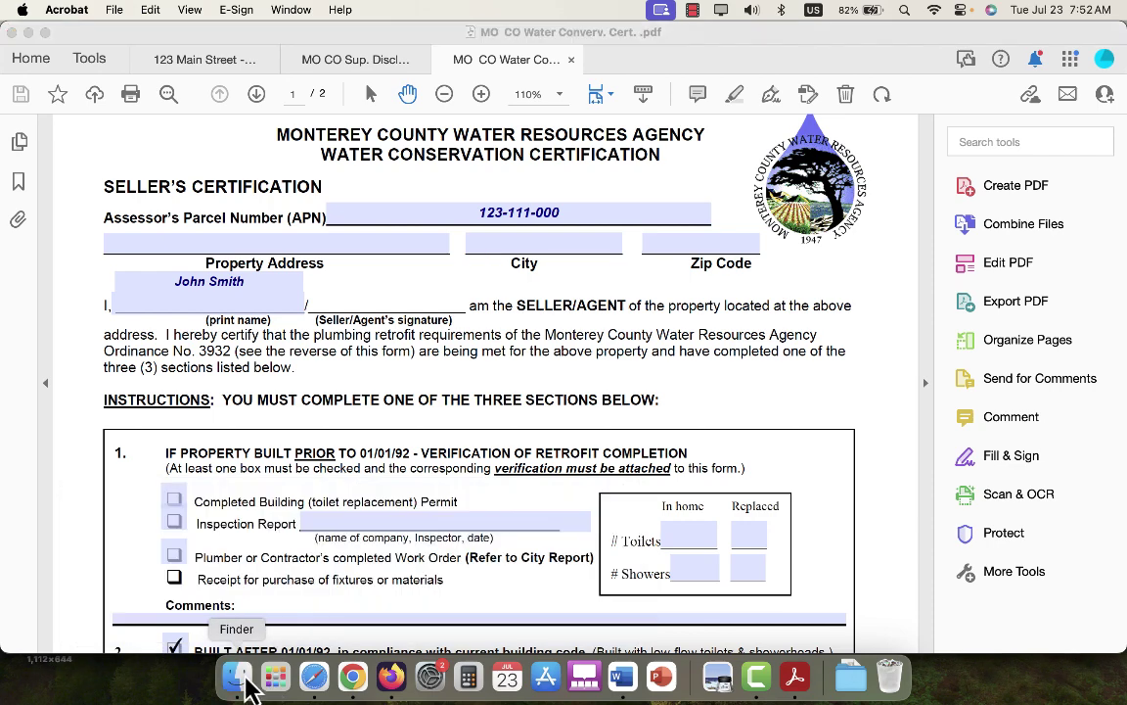
{"action": "left_click", "coordinate": [236, 675]}
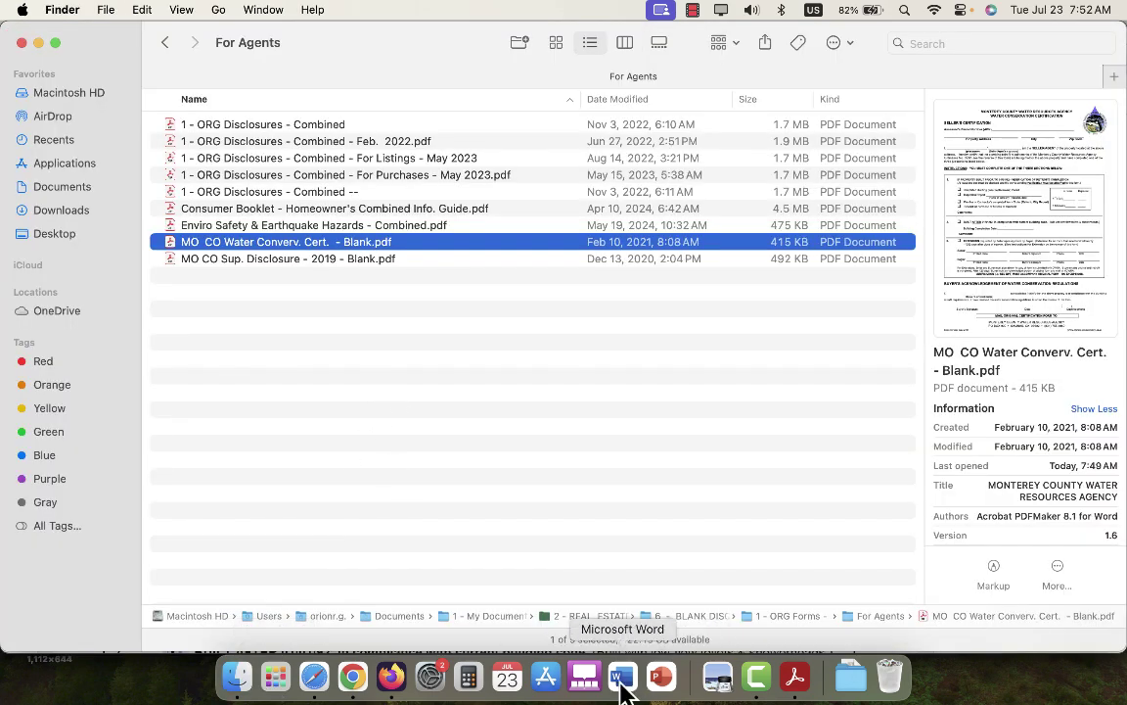
{"action": "mouse_move", "coordinate": [623, 675]}
{"action": "left_click", "coordinate": [648, 617]}
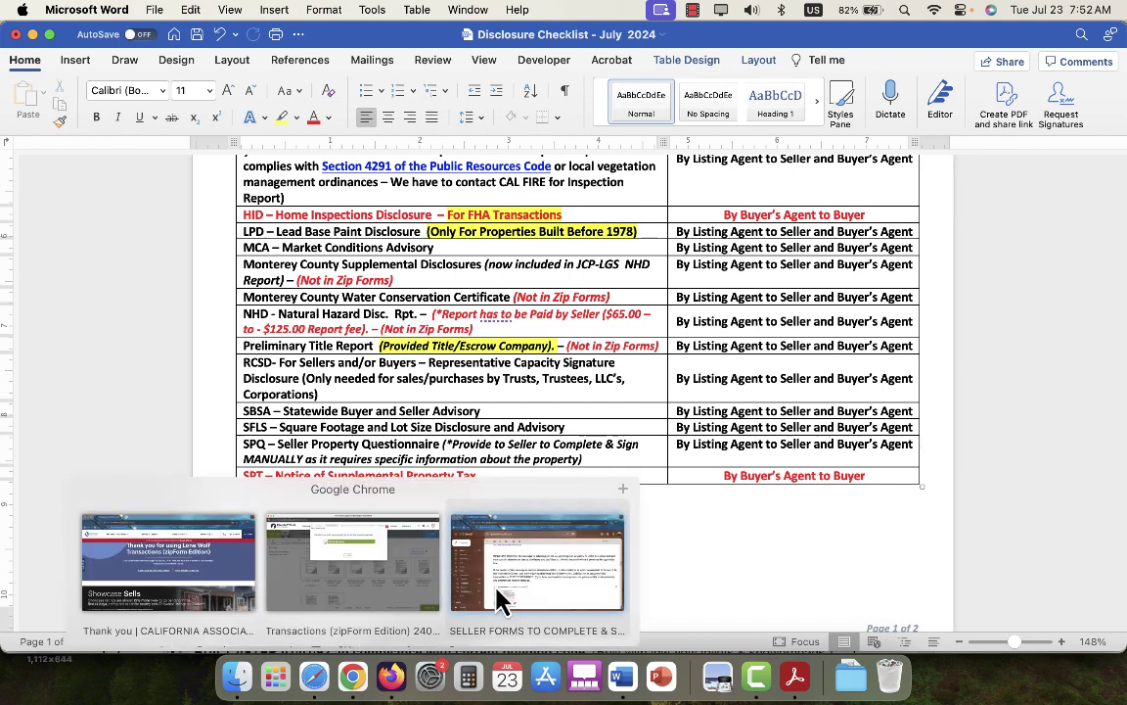
{"action": "left_click", "coordinate": [240, 683]}
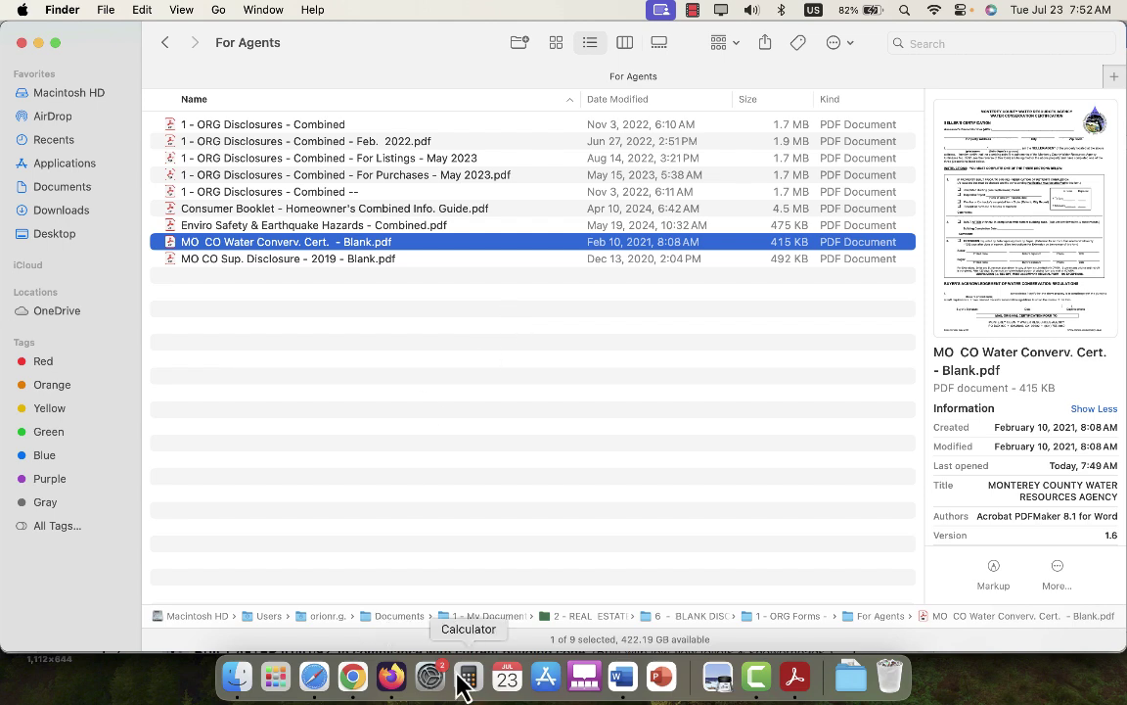
Go to Documents in Finder and open the options for the 1 - My Documents folder.
{"action": "mouse_move", "coordinate": [352, 676]}
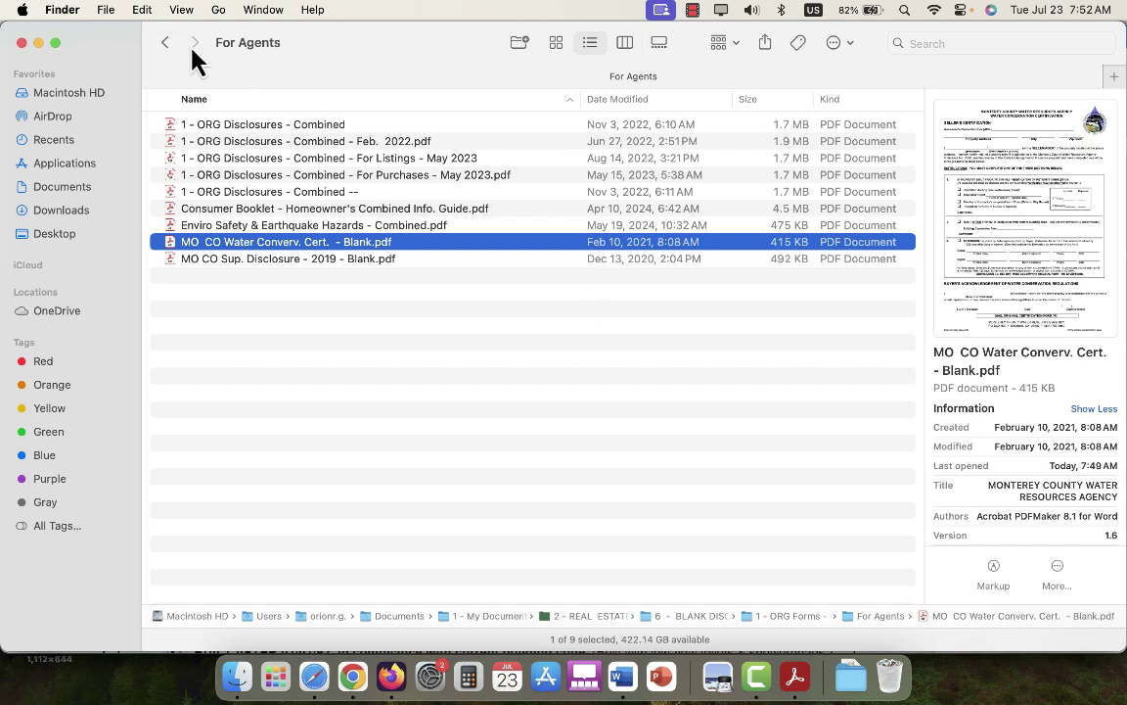
{"action": "left_click", "coordinate": [76, 194]}
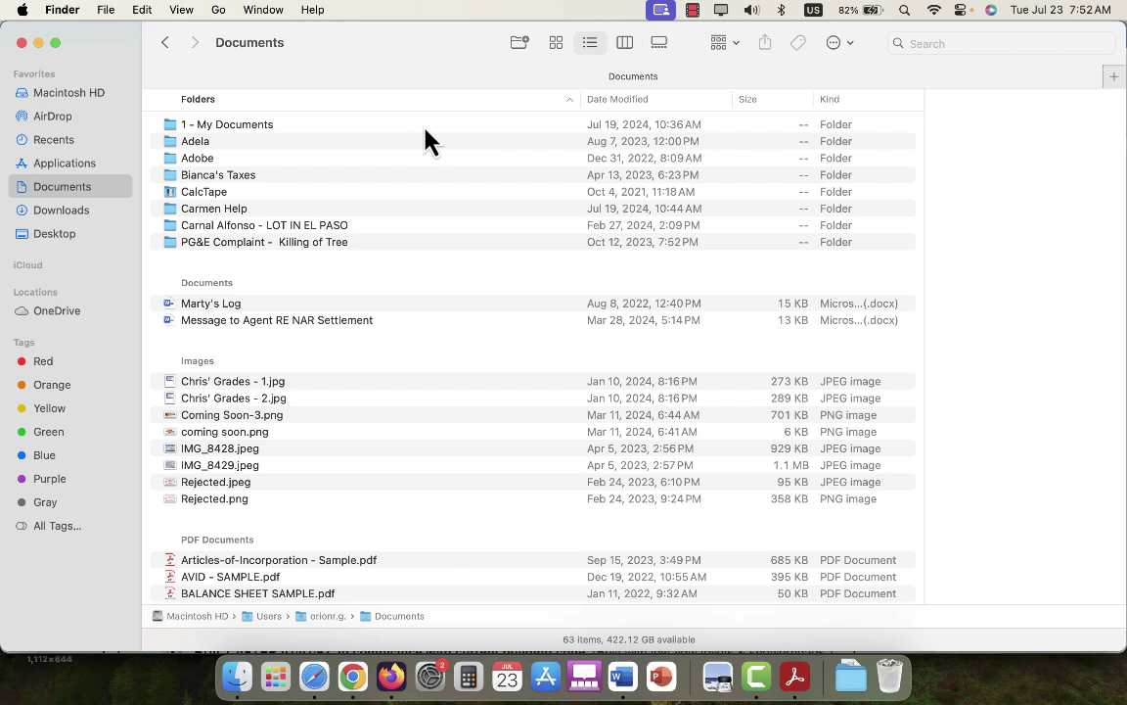
{"action": "right_click", "coordinate": [342, 125]}
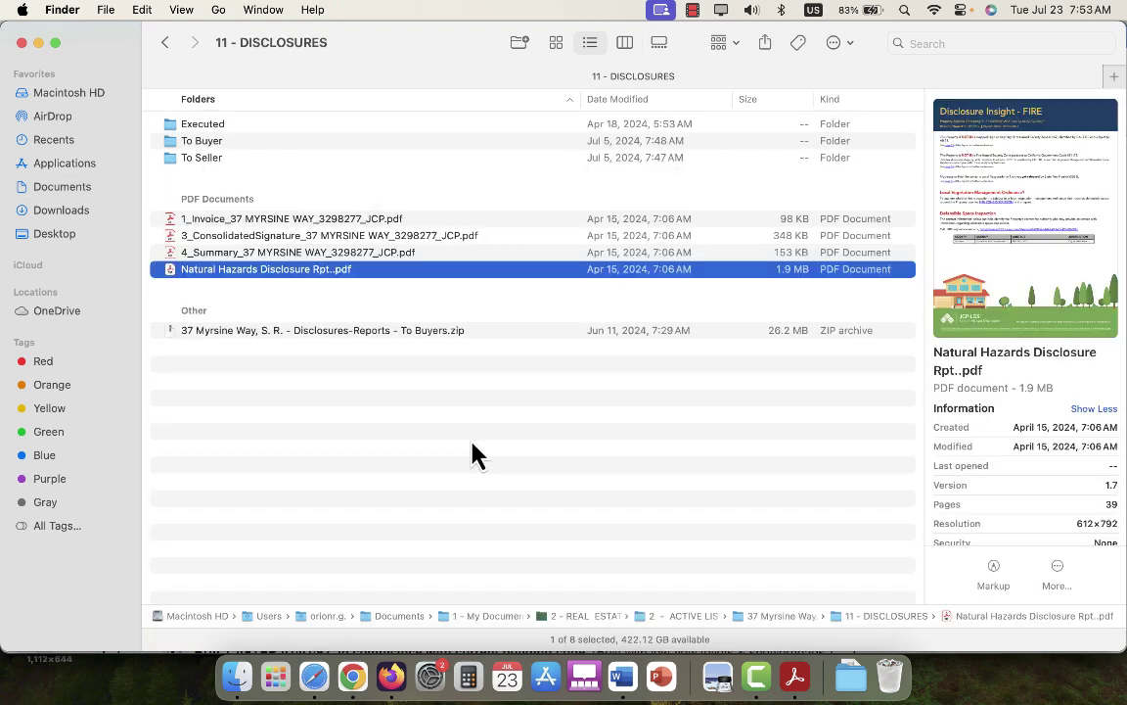
{"action": "double_click", "coordinate": [456, 273]}
{"action": "scroll", "coordinate": [565, 276], "scroll_direction": "down", "scroll_amount": 10}
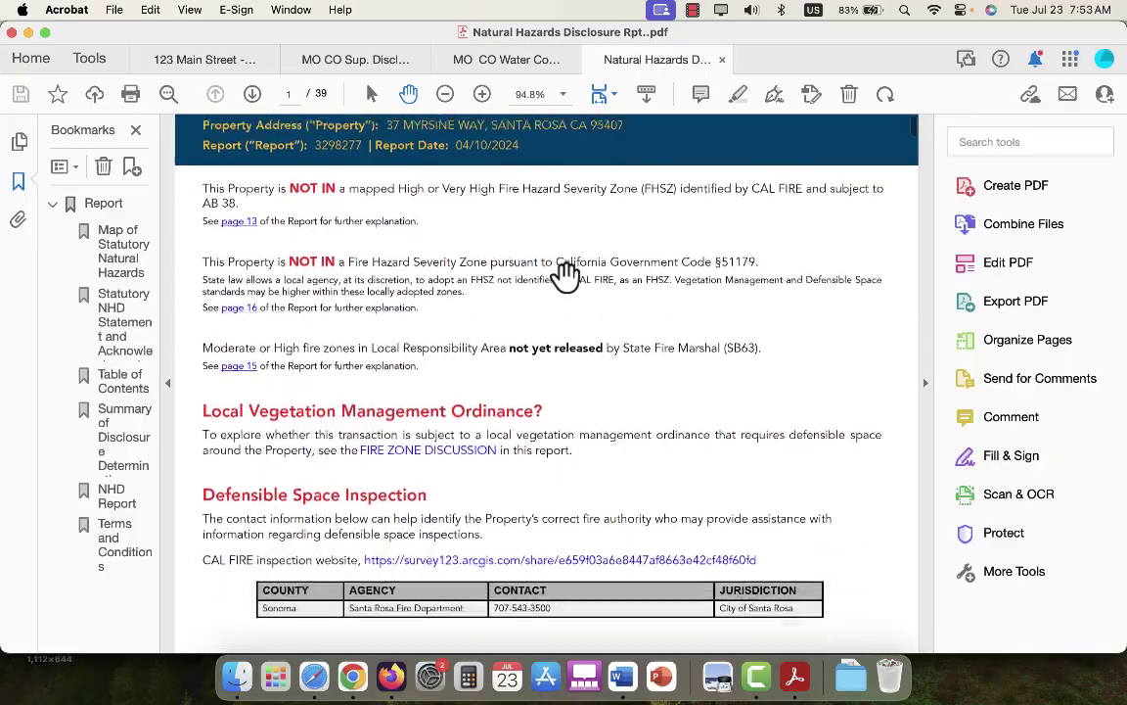
{"action": "scroll", "coordinate": [566, 276], "scroll_direction": "down", "scroll_amount": 9}
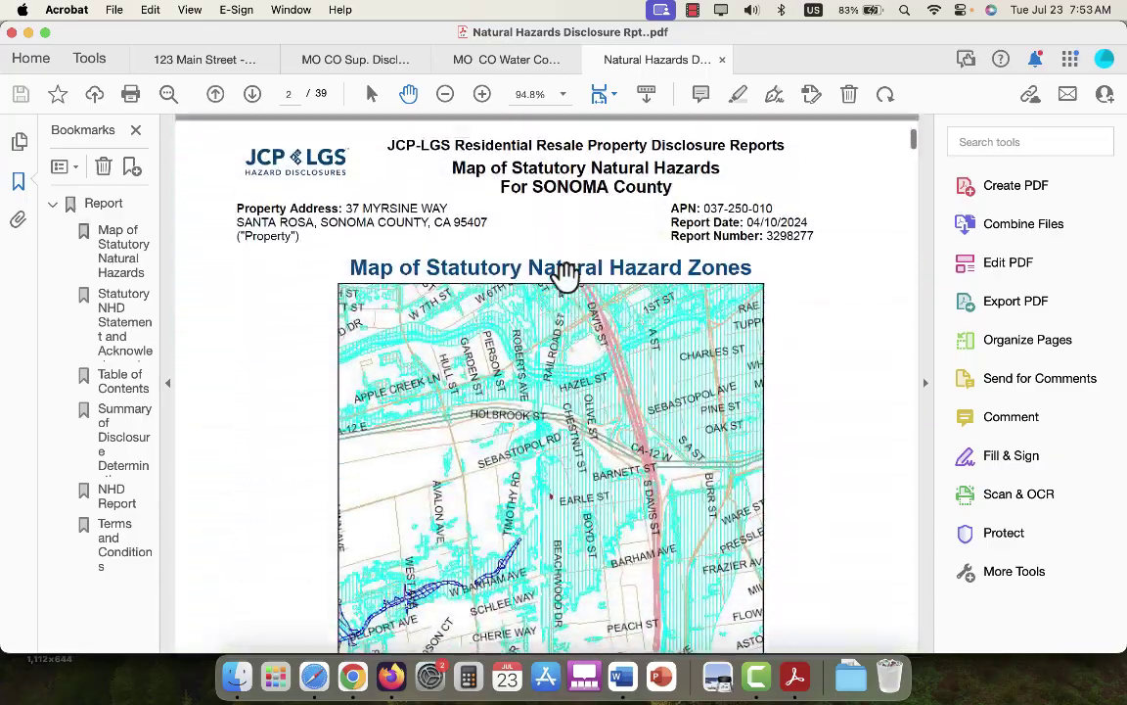
{"action": "scroll", "coordinate": [566, 276], "scroll_direction": "up", "scroll_amount": 8}
{"action": "scroll", "coordinate": [565, 276], "scroll_direction": "down", "scroll_amount": 6}
{"action": "scroll", "coordinate": [566, 276], "scroll_direction": "down", "scroll_amount": 20}
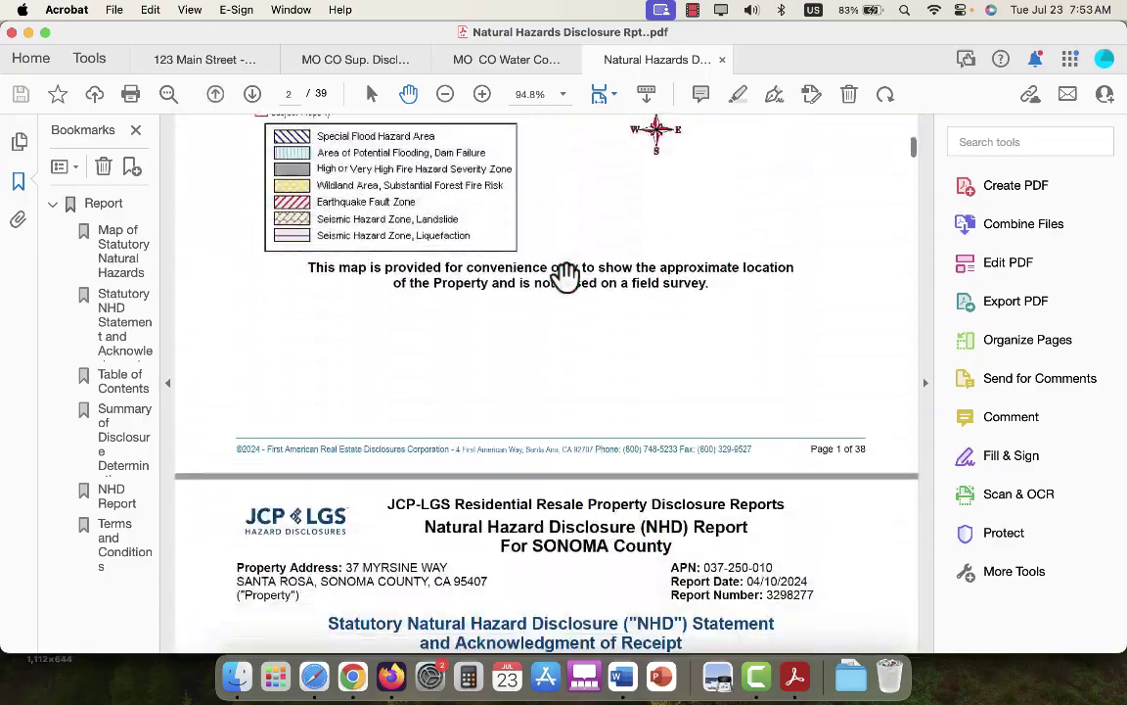
{"action": "scroll", "coordinate": [565, 276], "scroll_direction": "down", "scroll_amount": 4}
{"action": "scroll", "coordinate": [566, 276], "scroll_direction": "up", "scroll_amount": 7}
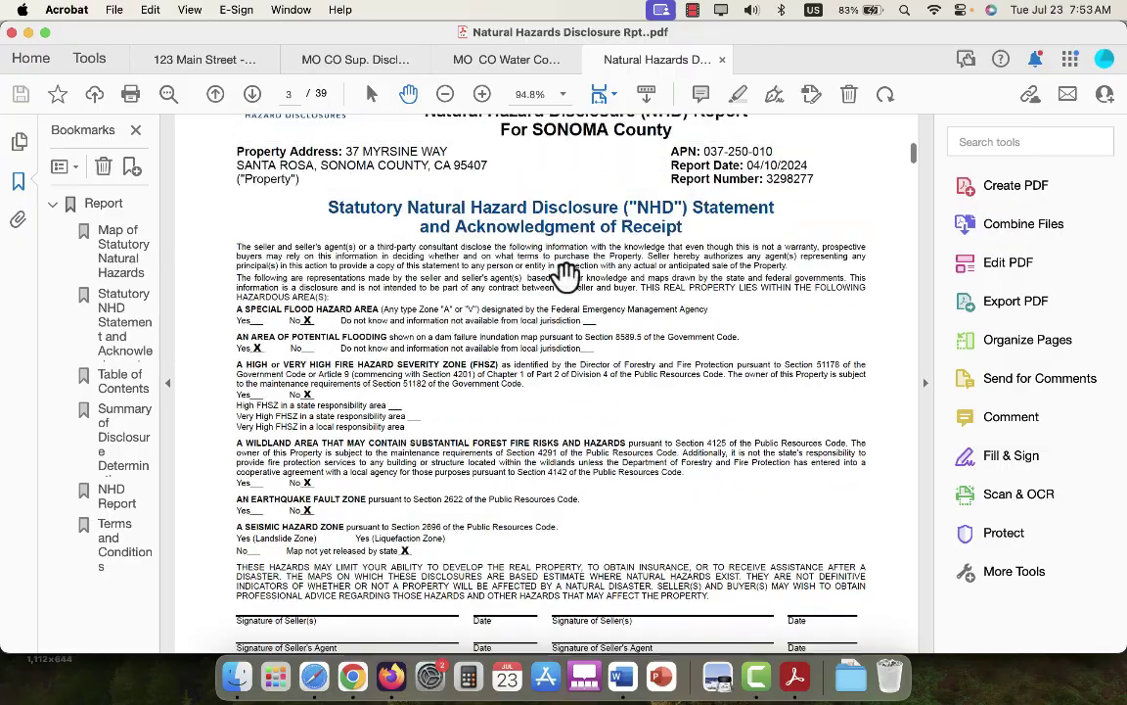
{"action": "scroll", "coordinate": [536, 254], "scroll_direction": "up", "scroll_amount": 6}
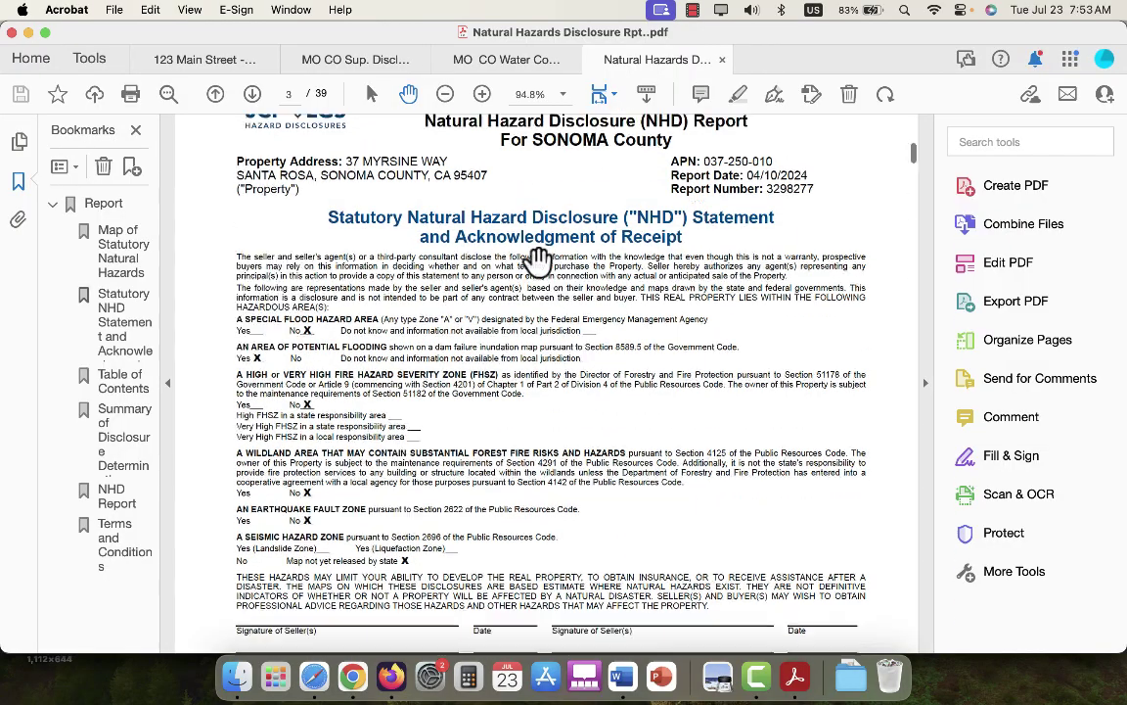
{"action": "scroll", "coordinate": [538, 261], "scroll_direction": "down", "scroll_amount": 7}
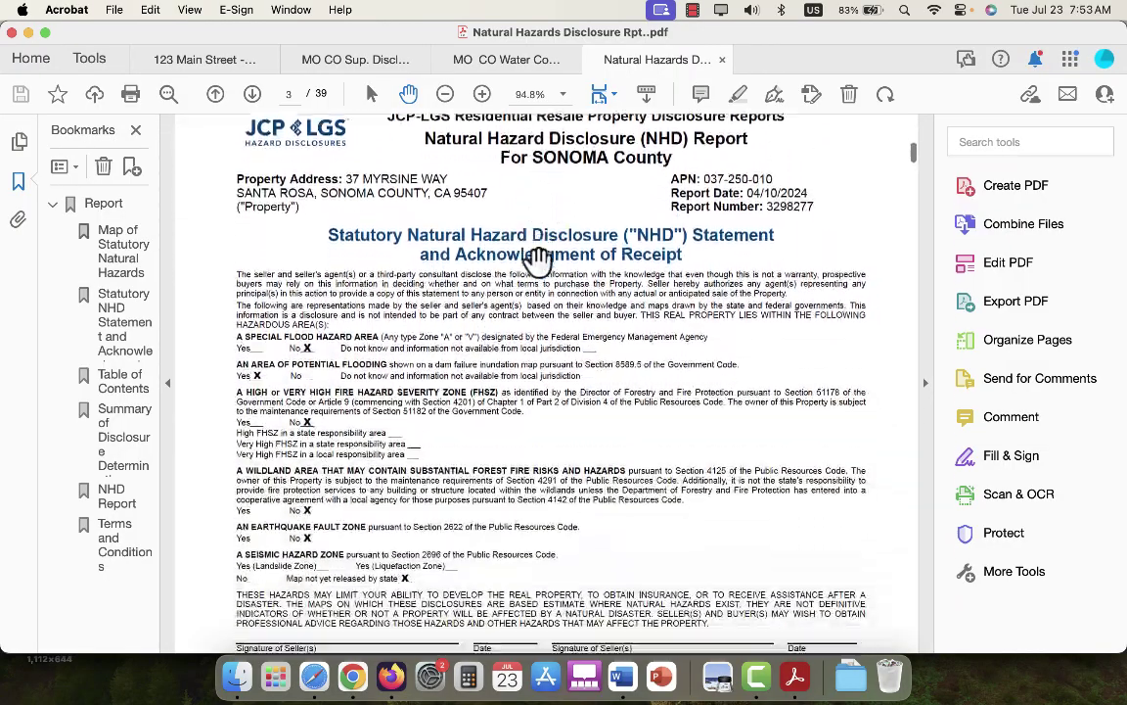
{"action": "scroll", "coordinate": [538, 287], "scroll_direction": "up", "scroll_amount": 2}
{"action": "scroll", "coordinate": [537, 283], "scroll_direction": "down", "scroll_amount": 1}
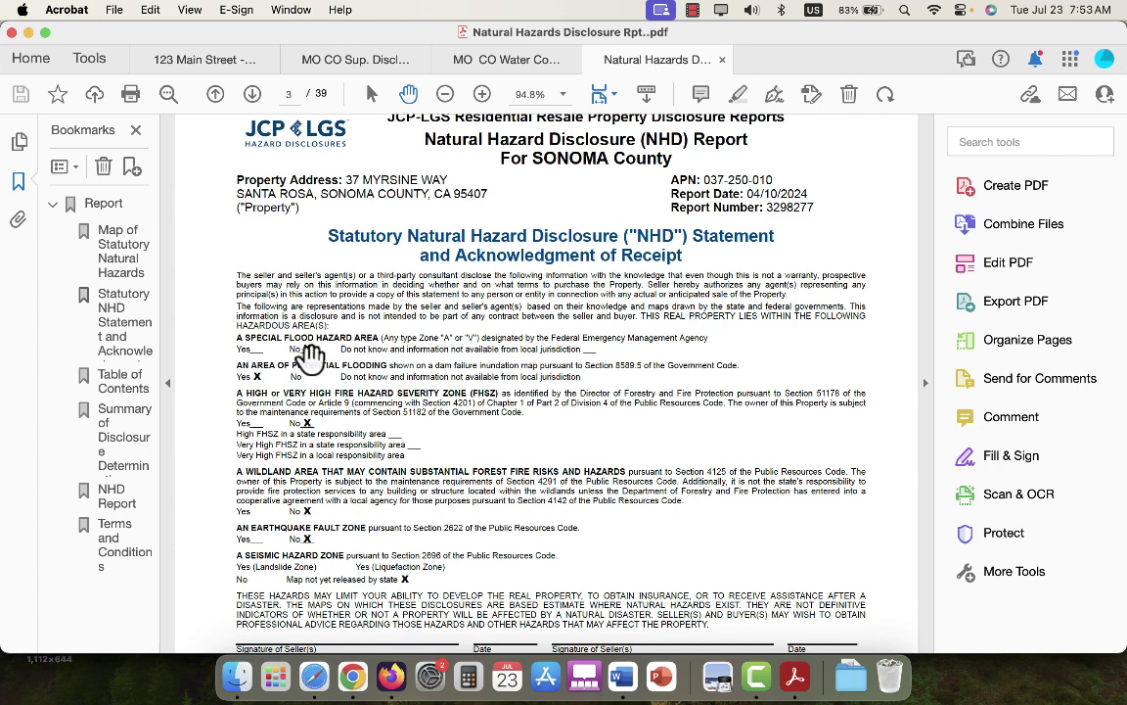
{"action": "scroll", "coordinate": [293, 323], "scroll_direction": "down", "scroll_amount": 1}
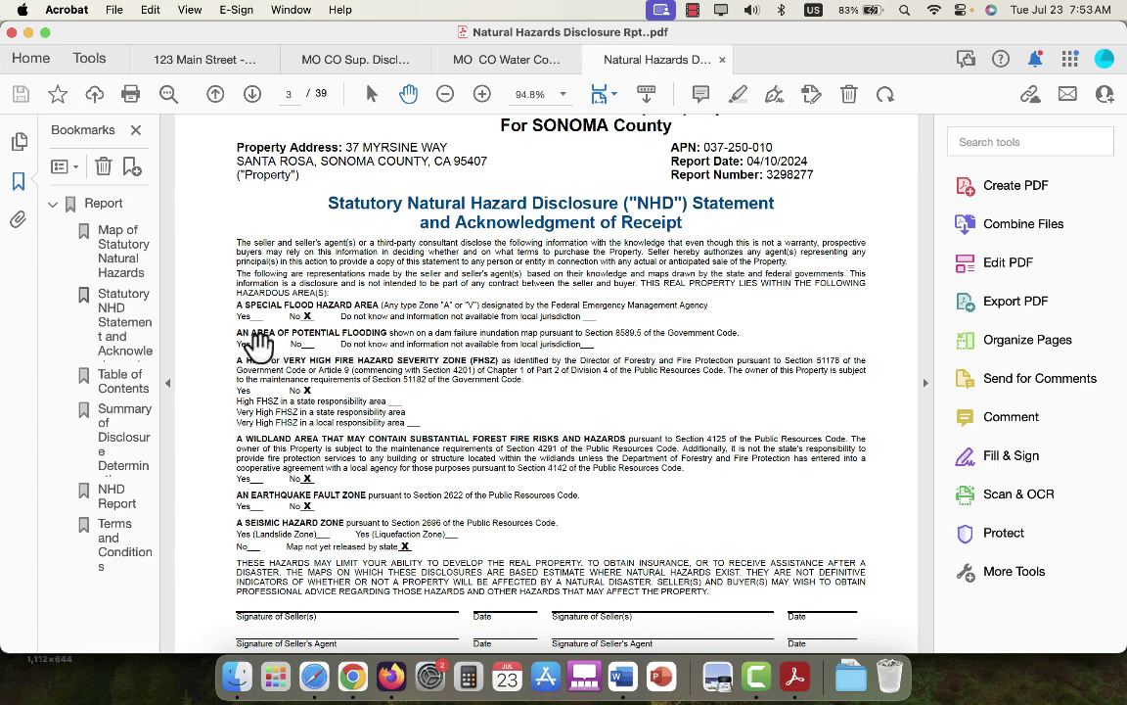
{"action": "scroll", "coordinate": [489, 335], "scroll_direction": "down", "scroll_amount": 2}
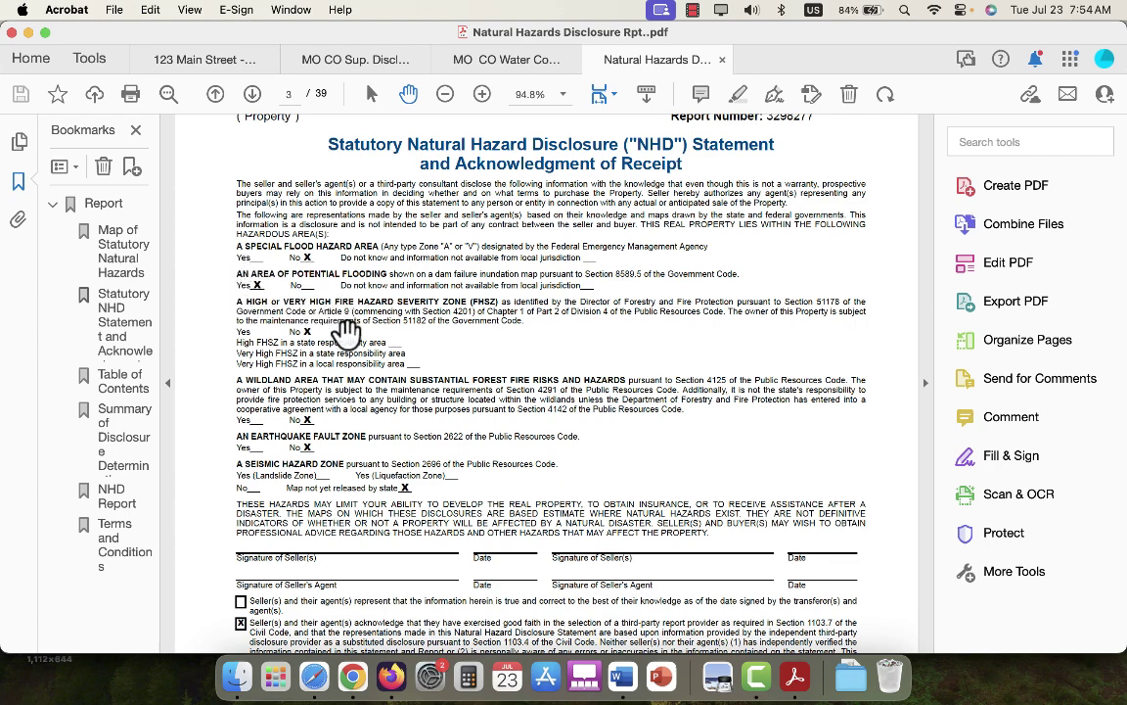
{"action": "scroll", "coordinate": [373, 333], "scroll_direction": "up", "scroll_amount": 1}
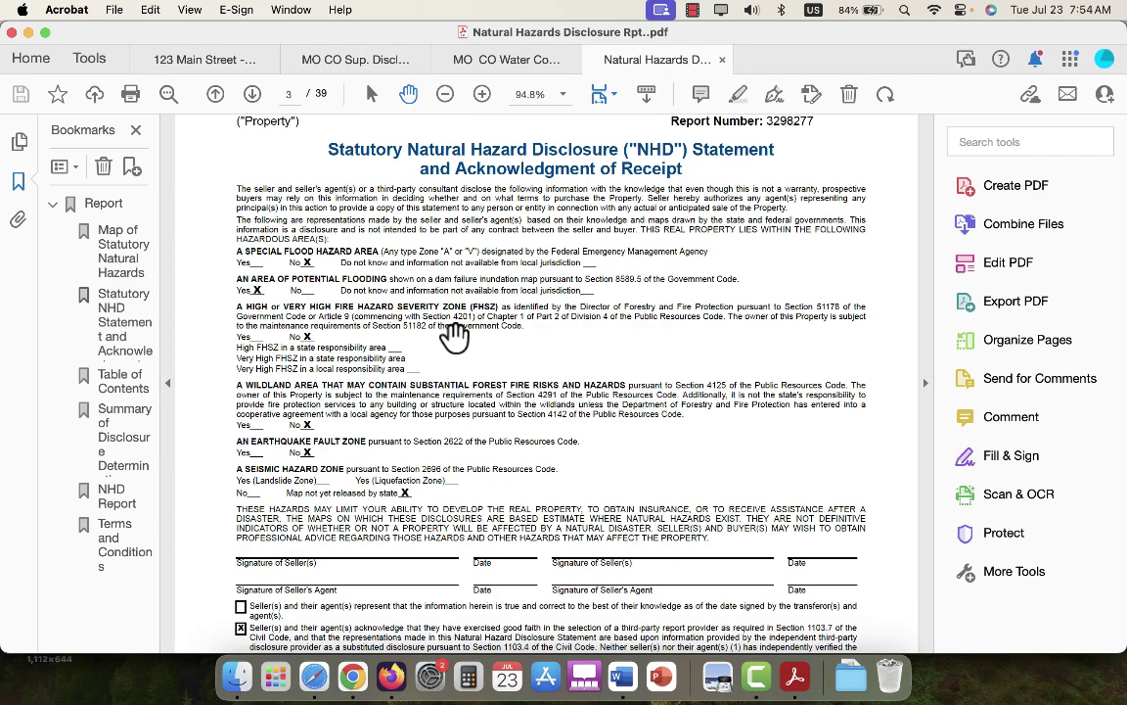
{"action": "scroll", "coordinate": [455, 335], "scroll_direction": "down", "scroll_amount": 2}
{"action": "scroll", "coordinate": [454, 335], "scroll_direction": "up", "scroll_amount": 5}
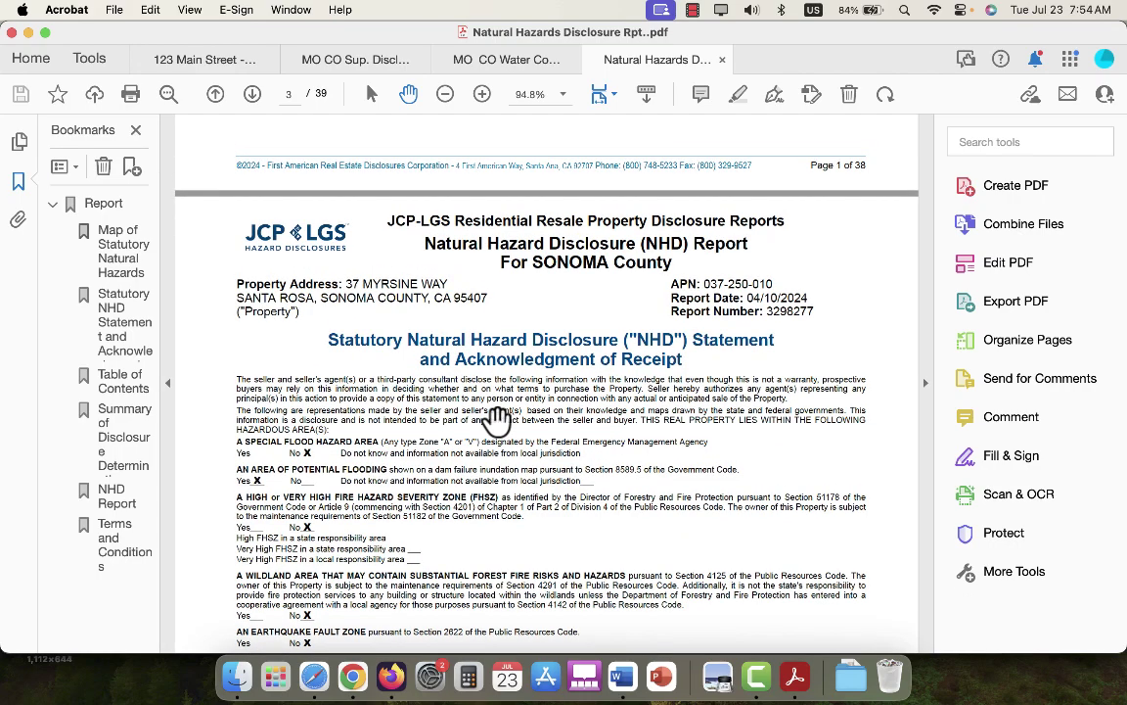
{"action": "scroll", "coordinate": [518, 423], "scroll_direction": "down", "scroll_amount": 4}
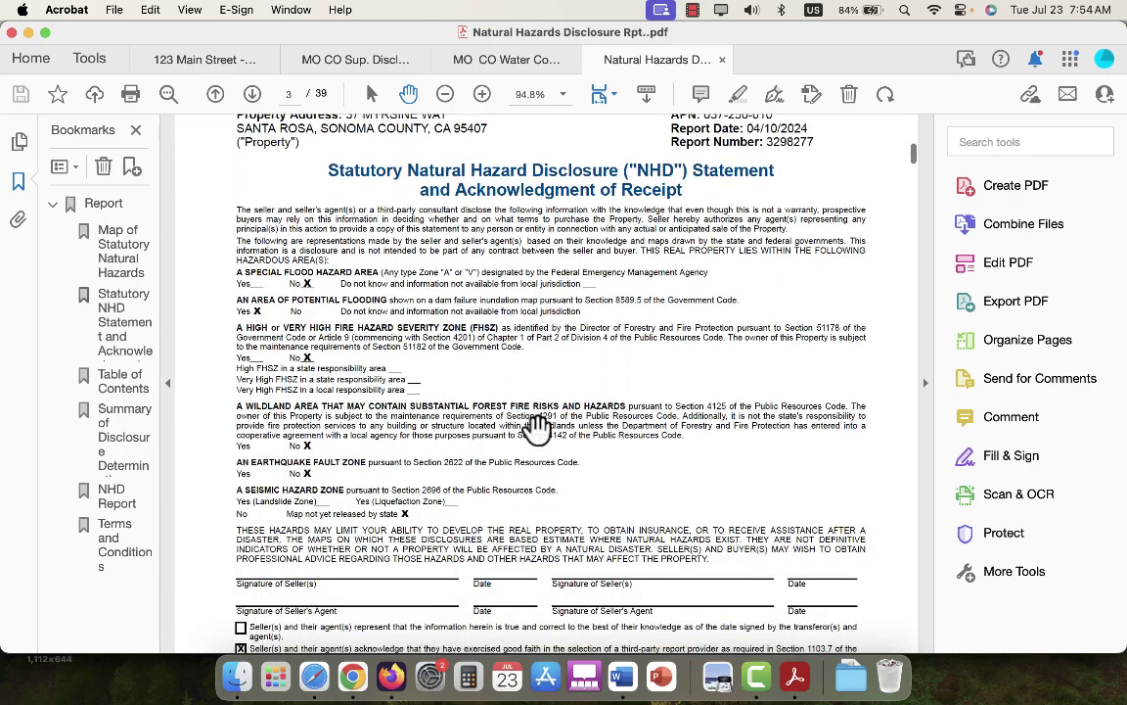
{"action": "scroll", "coordinate": [524, 354], "scroll_direction": "down", "scroll_amount": 3}
{"action": "scroll", "coordinate": [523, 354], "scroll_direction": "up", "scroll_amount": 2}
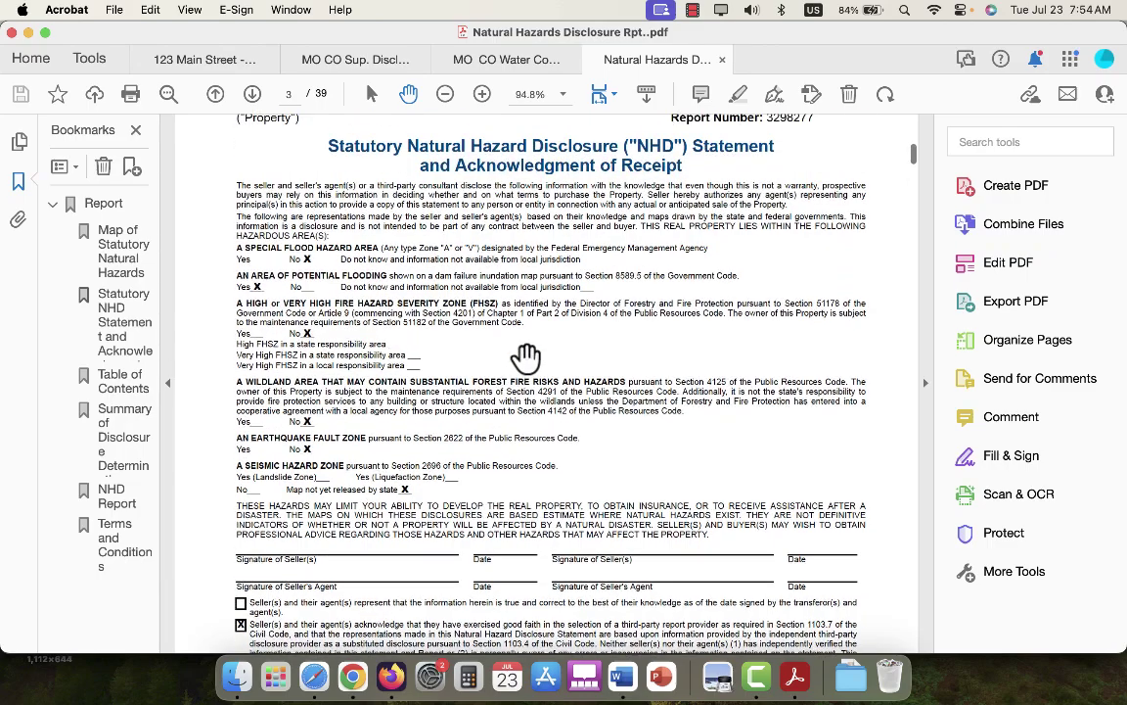
{"action": "scroll", "coordinate": [427, 260], "scroll_direction": "down", "scroll_amount": 4}
{"action": "scroll", "coordinate": [427, 261], "scroll_direction": "up", "scroll_amount": 4}
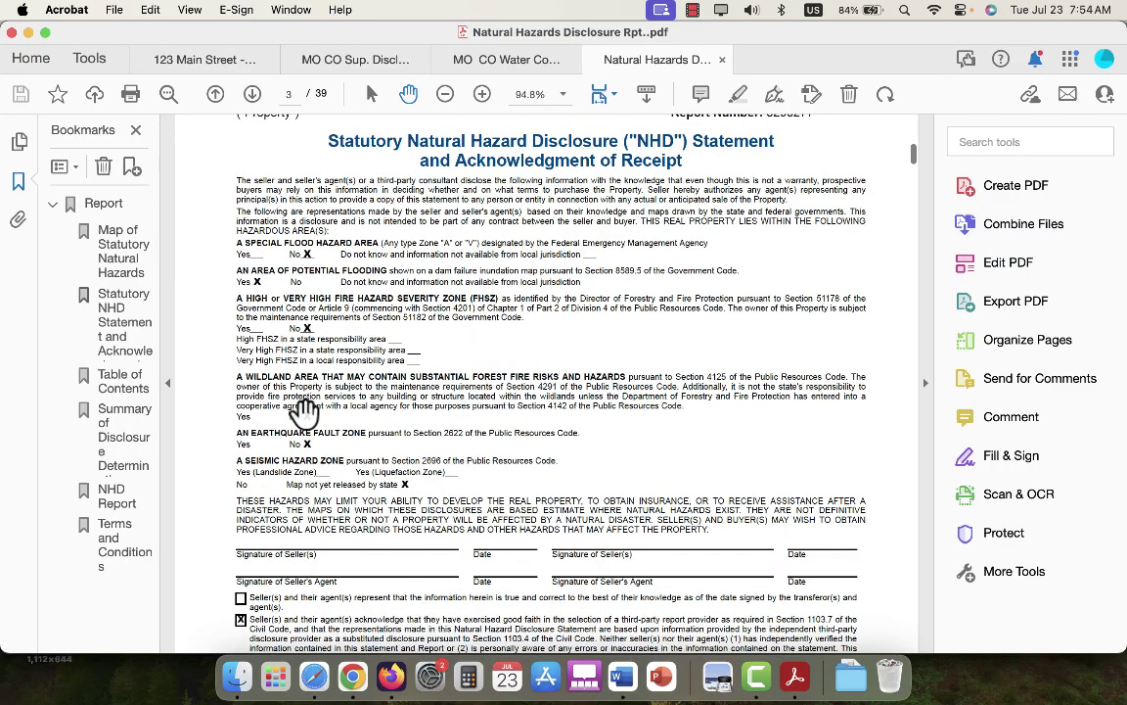
{"action": "scroll", "coordinate": [442, 415], "scroll_direction": "down", "scroll_amount": 2}
{"action": "scroll", "coordinate": [443, 480], "scroll_direction": "down", "scroll_amount": 3}
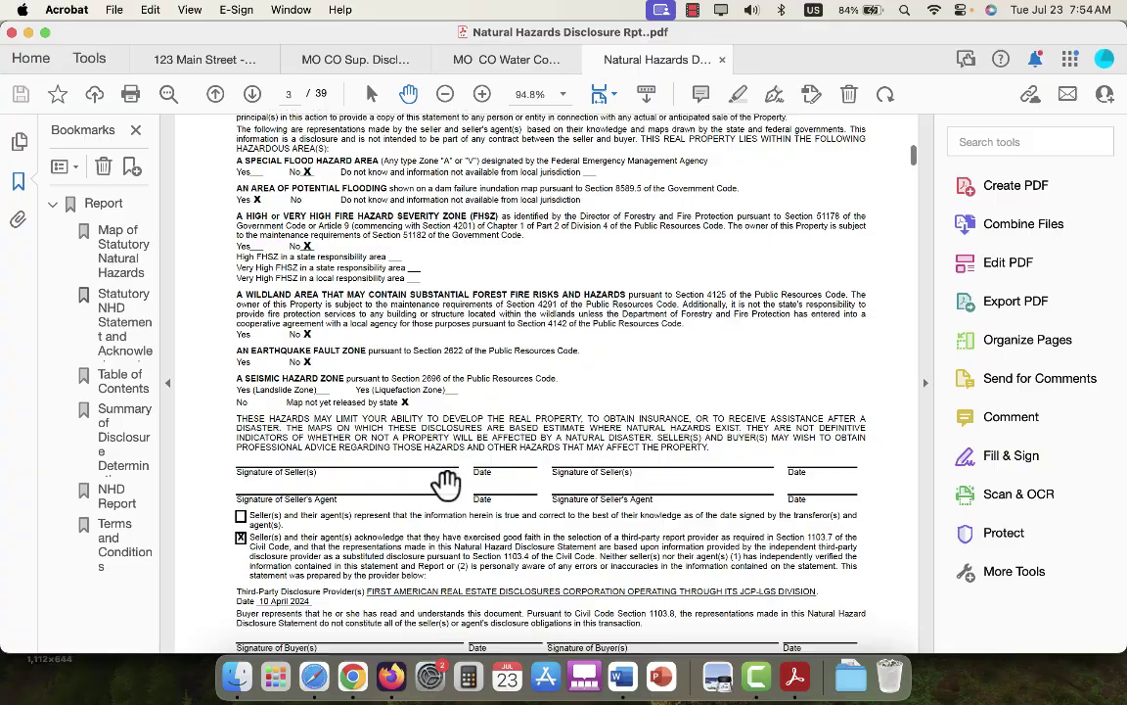
{"action": "scroll", "coordinate": [445, 480], "scroll_direction": "up", "scroll_amount": 2}
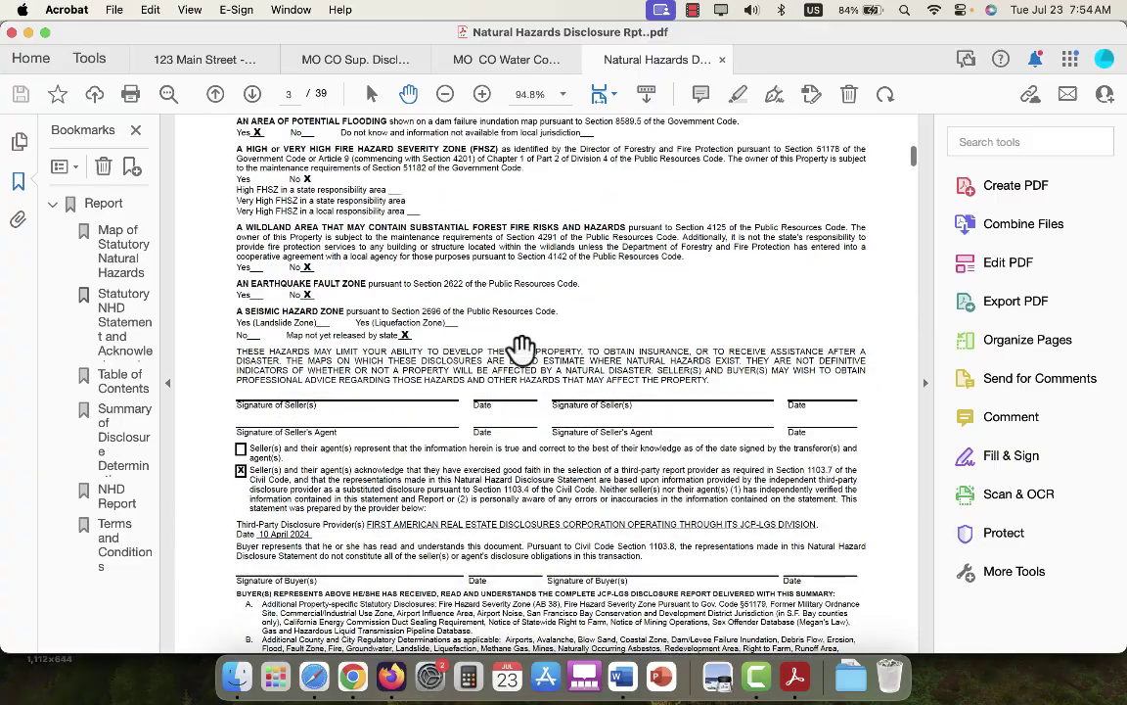
{"action": "scroll", "coordinate": [519, 348], "scroll_direction": "down", "scroll_amount": 9}
{"action": "scroll", "coordinate": [519, 349], "scroll_direction": "up", "scroll_amount": 10}
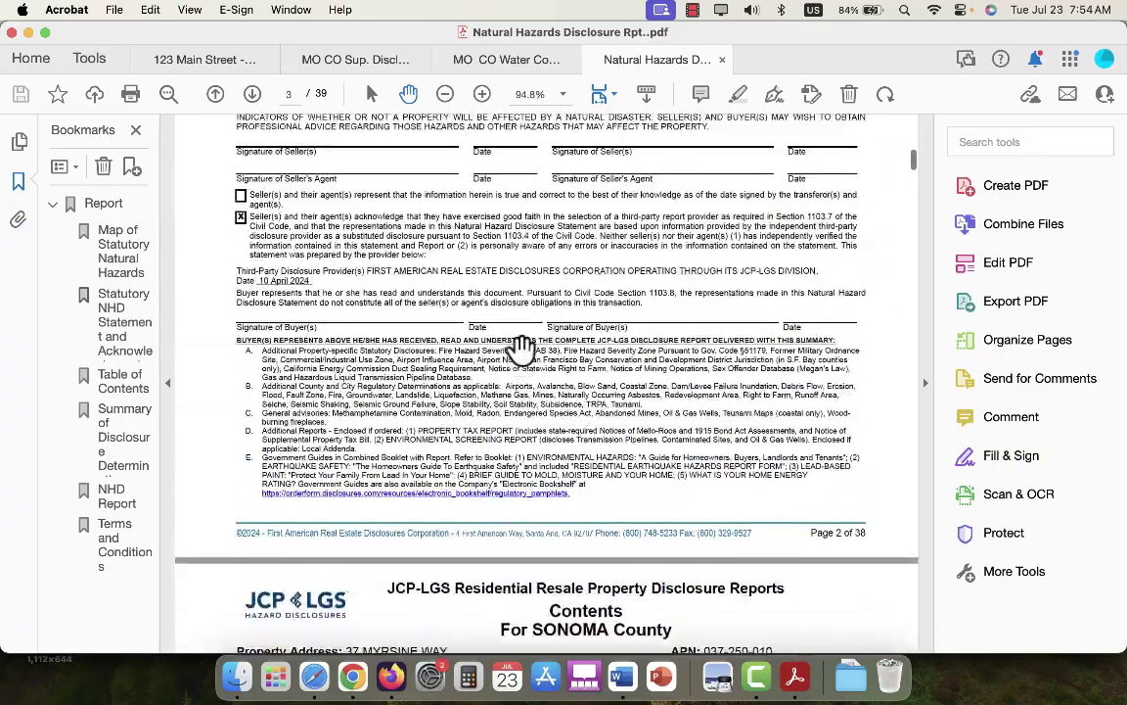
With Edit PDF's Add Text, enter the seller's name on the Seller(s) signature line and begin the agent's name.
{"action": "left_click", "coordinate": [90, 59]}
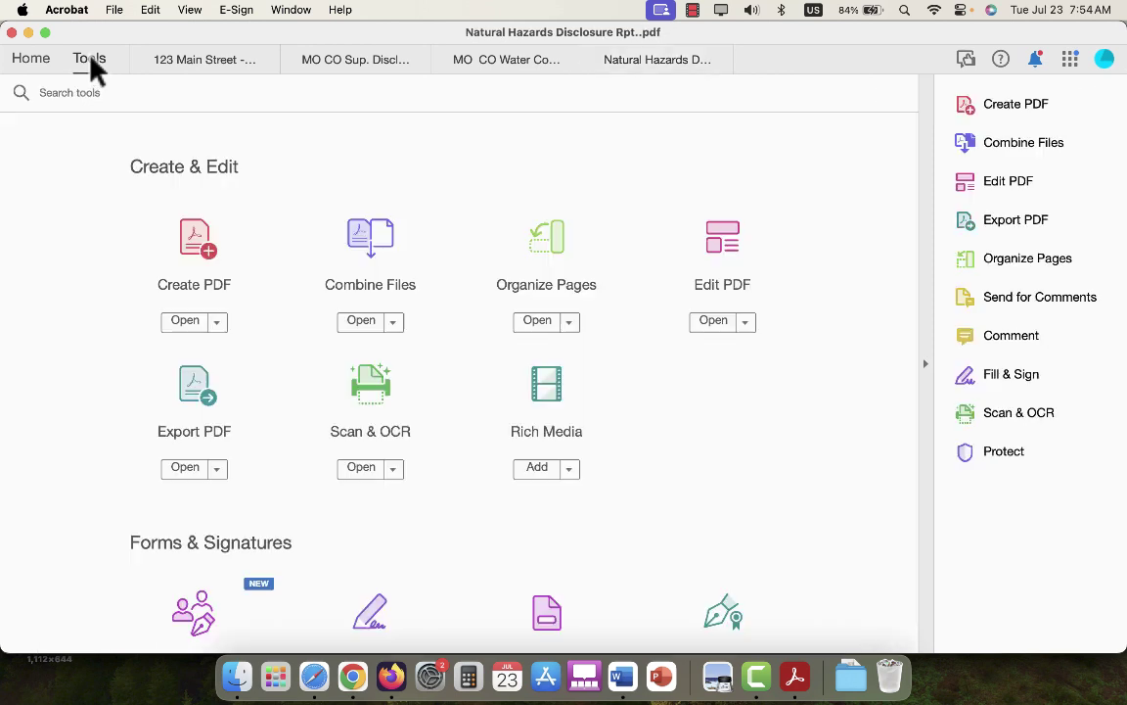
{"action": "left_click", "coordinate": [726, 250]}
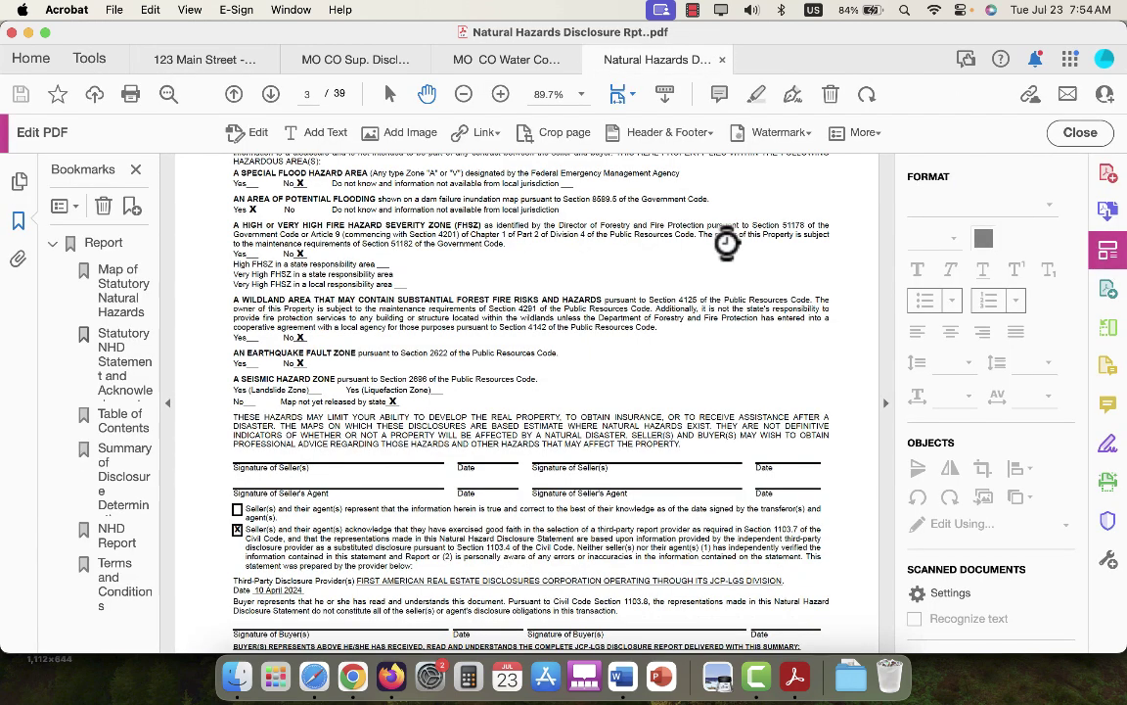
{"action": "left_click", "coordinate": [329, 134]}
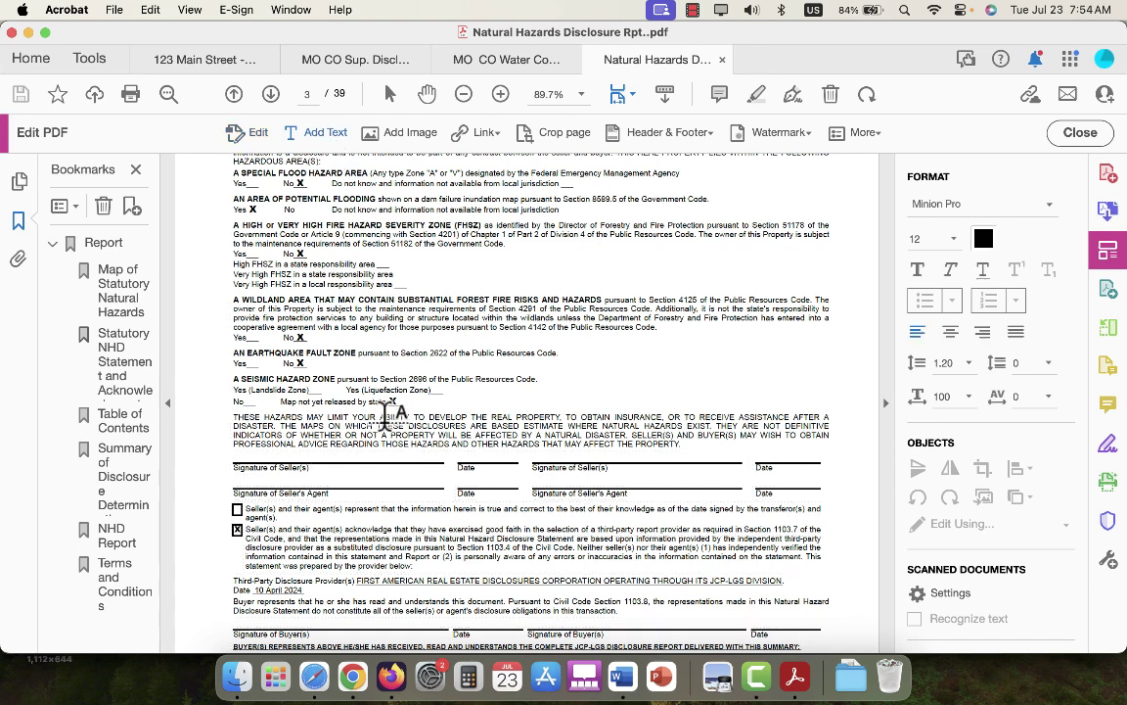
{"action": "left_click", "coordinate": [339, 464]}
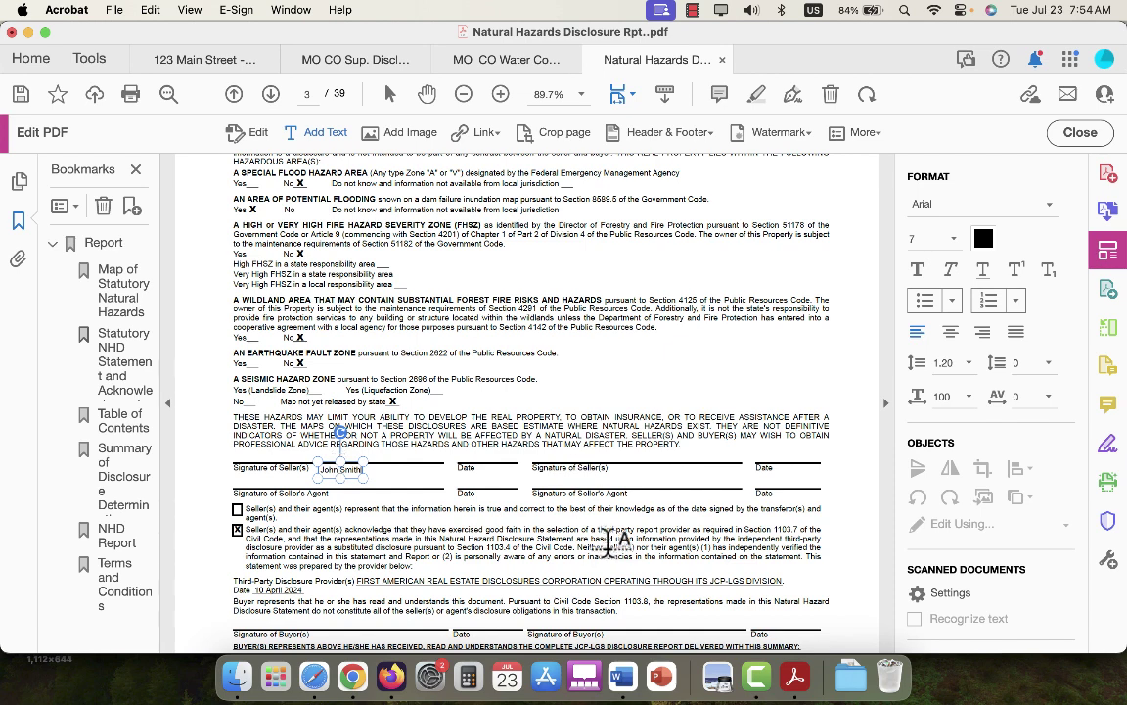
{"action": "key", "text": "Escape"}
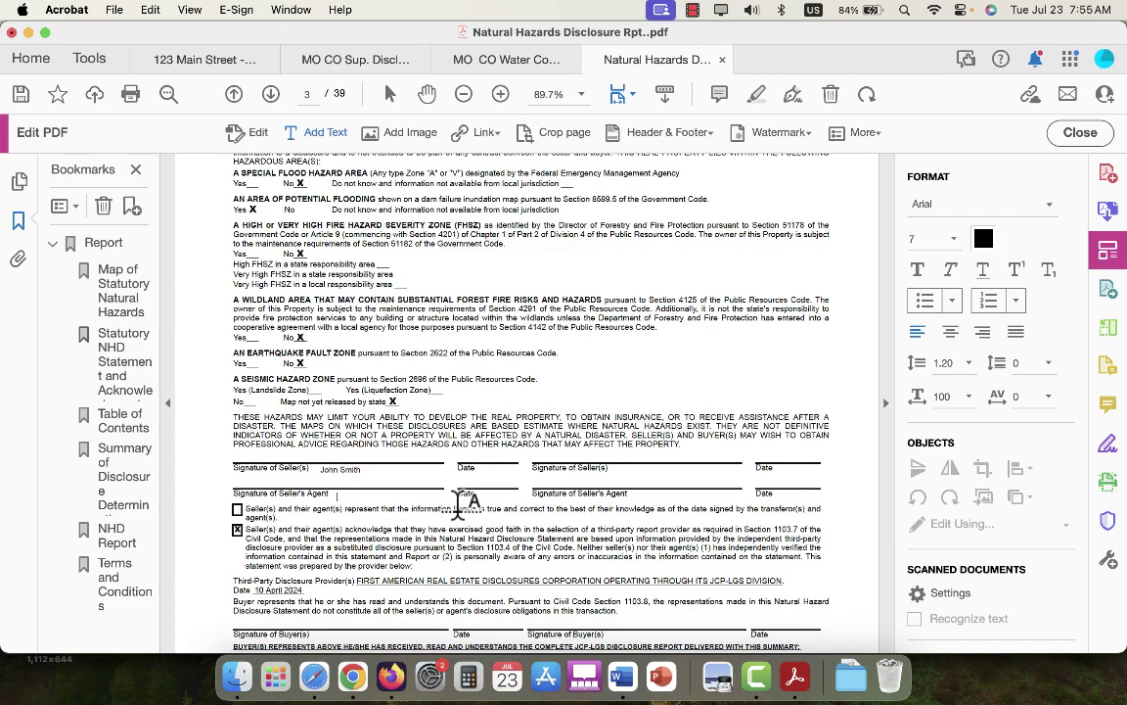
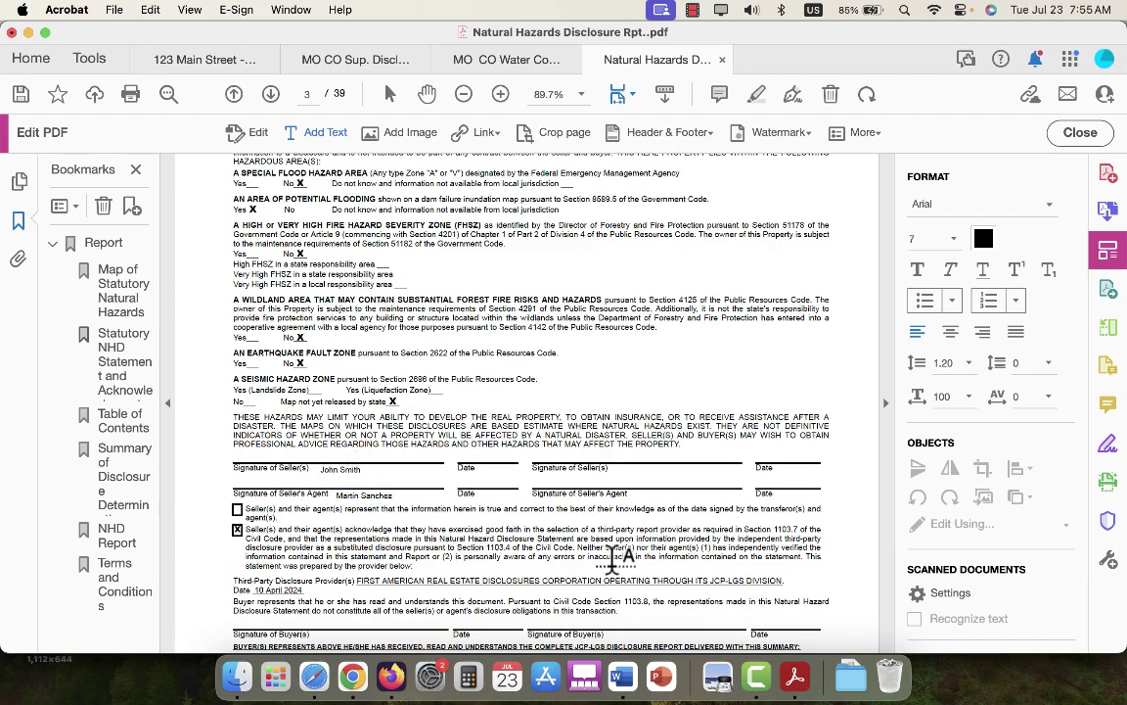
{"action": "scroll", "coordinate": [612, 560], "scroll_direction": "down", "scroll_amount": 10}
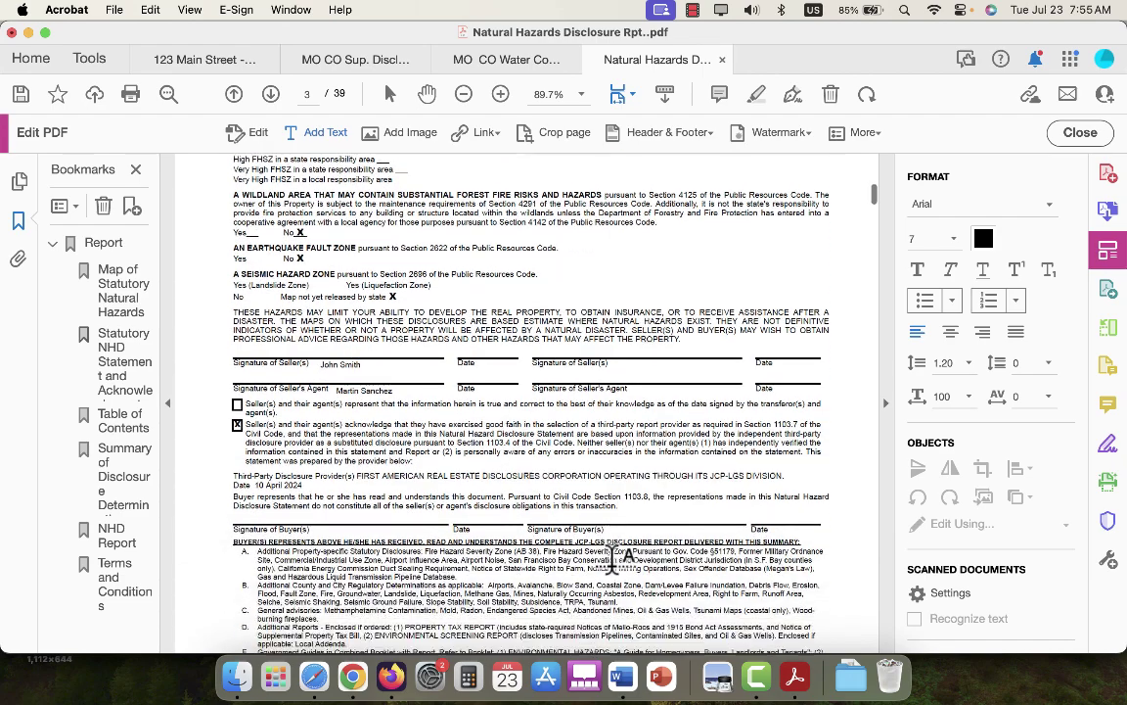
{"action": "scroll", "coordinate": [612, 559], "scroll_direction": "down", "scroll_amount": 15}
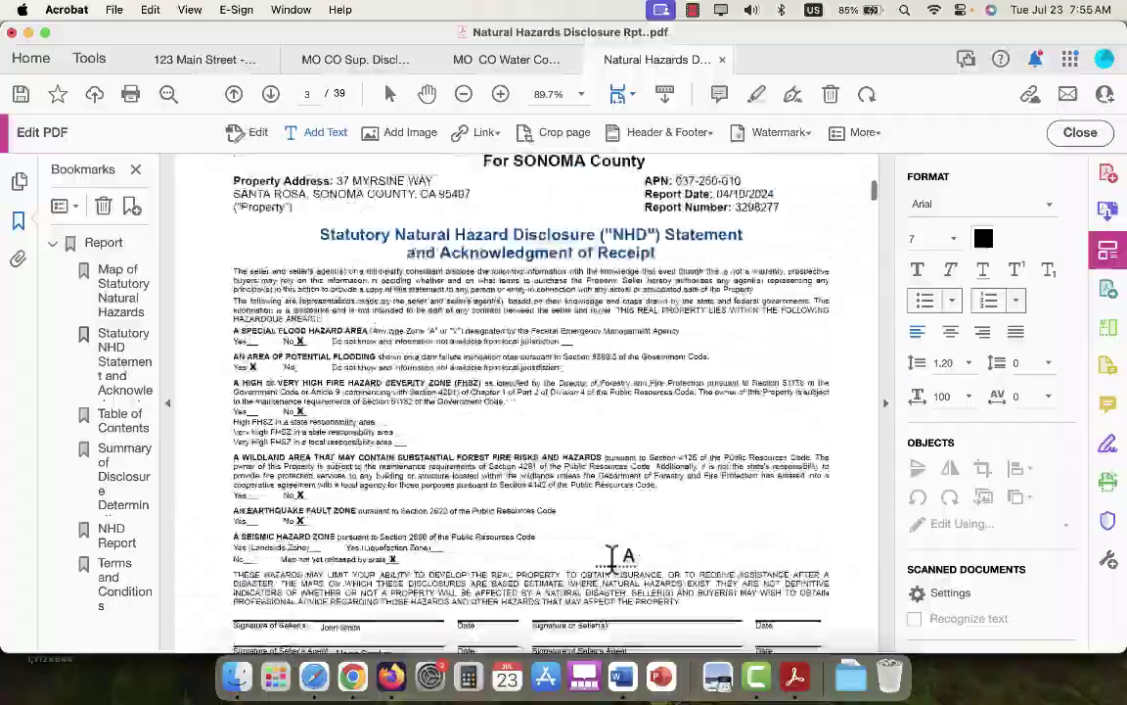
{"action": "scroll", "coordinate": [612, 560], "scroll_direction": "down", "scroll_amount": 20}
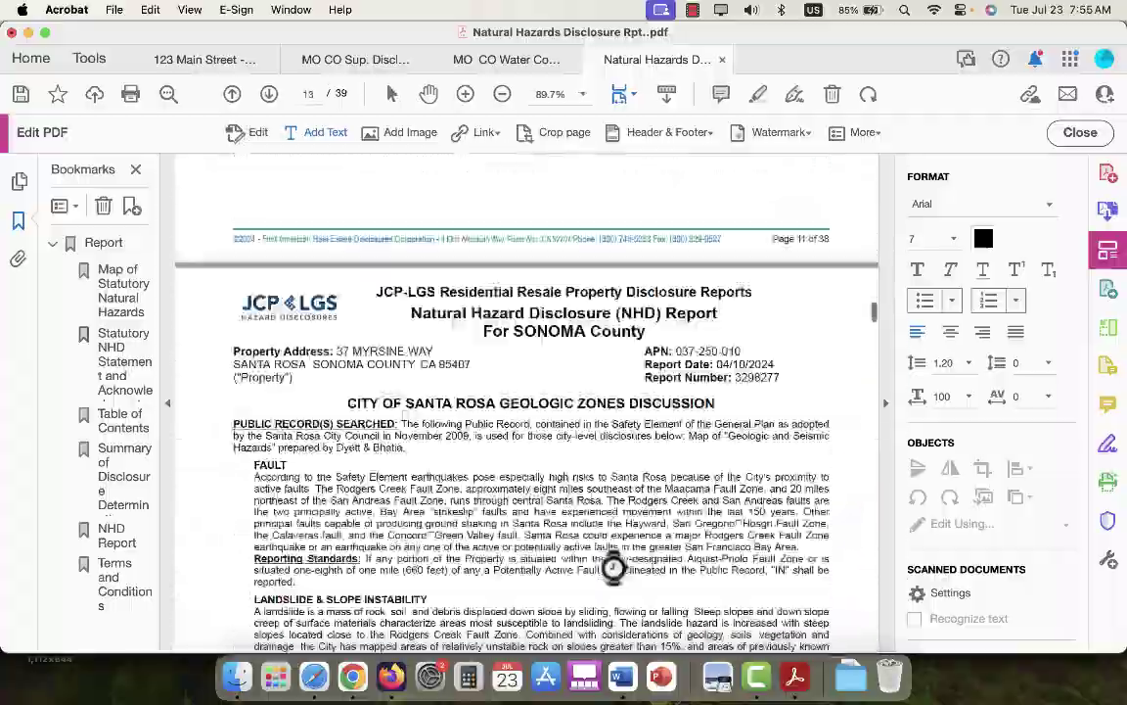
{"action": "scroll", "coordinate": [612, 566], "scroll_direction": "down", "scroll_amount": 20}
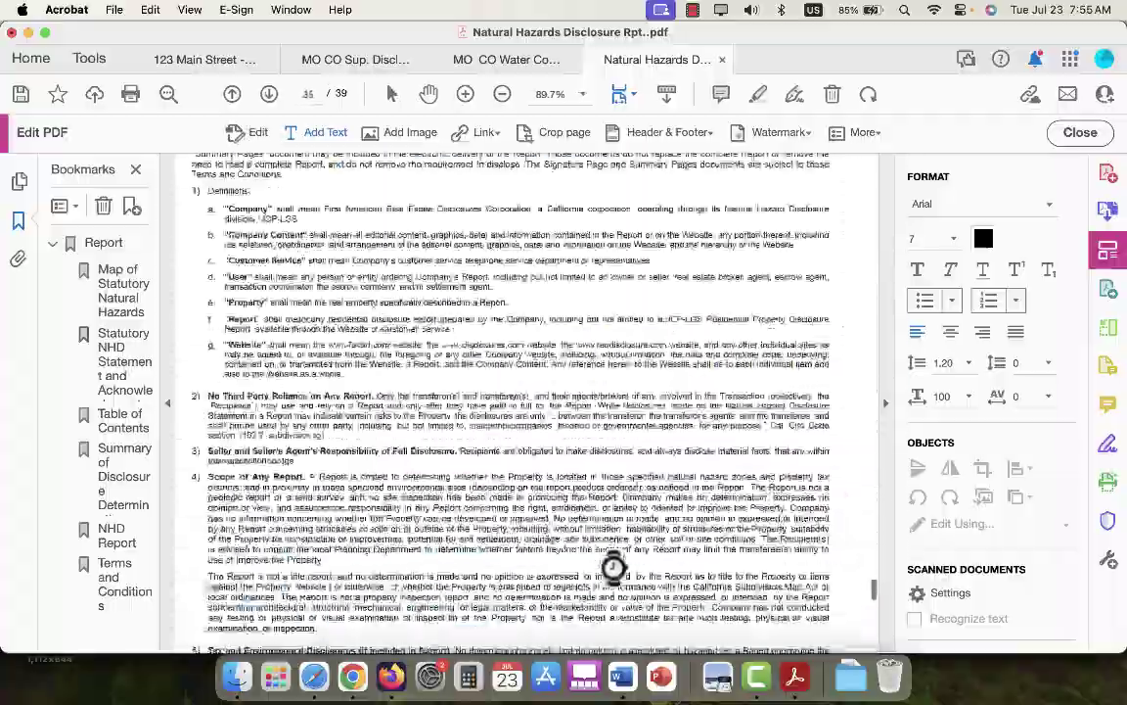
{"action": "scroll", "coordinate": [612, 567], "scroll_direction": "down", "scroll_amount": 10}
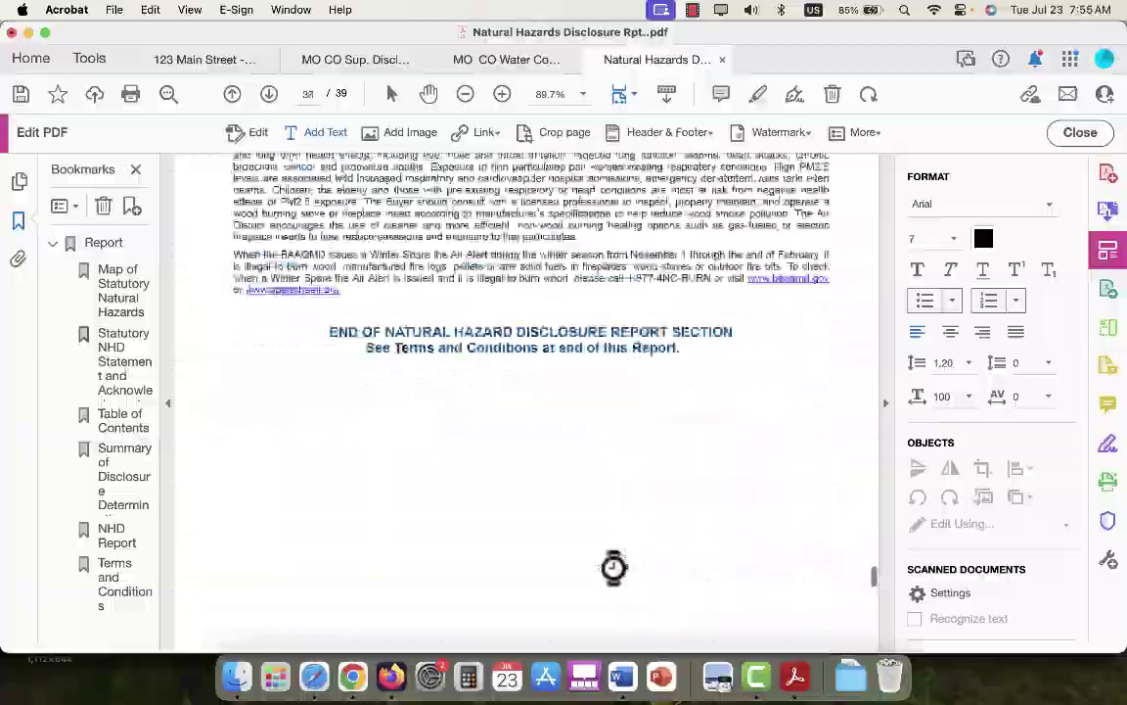
{"action": "scroll", "coordinate": [611, 568], "scroll_direction": "up", "scroll_amount": 20}
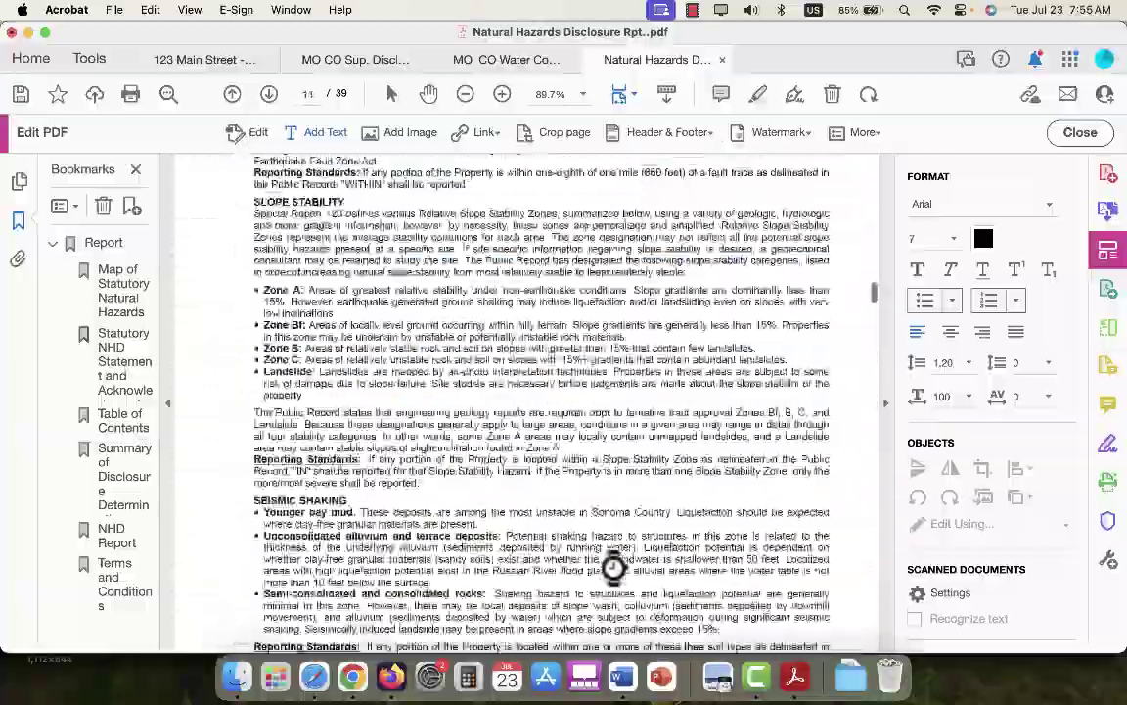
{"action": "scroll", "coordinate": [611, 568], "scroll_direction": "up", "scroll_amount": 15}
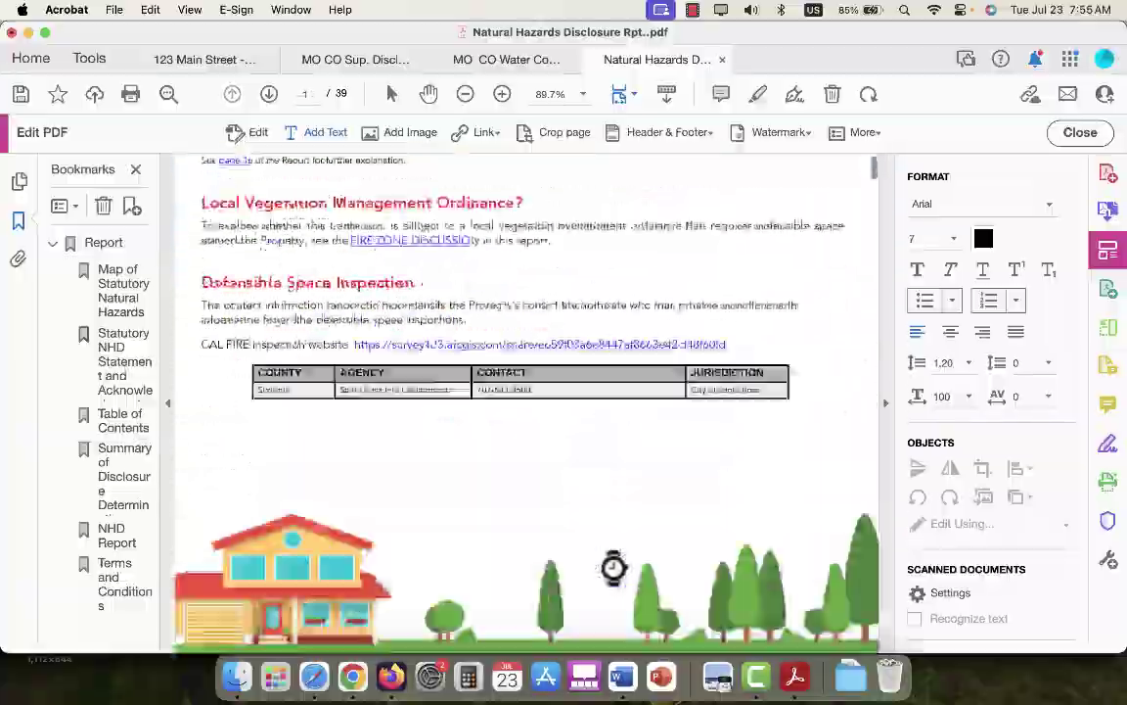
{"action": "scroll", "coordinate": [614, 566], "scroll_direction": "down", "scroll_amount": 10}
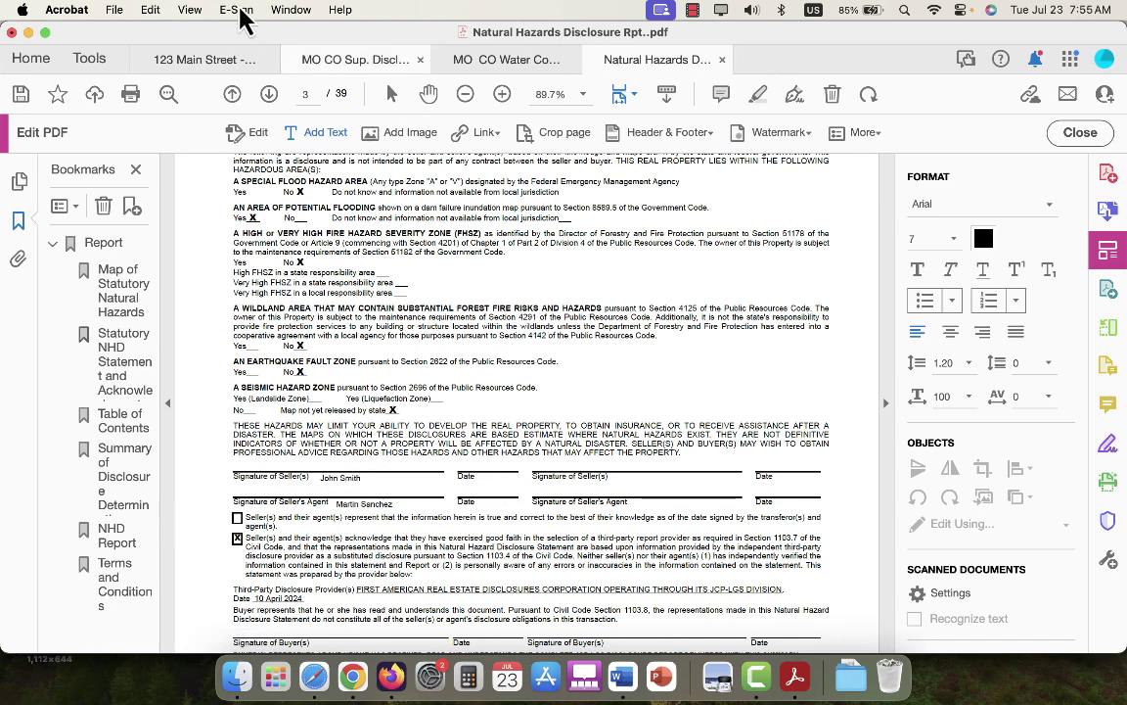
Save the NHD report as a copy in the recent property folder, adding the seller's surname to the file name.
{"action": "left_click", "coordinate": [116, 10]}
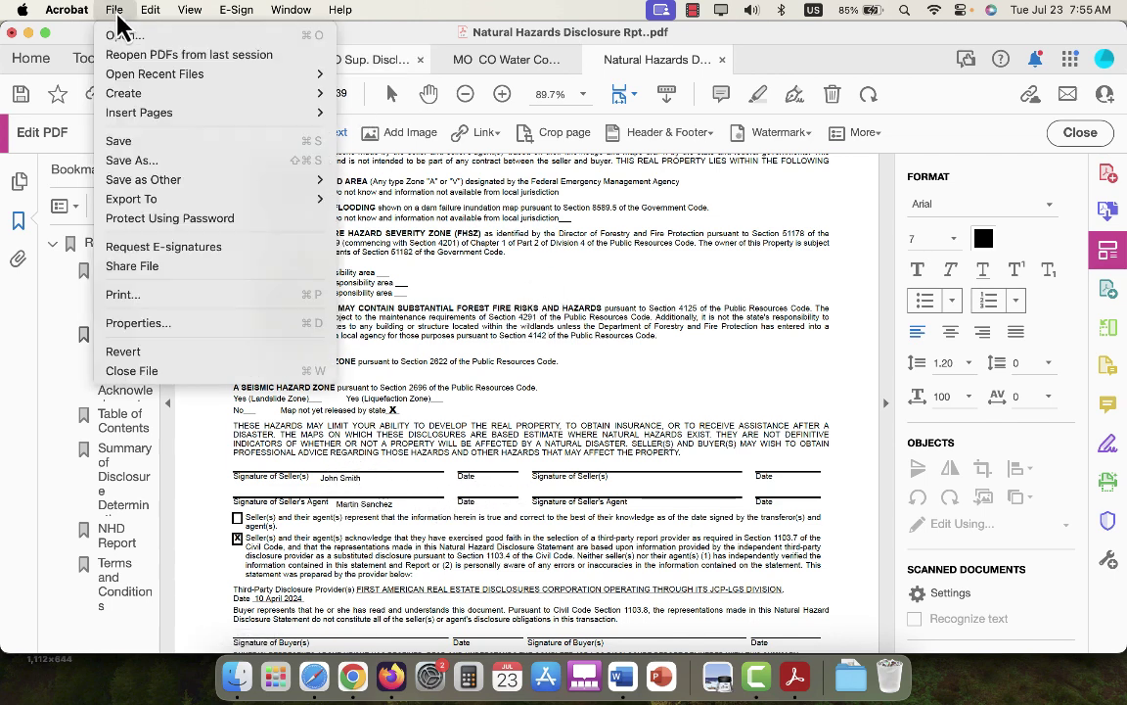
{"action": "left_click", "coordinate": [137, 160]}
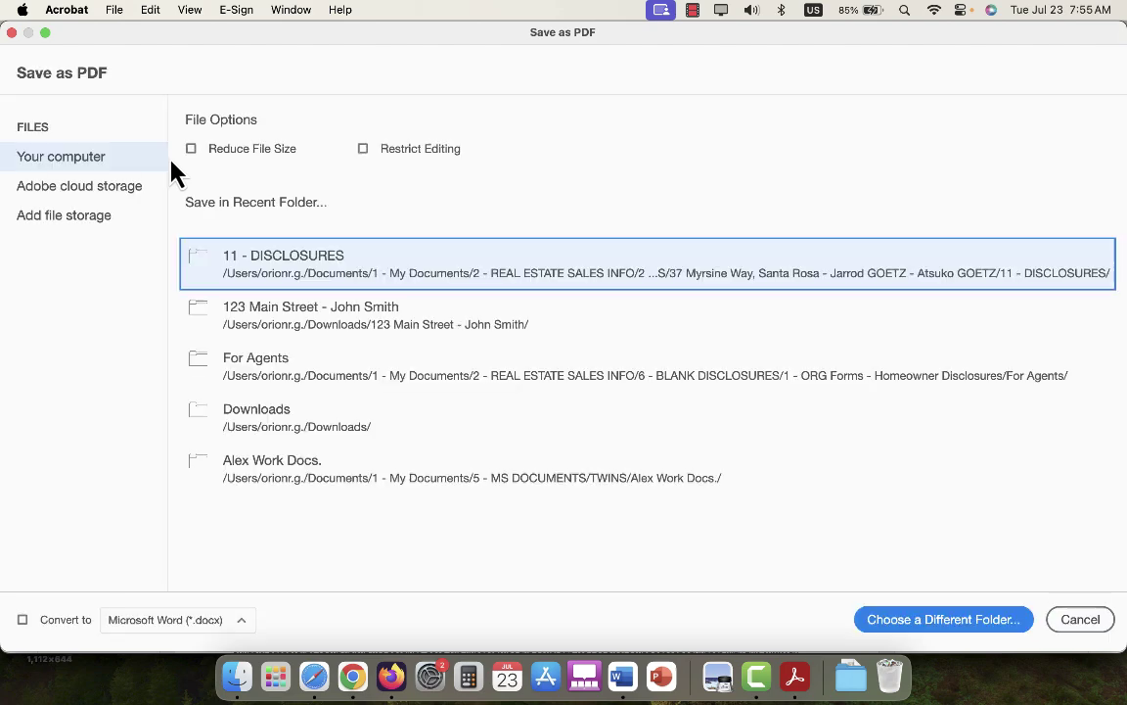
{"action": "left_click", "coordinate": [293, 329]}
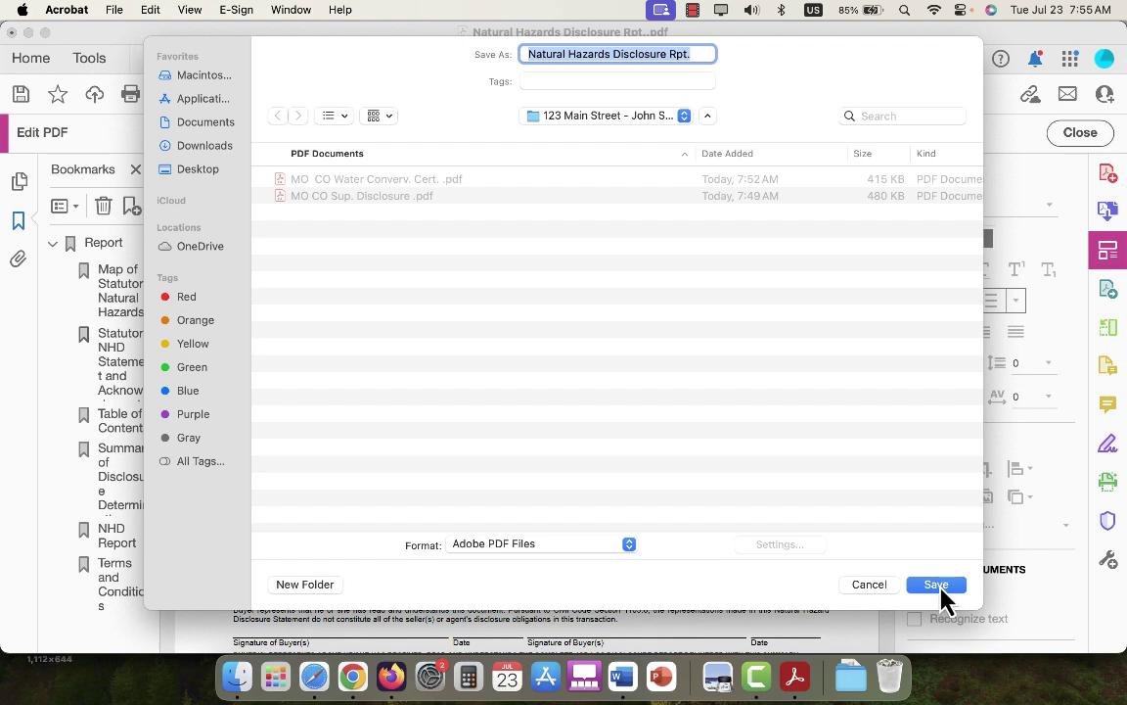
{"action": "left_click", "coordinate": [692, 56]}
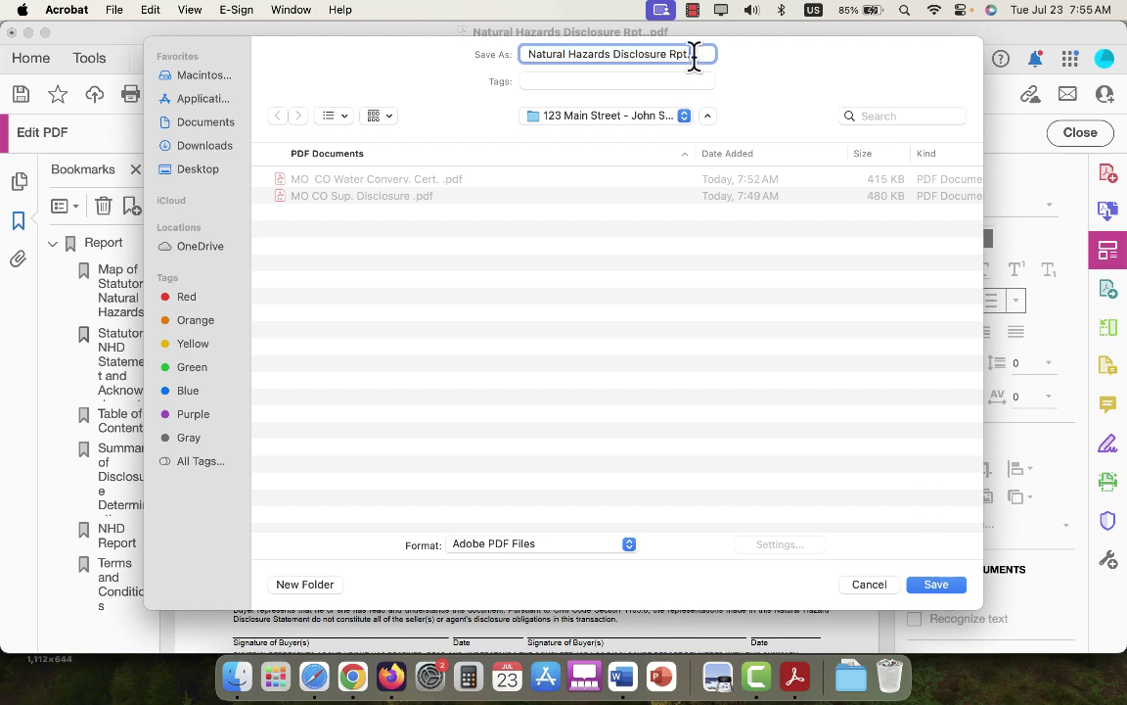
{"action": "type", "text": "- Smith"}
{"action": "key", "text": "Return"}
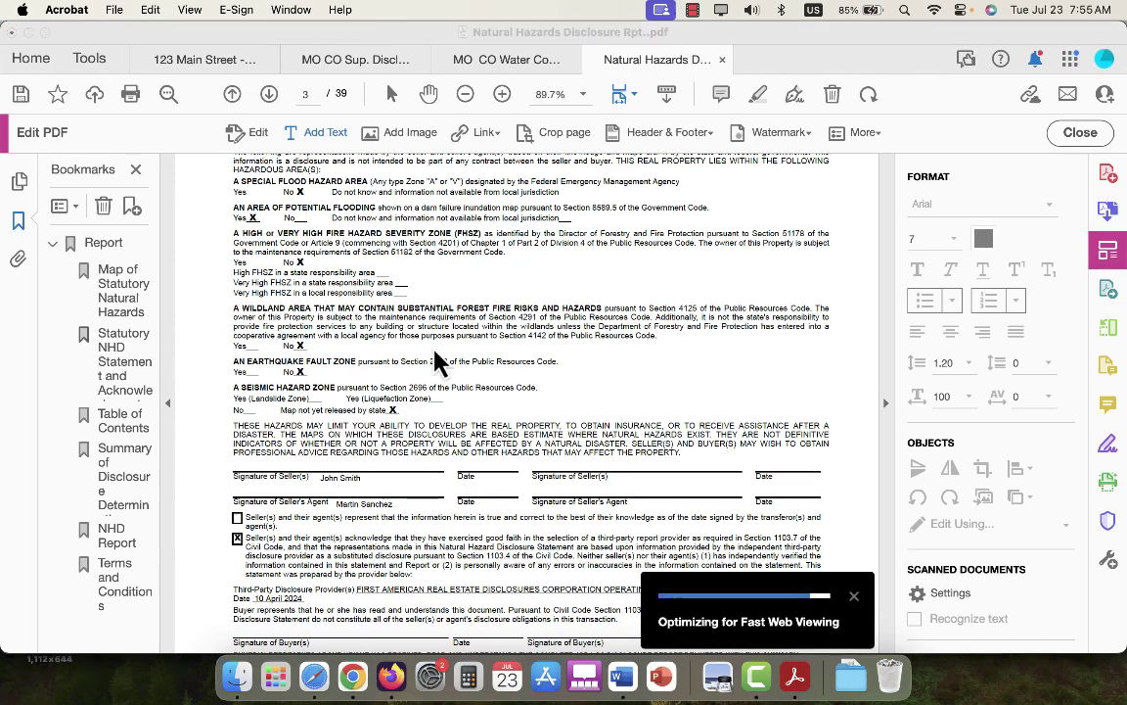
Bring the Word Disclosure Checklist forward and scroll through its table.
{"action": "left_click", "coordinate": [623, 675]}
{"action": "scroll", "coordinate": [438, 323], "scroll_direction": "down", "scroll_amount": 5}
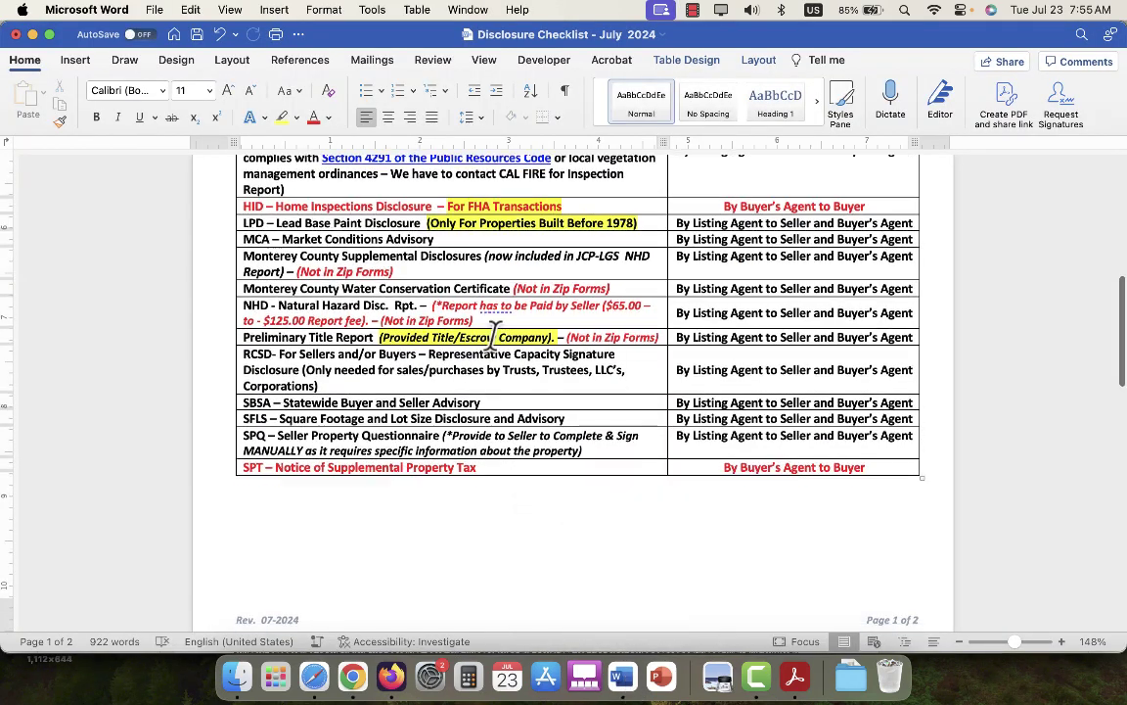
{"action": "scroll", "coordinate": [543, 352], "scroll_direction": "up", "scroll_amount": 1}
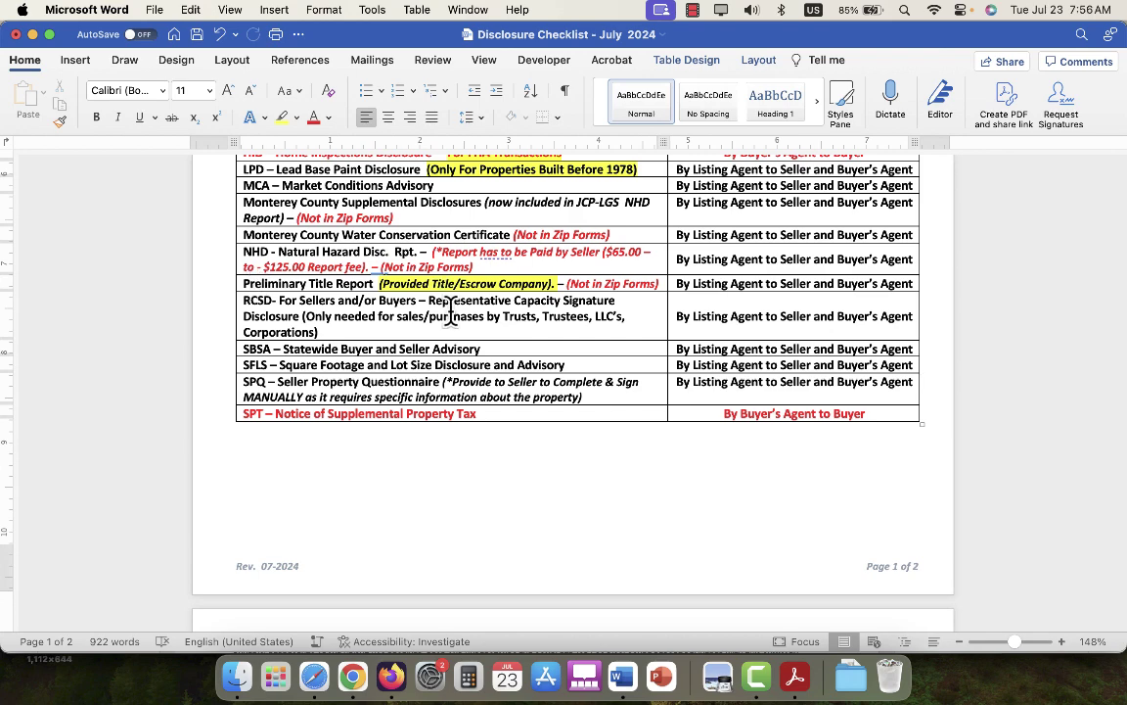
Switch to the Gmail window in Chrome showing the message with the 'SPQ & Real Estat…' PDF attachment.
{"action": "mouse_move", "coordinate": [355, 678]}
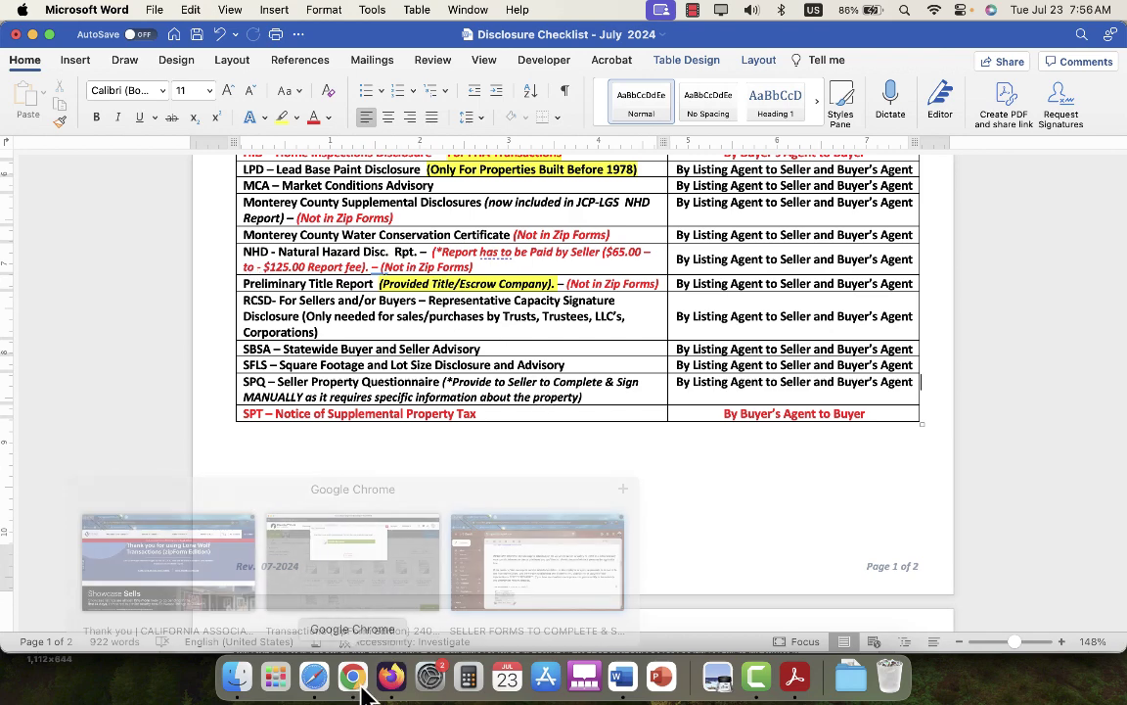
{"action": "left_click", "coordinate": [541, 607]}
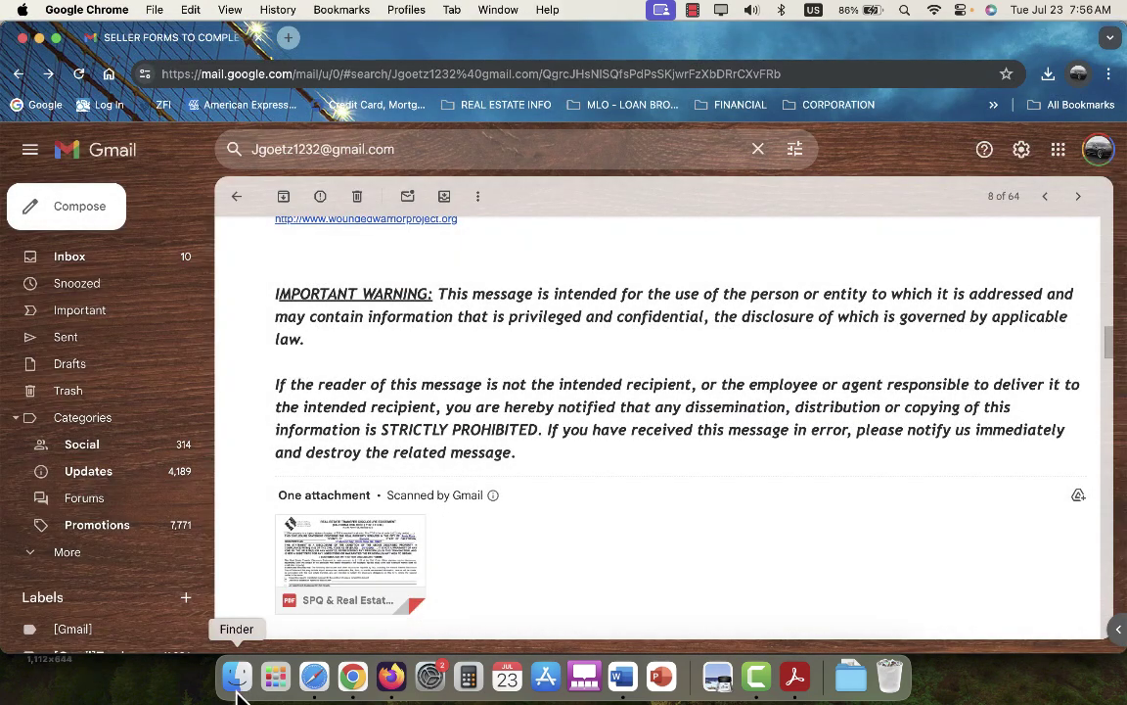
{"action": "mouse_move", "coordinate": [237, 675]}
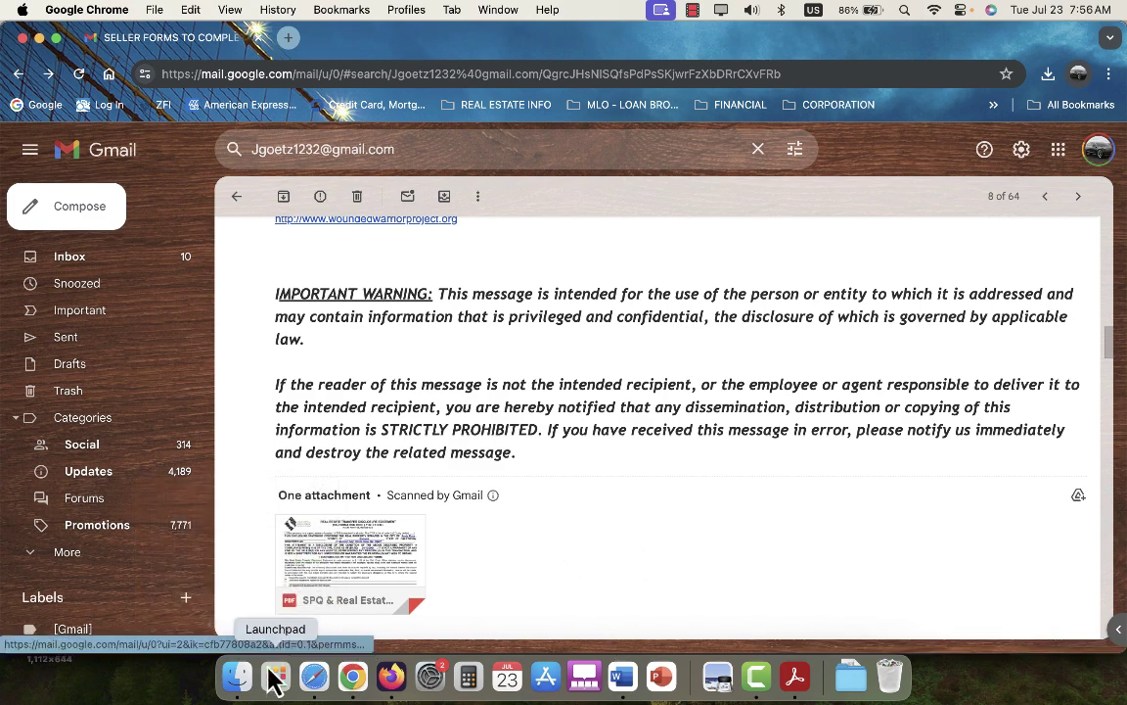
From 11 - DISCLOSURES, go up to the property folder, enter 9 - TITLE & ESCROW DOCS. and open PRELIM-LINKED-LIVELOOK-Merged.pdf.
{"action": "left_click", "coordinate": [238, 678]}
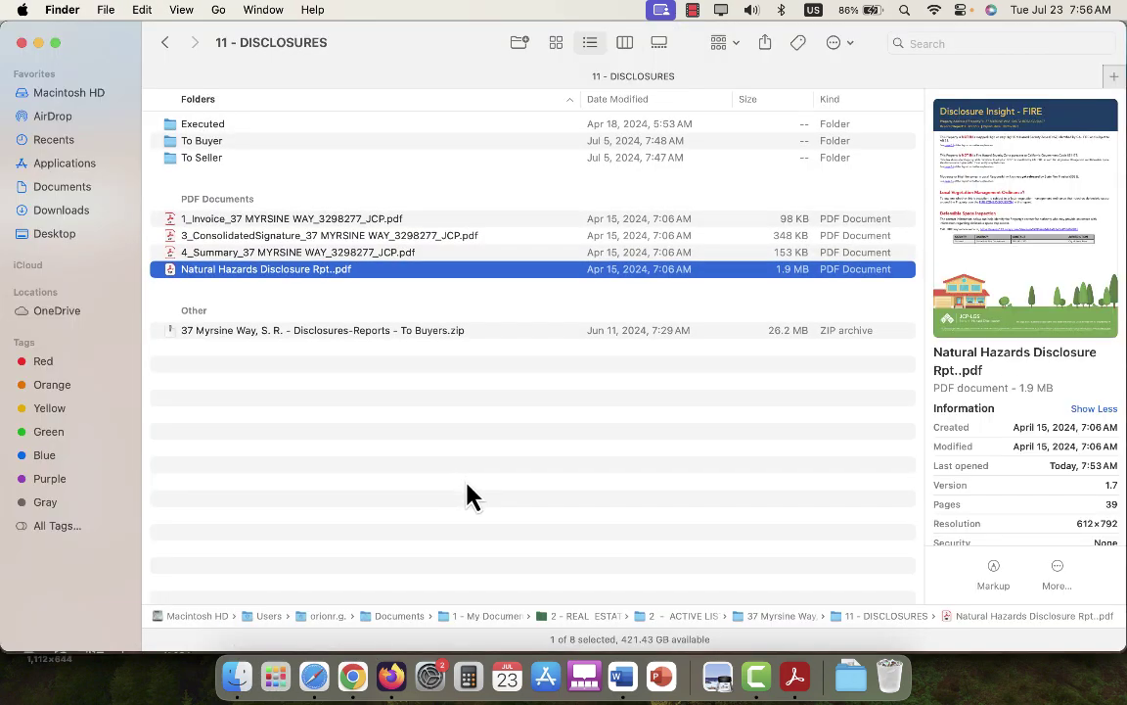
{"action": "left_click", "coordinate": [167, 43]}
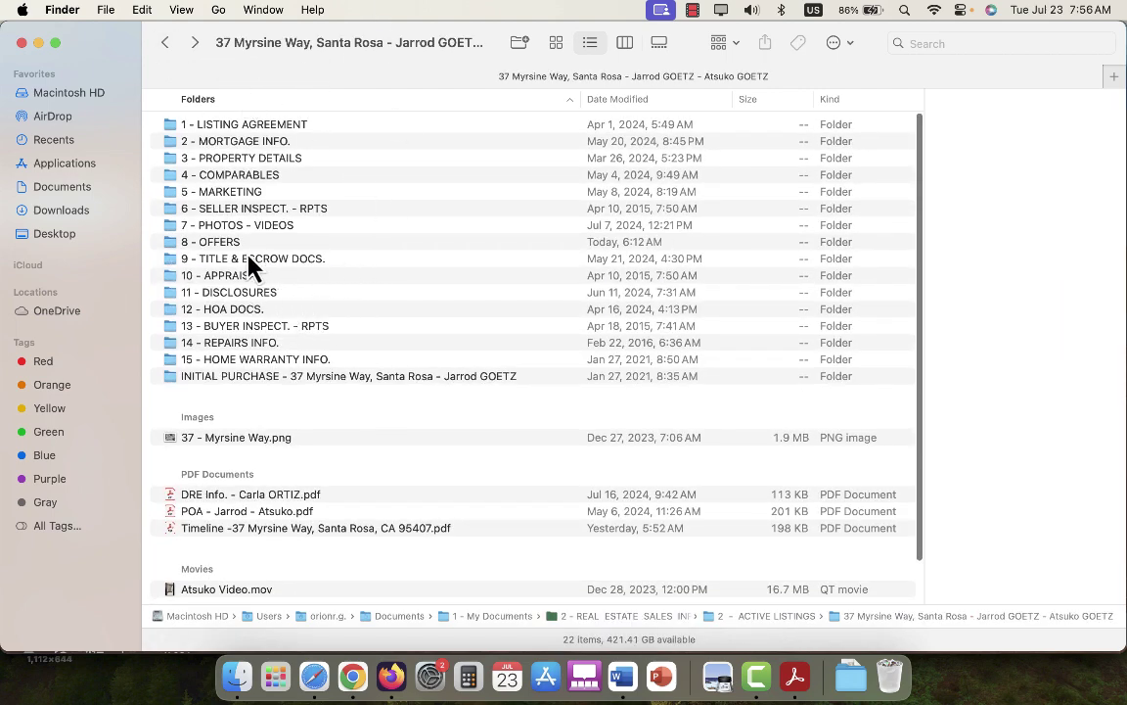
{"action": "double_click", "coordinate": [410, 265]}
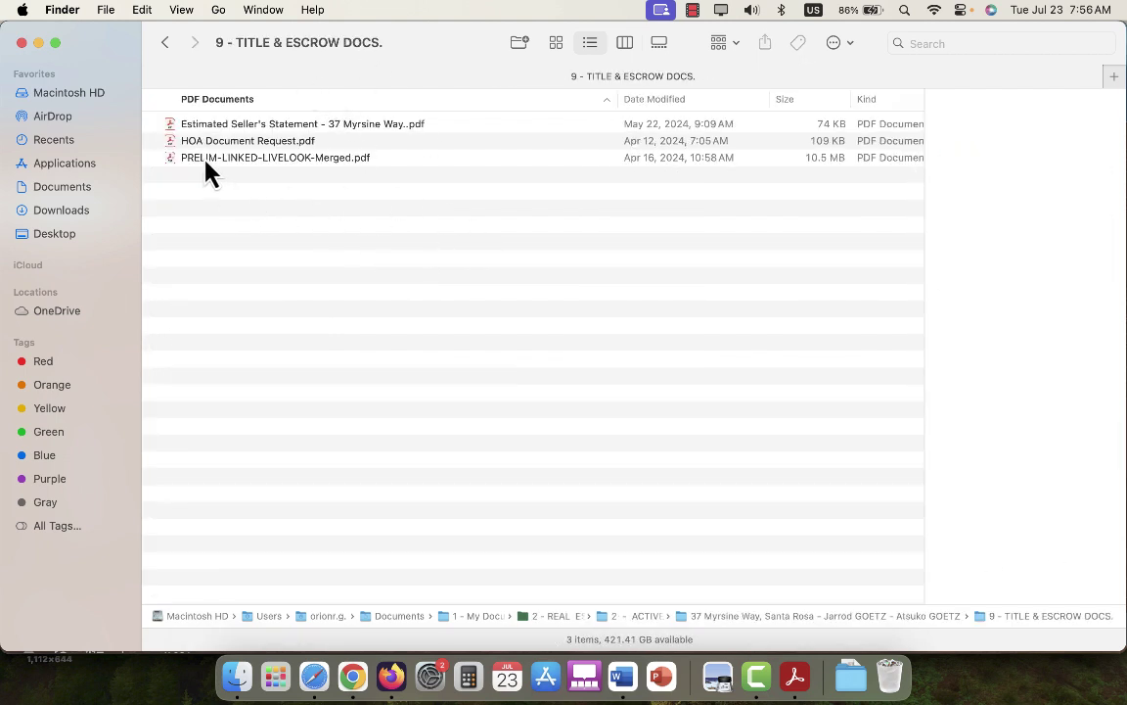
{"action": "left_click", "coordinate": [465, 156]}
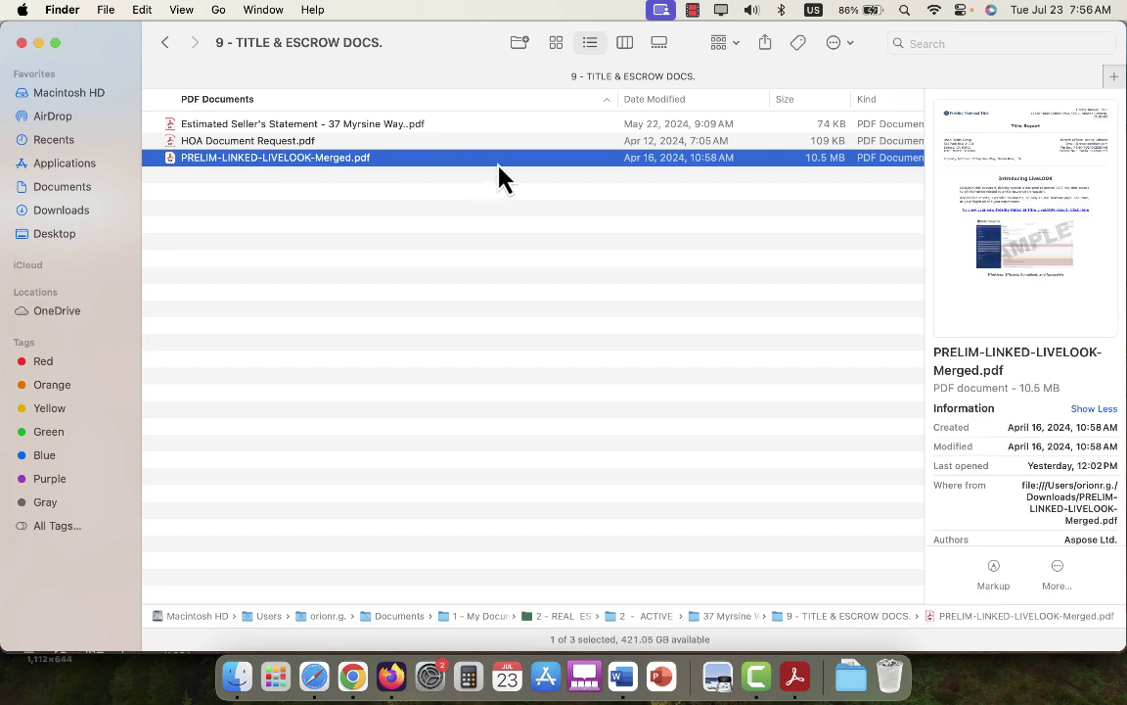
{"action": "double_click", "coordinate": [498, 164]}
Zoom the title report to 75%, scroll through its preliminary report pages, and show Acrobat's full tools list.
{"action": "scroll", "coordinate": [640, 267], "scroll_direction": "down", "scroll_amount": 5}
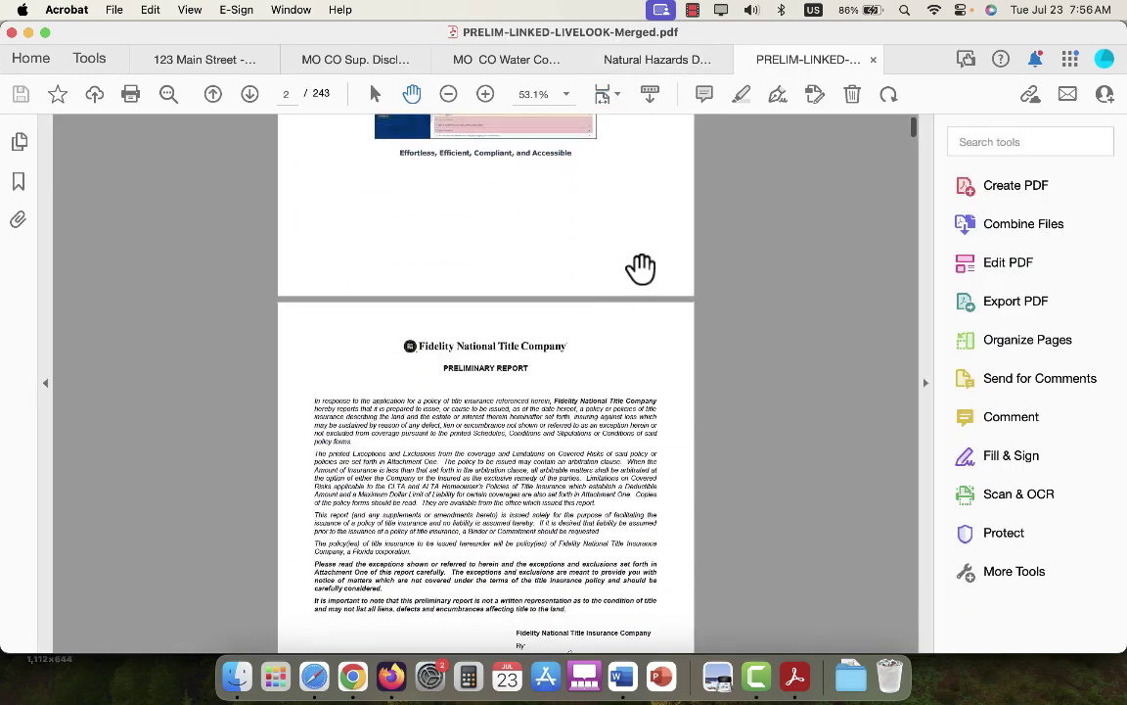
{"action": "scroll", "coordinate": [641, 266], "scroll_direction": "up", "scroll_amount": 5}
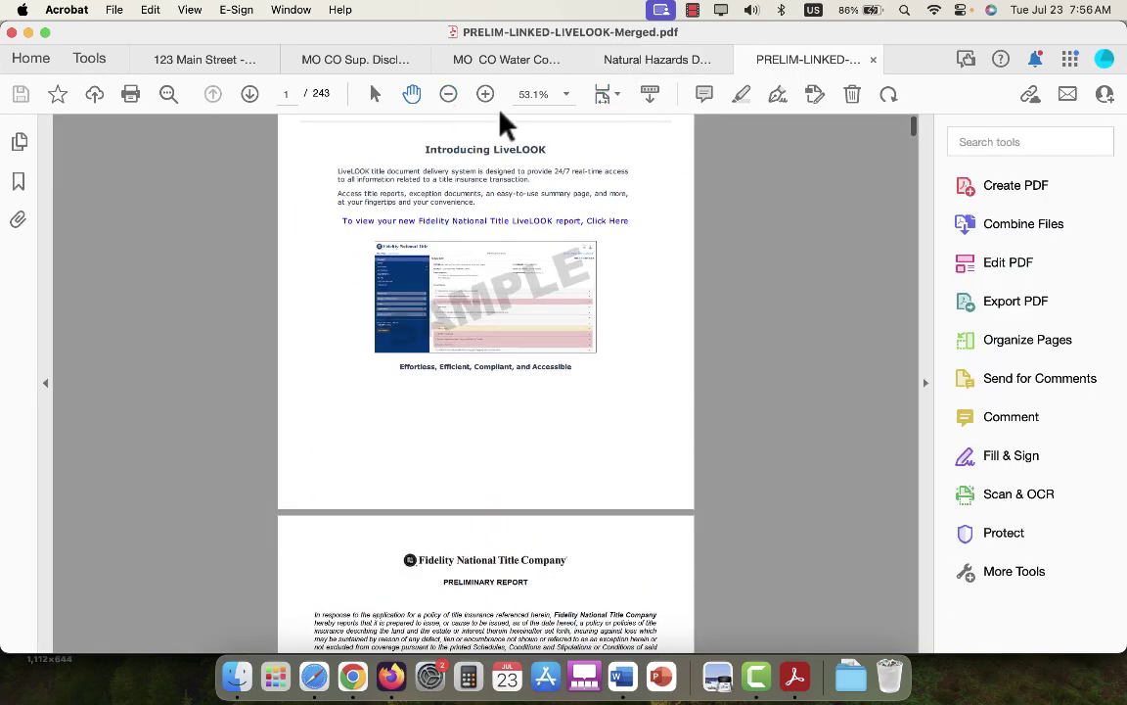
{"action": "left_click", "coordinate": [485, 96]}
{"action": "left_click", "coordinate": [486, 96]}
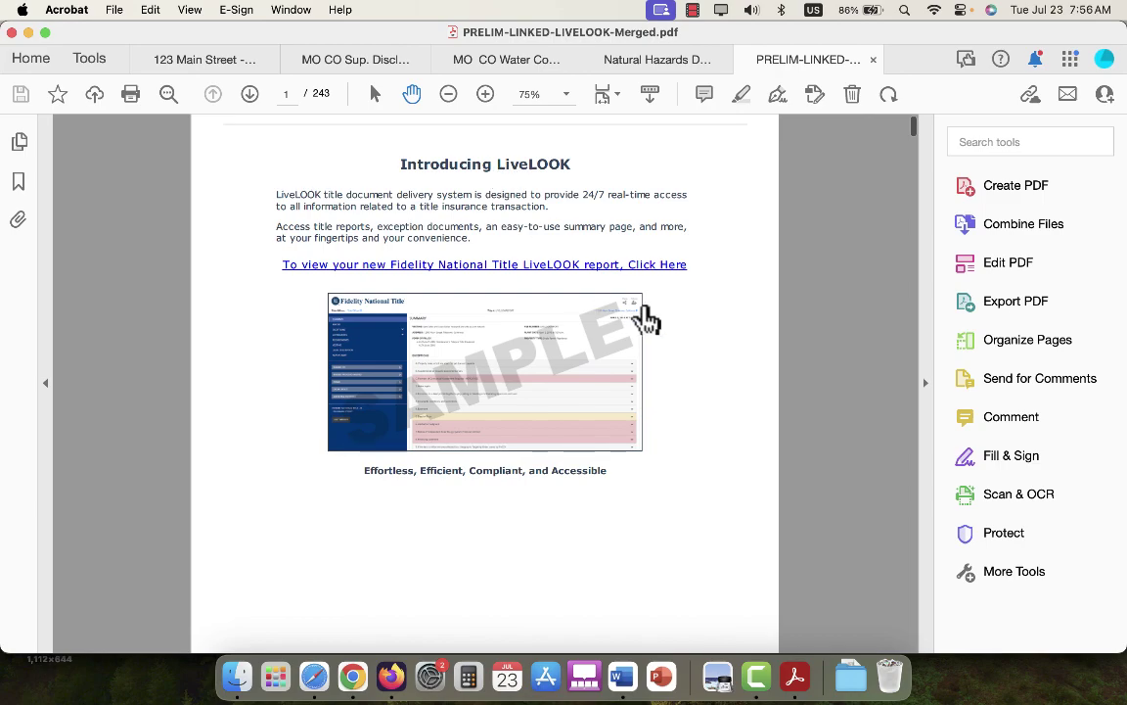
{"action": "scroll", "coordinate": [646, 319], "scroll_direction": "down", "scroll_amount": 12}
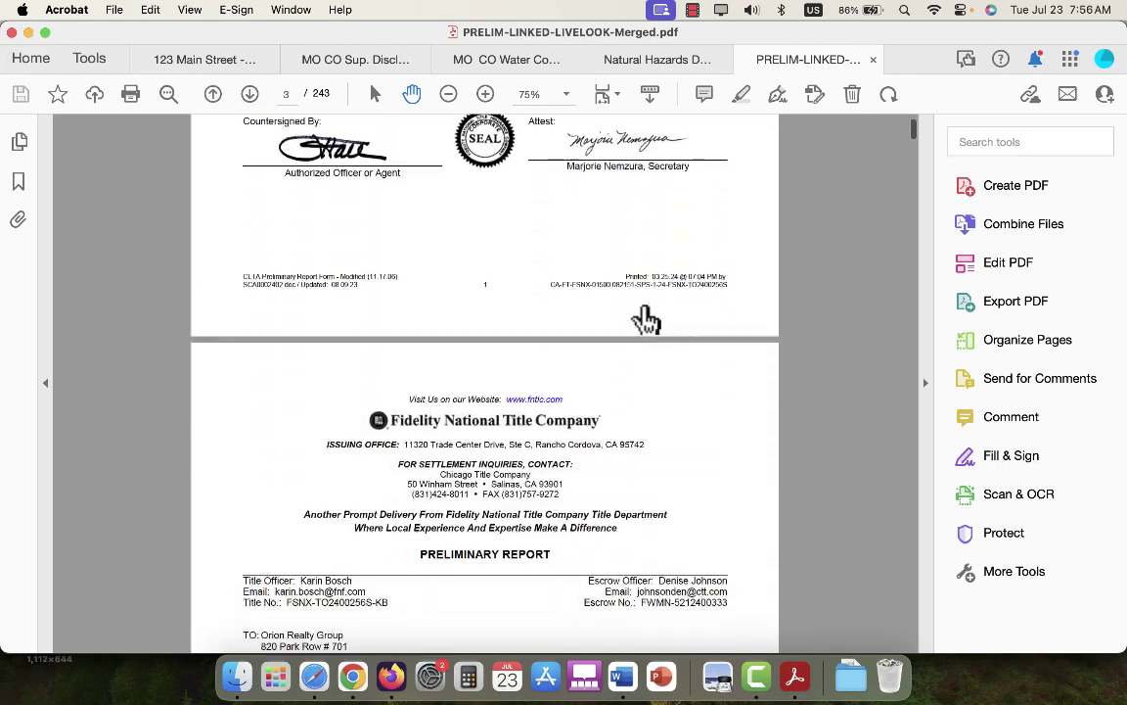
{"action": "scroll", "coordinate": [646, 319], "scroll_direction": "down", "scroll_amount": 10}
{"action": "scroll", "coordinate": [641, 304], "scroll_direction": "up", "scroll_amount": 5}
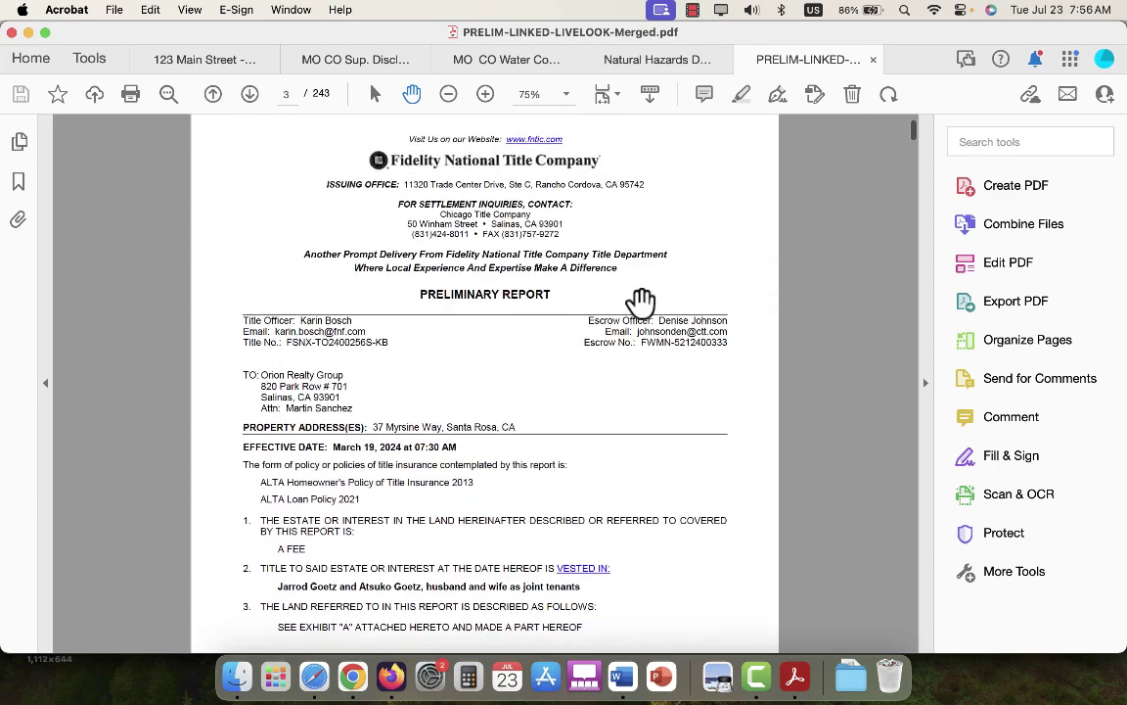
{"action": "scroll", "coordinate": [501, 309], "scroll_direction": "up", "scroll_amount": 8}
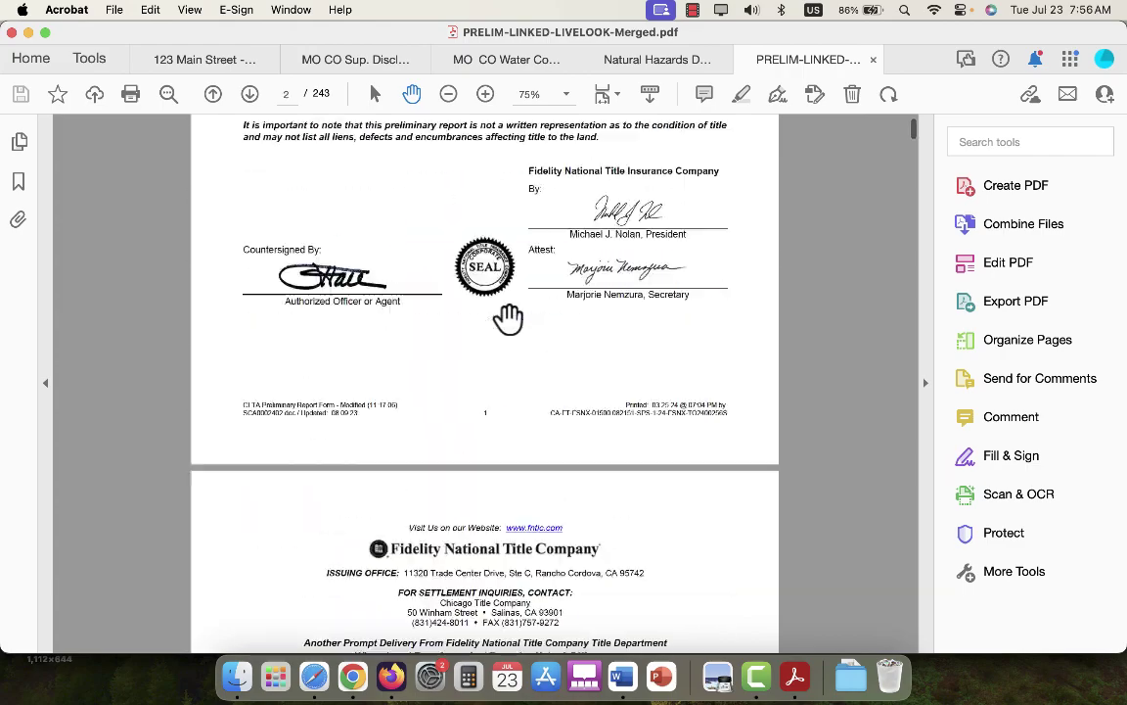
{"action": "scroll", "coordinate": [505, 313], "scroll_direction": "down", "scroll_amount": 5}
{"action": "scroll", "coordinate": [507, 314], "scroll_direction": "down", "scroll_amount": 10}
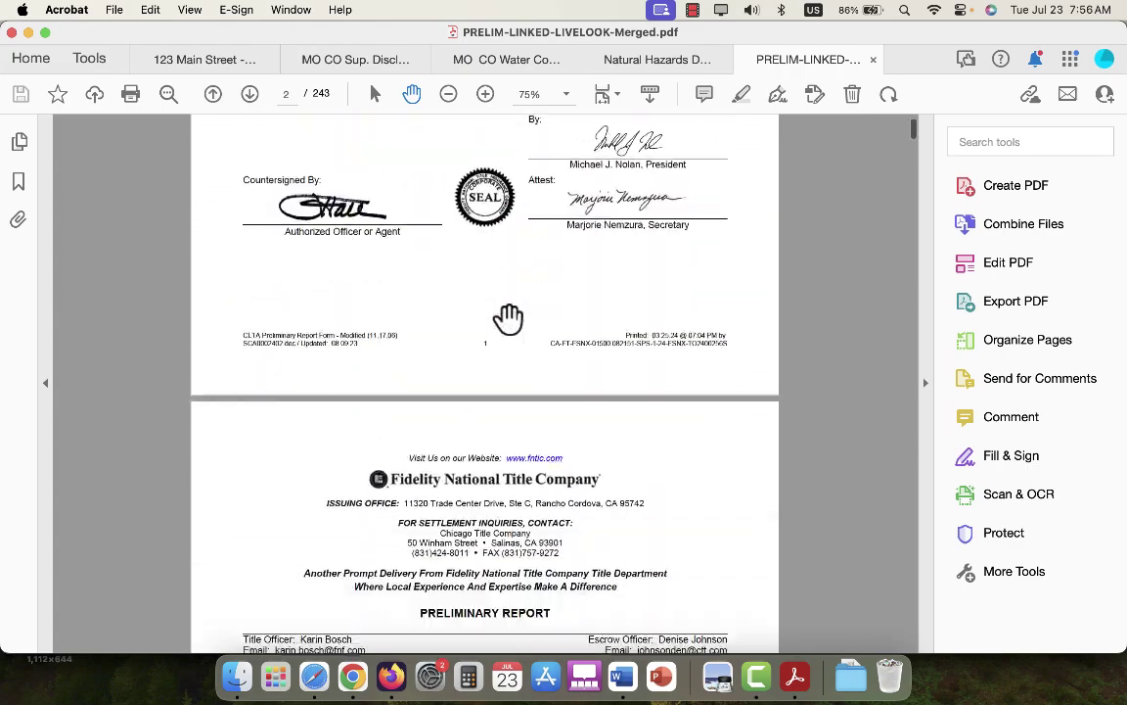
{"action": "scroll", "coordinate": [509, 293], "scroll_direction": "up", "scroll_amount": 3}
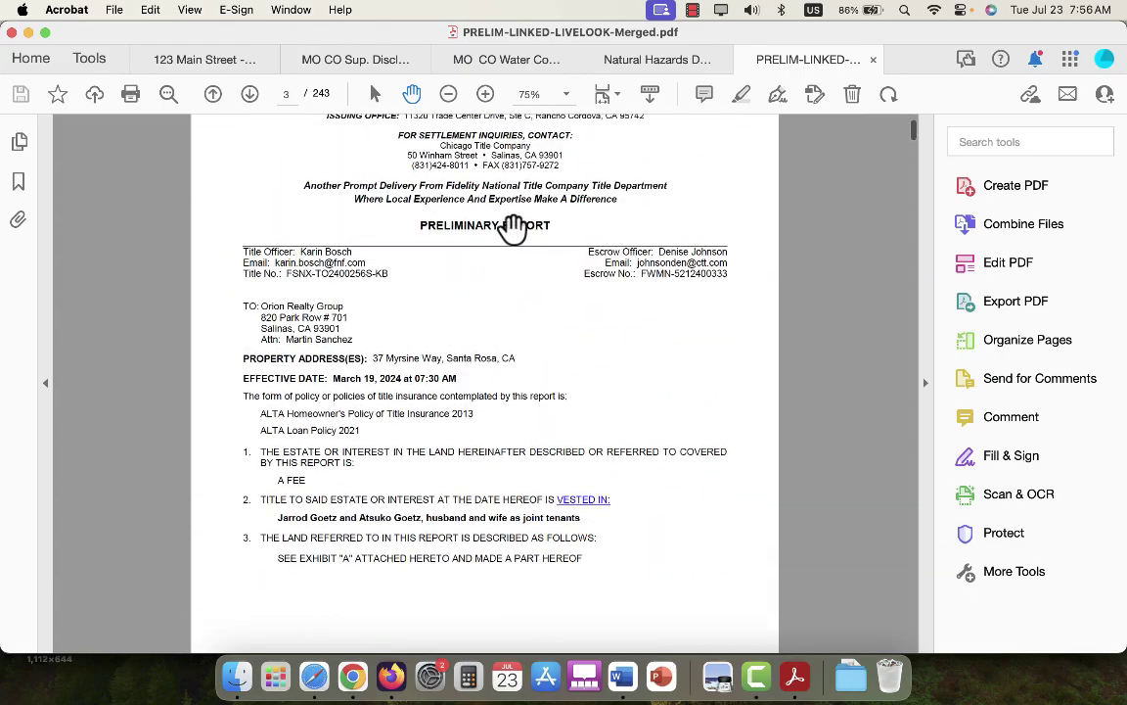
{"action": "scroll", "coordinate": [362, 316], "scroll_direction": "down", "scroll_amount": 3}
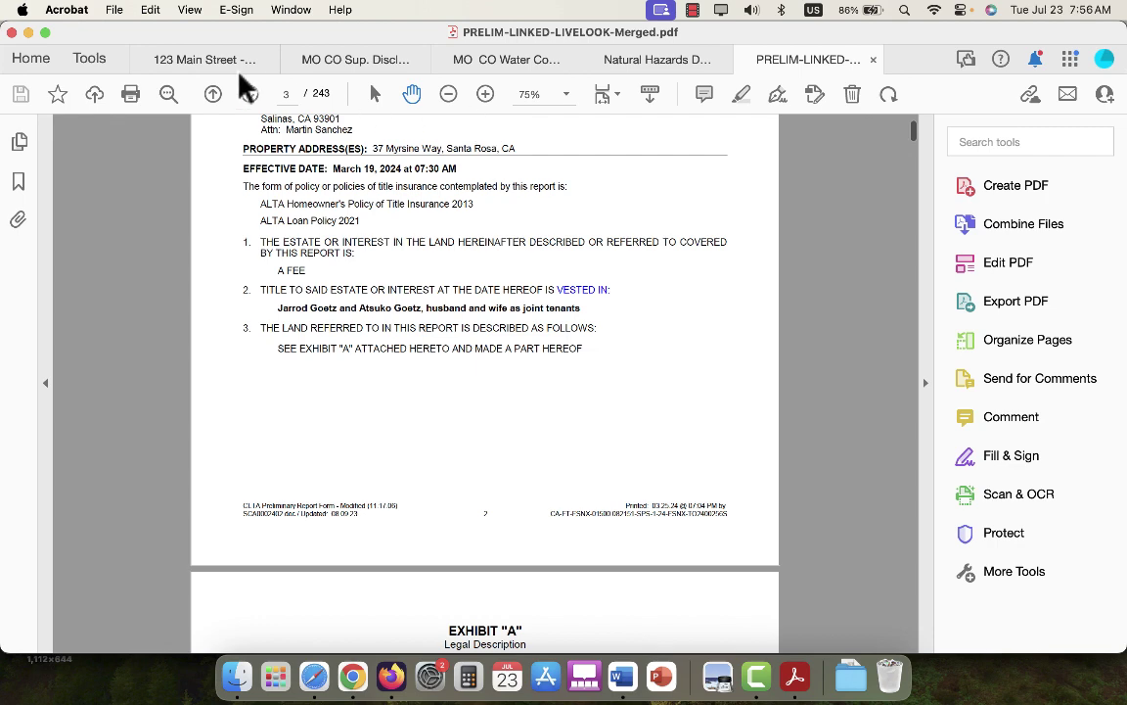
{"action": "left_click", "coordinate": [86, 57]}
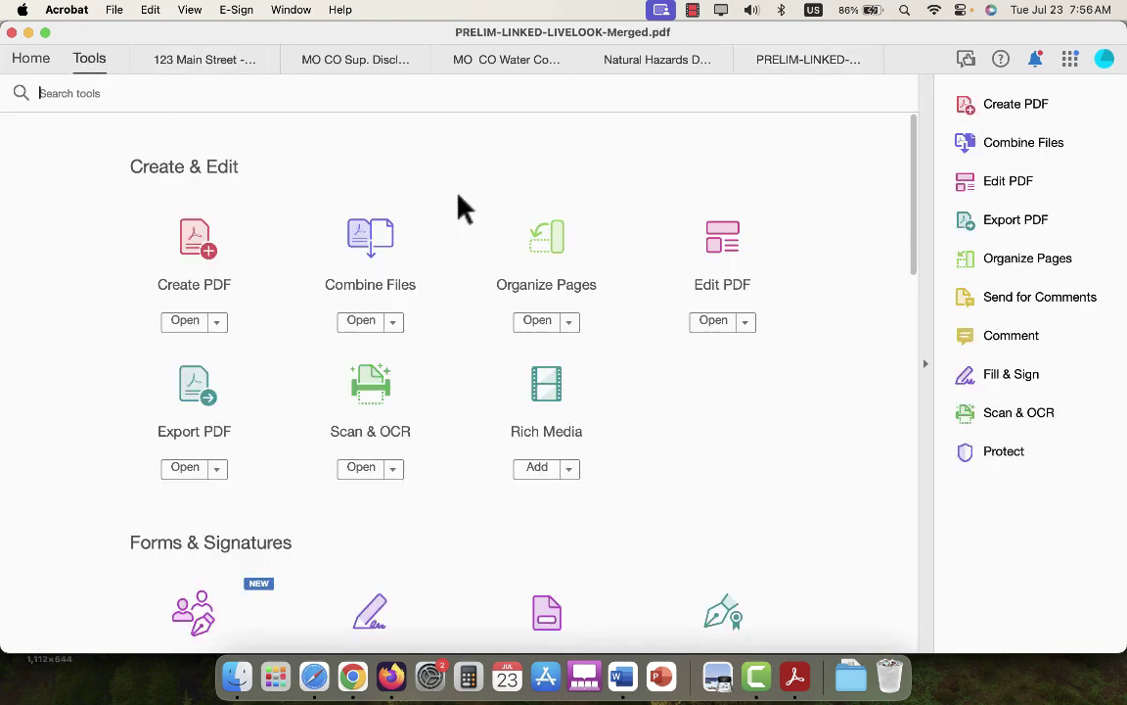
Add a text box below item 3 reading 'Seller: ______________________________', replacing the misspelled text.
{"action": "left_click", "coordinate": [724, 240]}
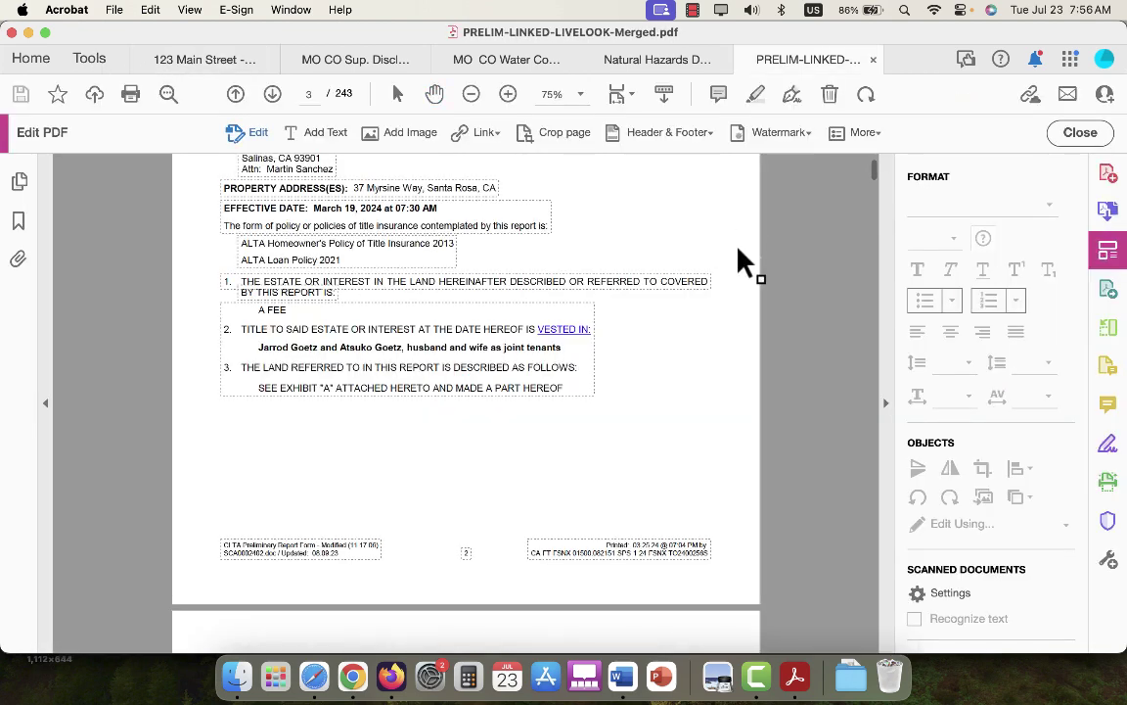
{"action": "left_click", "coordinate": [331, 137]}
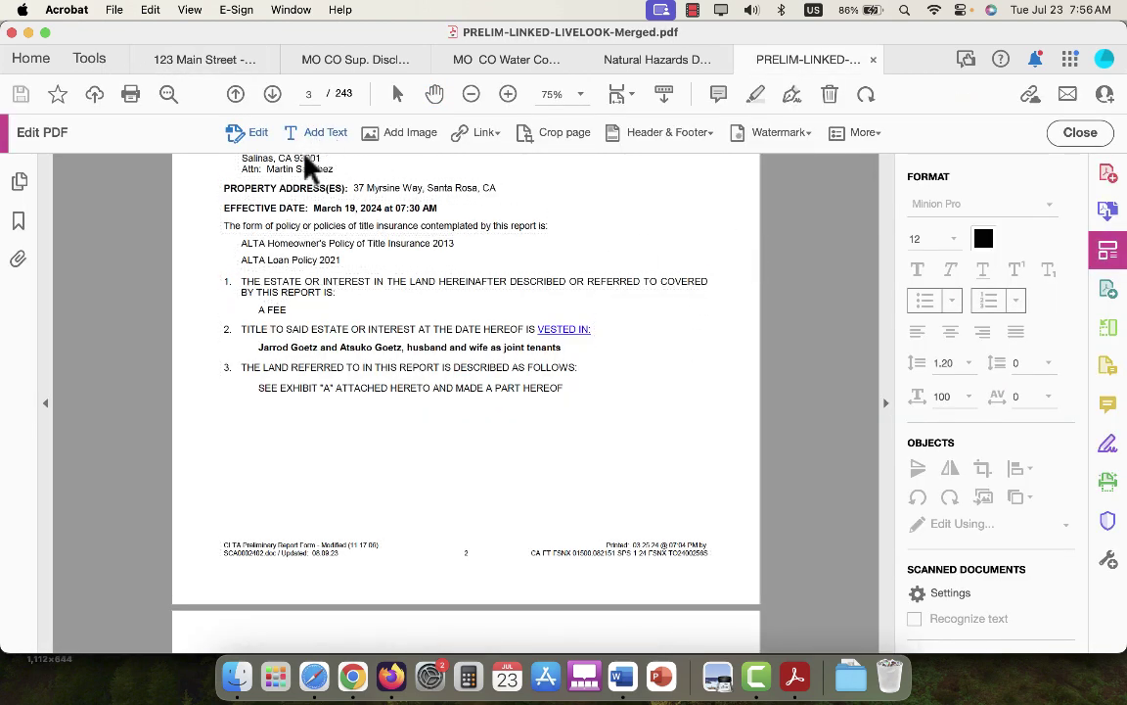
{"action": "left_click", "coordinate": [225, 475]}
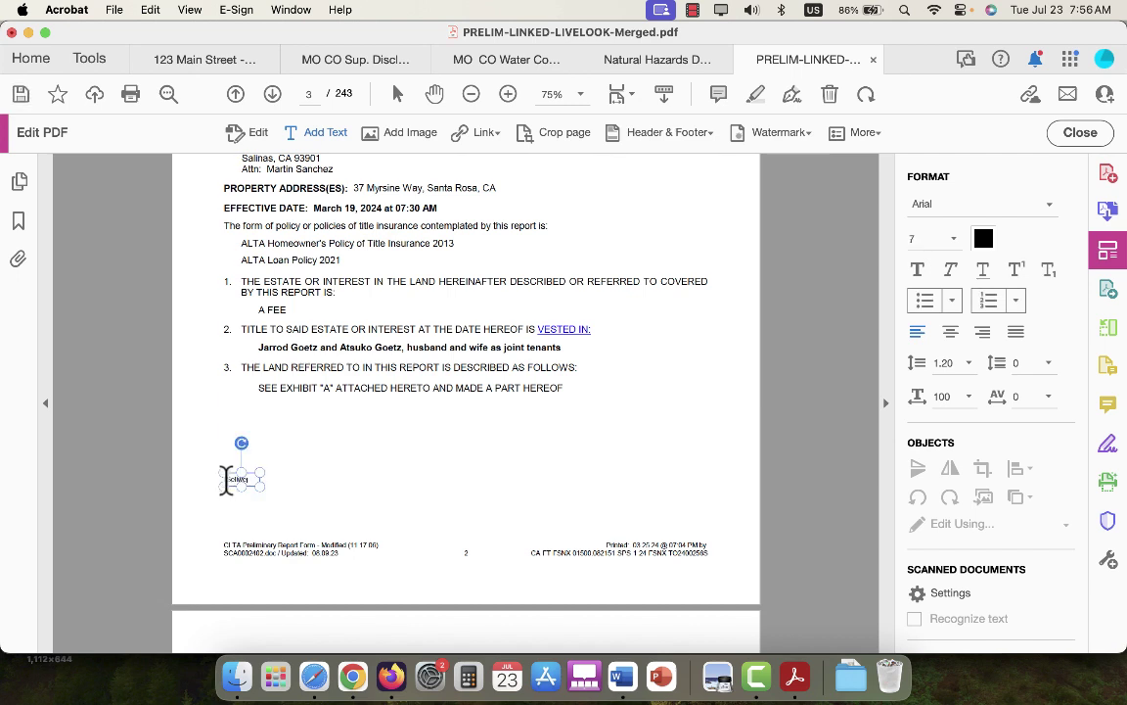
{"action": "left_click", "coordinate": [508, 93]}
{"action": "scroll", "coordinate": [441, 251], "scroll_direction": "down", "scroll_amount": 3}
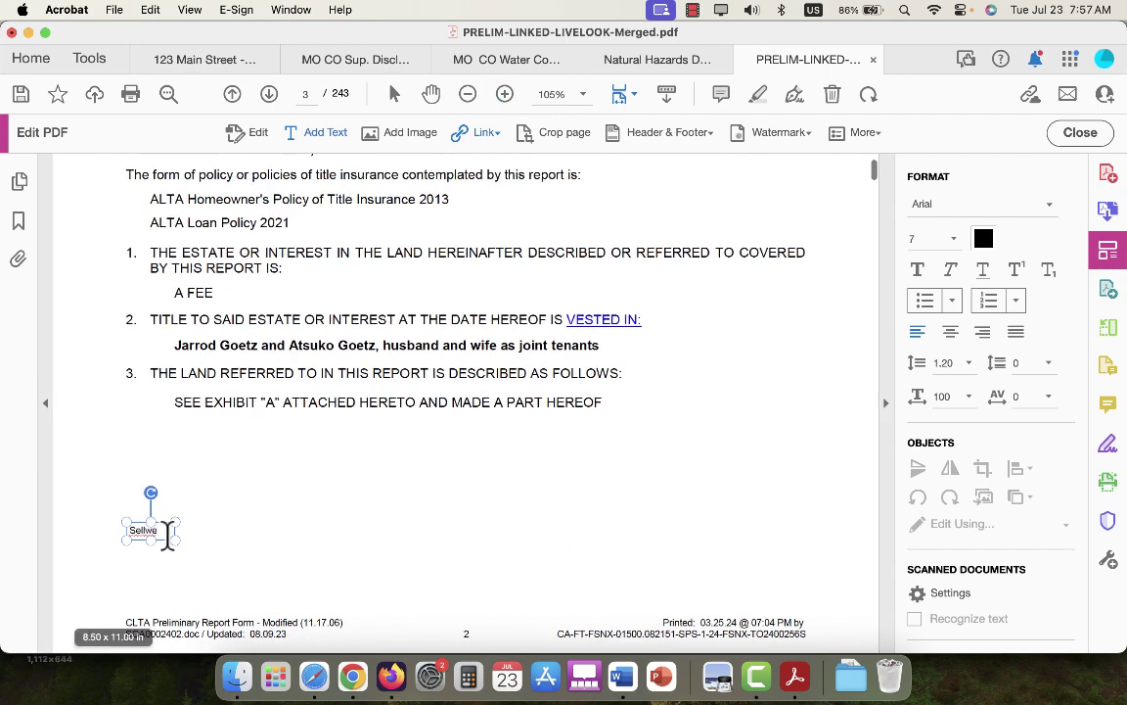
{"action": "left_click_drag", "start_coordinate": [168, 530], "coordinate": [123, 525]}
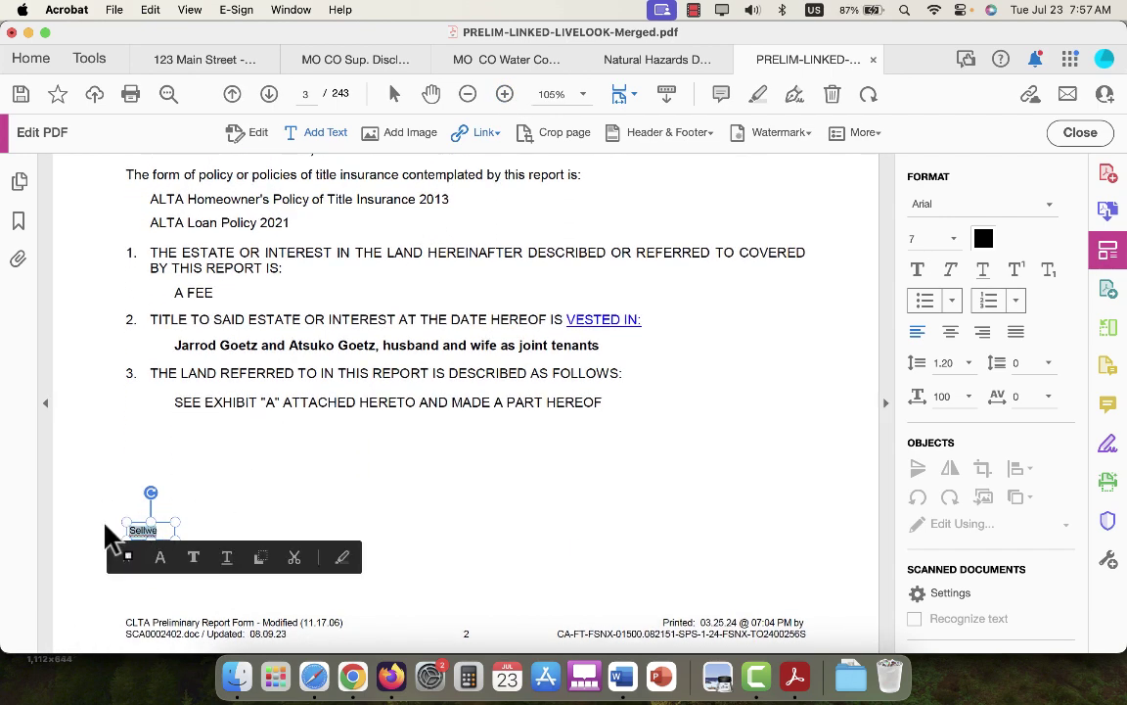
{"action": "key", "text": "BackSpace"}
{"action": "type", "text": "Seller: ________________"}
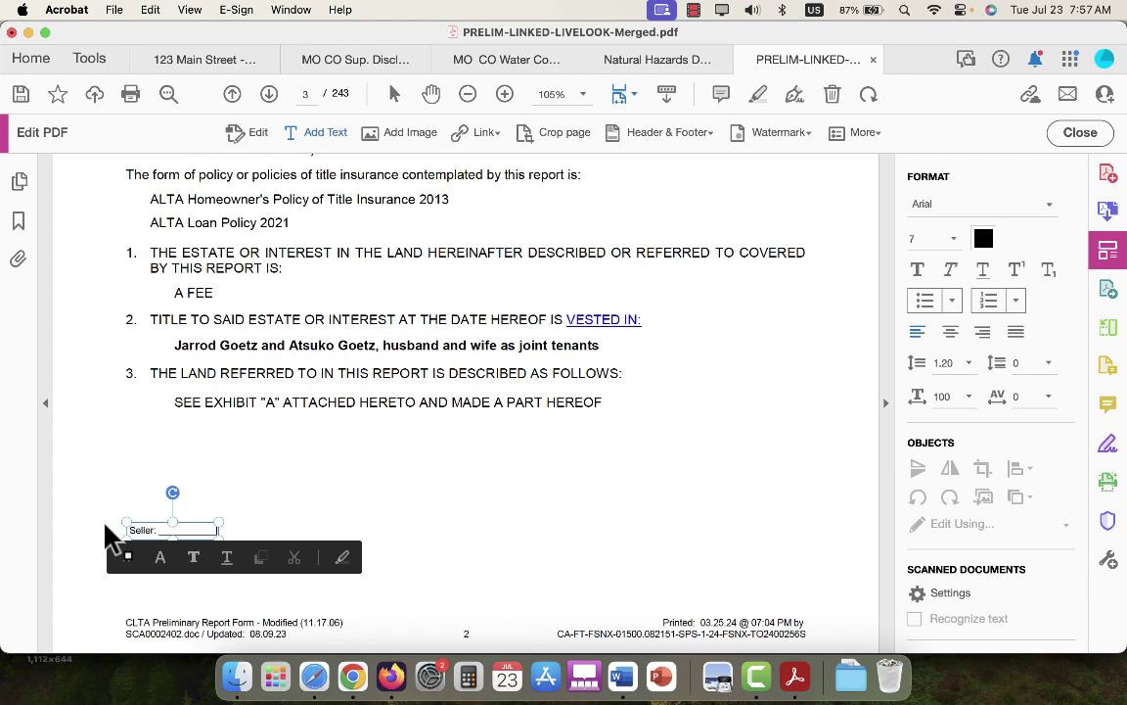
{"action": "type", "text": "______________"}
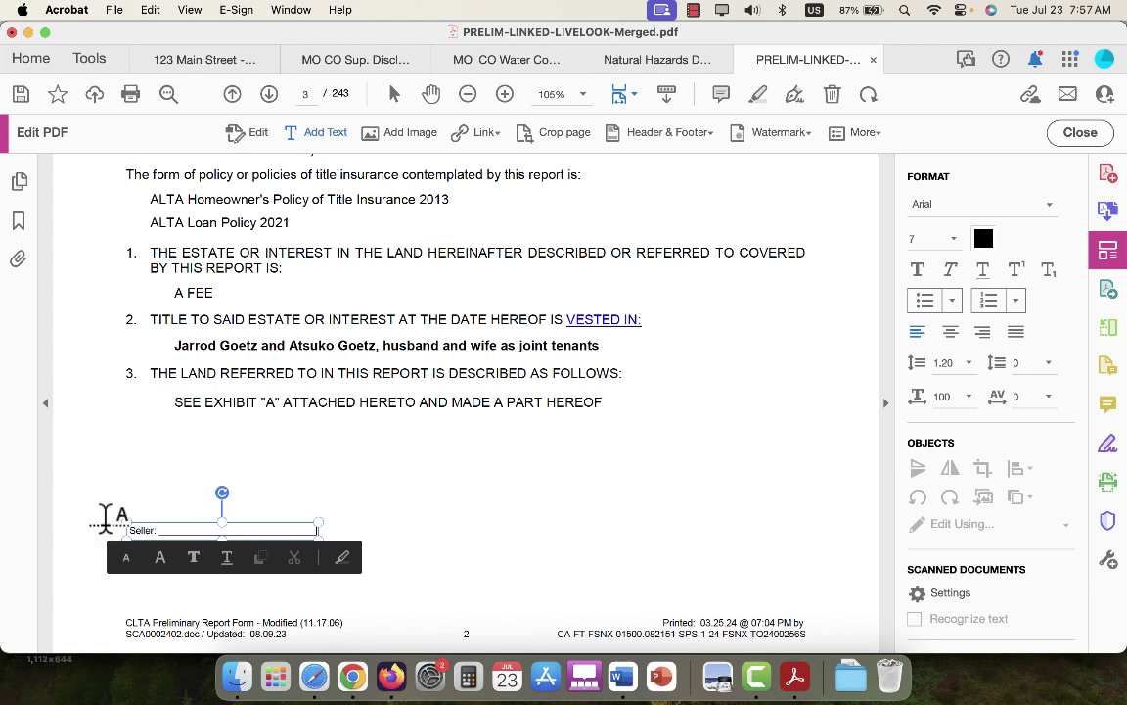
Format the whole Seller: line in Arial at 11 pt.
{"action": "left_click", "coordinate": [979, 213]}
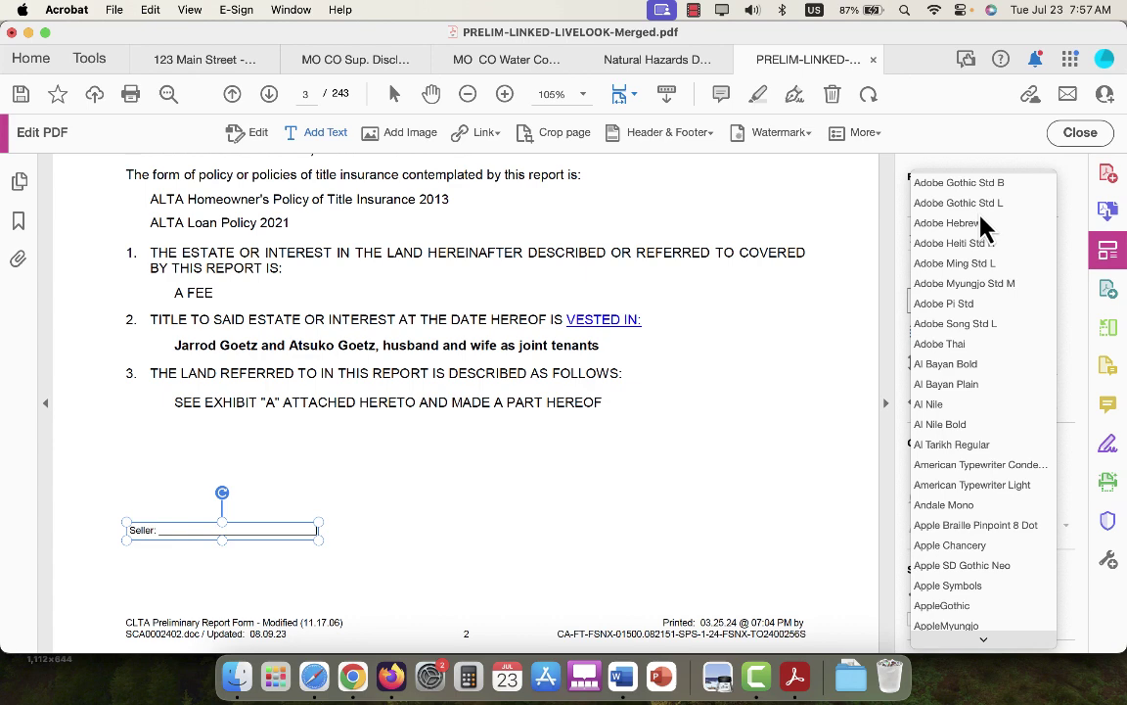
{"action": "scroll", "coordinate": [959, 330], "scroll_direction": "up", "scroll_amount": 4}
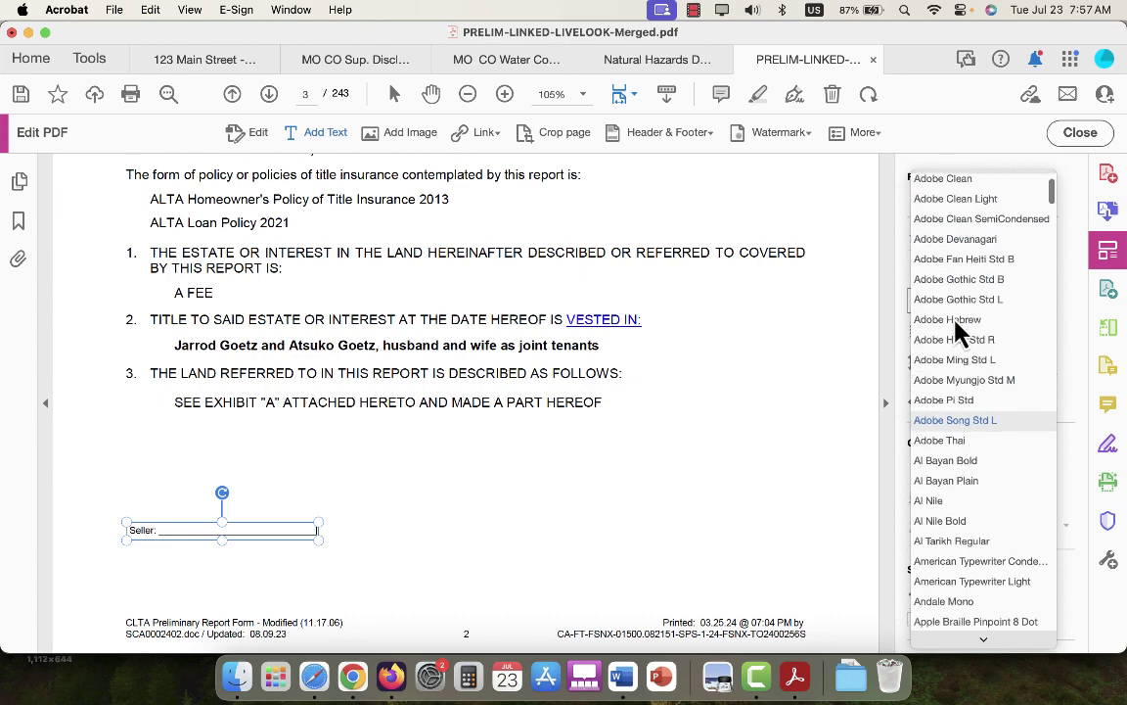
{"action": "scroll", "coordinate": [959, 333], "scroll_direction": "up", "scroll_amount": 1}
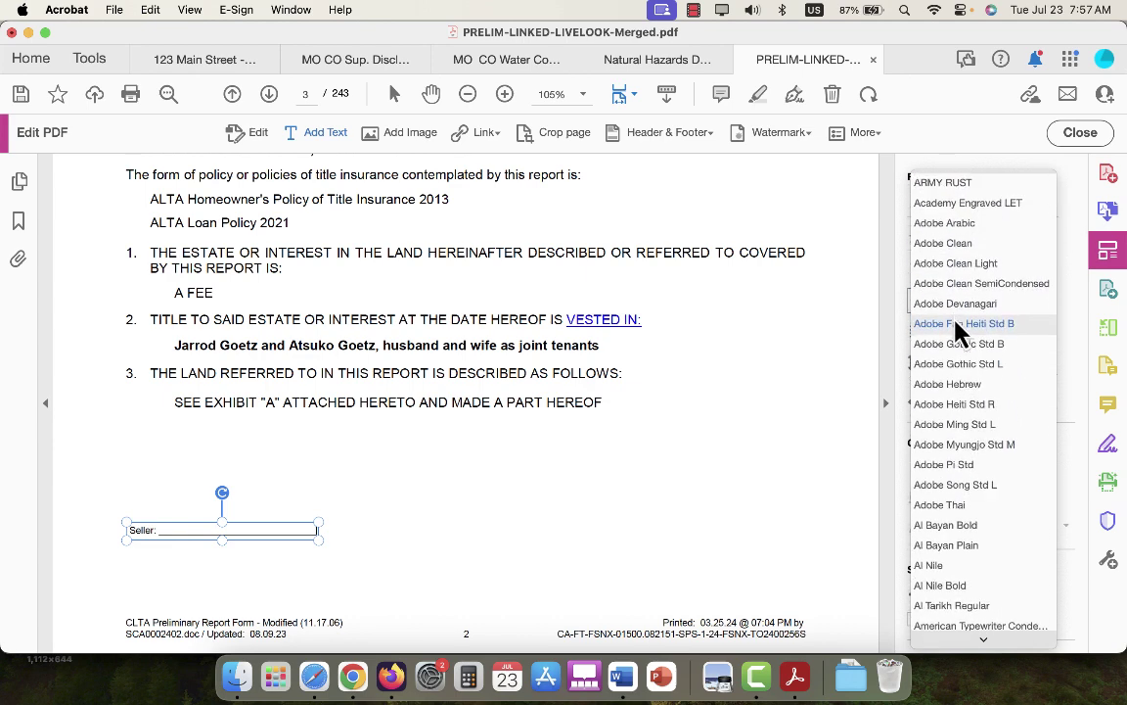
{"action": "scroll", "coordinate": [1052, 201], "scroll_direction": "down", "scroll_amount": 5}
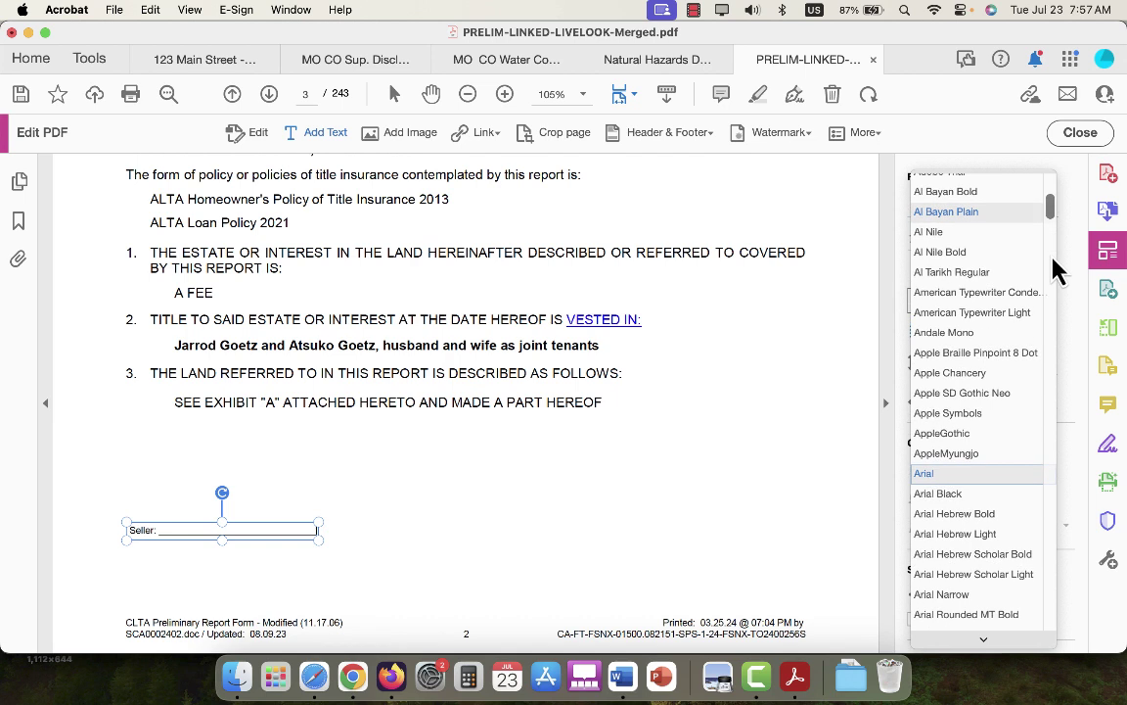
{"action": "left_click", "coordinate": [922, 476]}
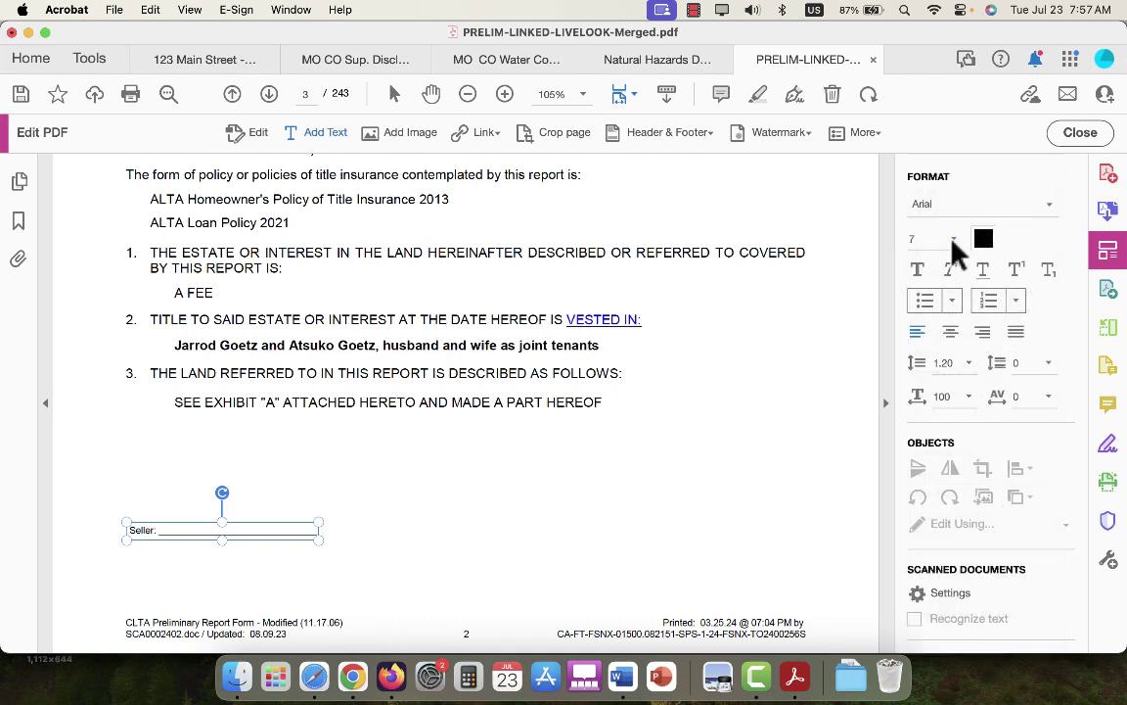
{"action": "left_click", "coordinate": [955, 240]}
{"action": "left_click", "coordinate": [926, 319]}
{"action": "left_click", "coordinate": [924, 300]}
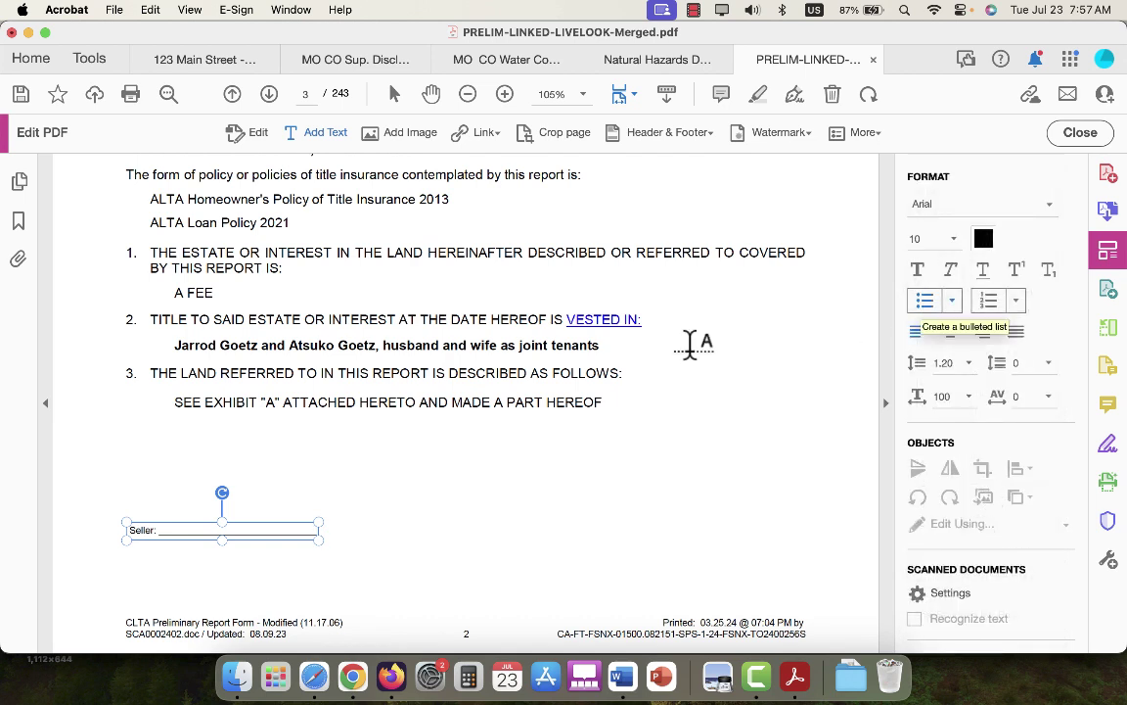
{"action": "triple_click", "coordinate": [244, 530]}
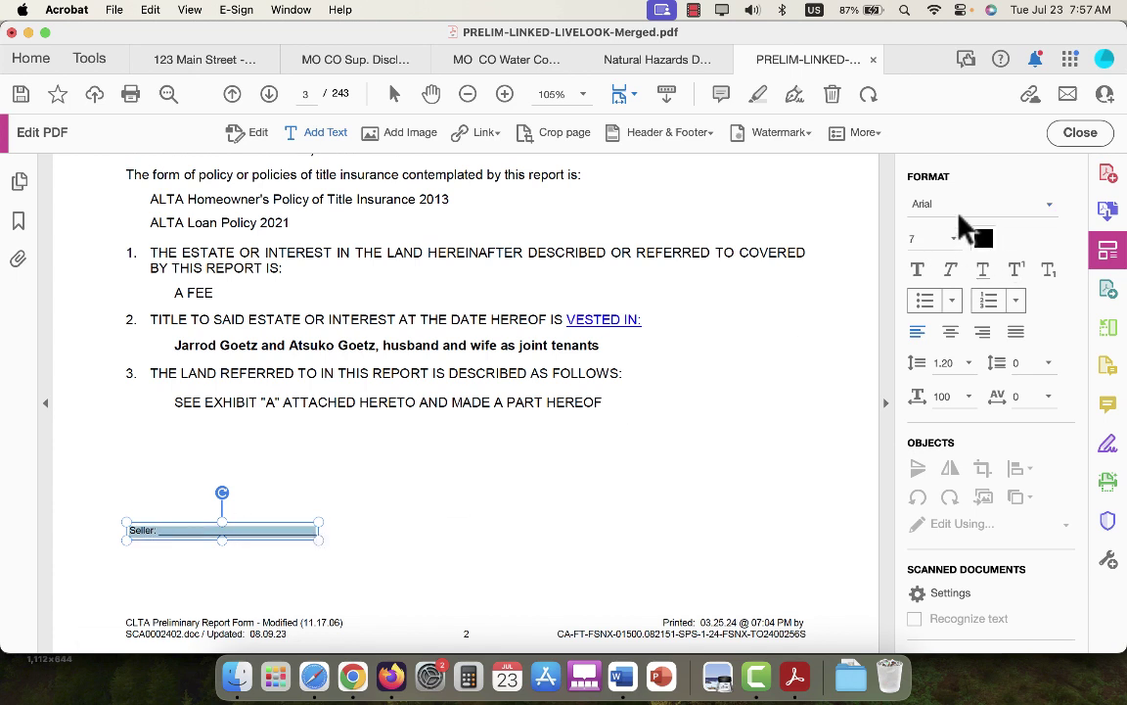
{"action": "left_click", "coordinate": [954, 240]}
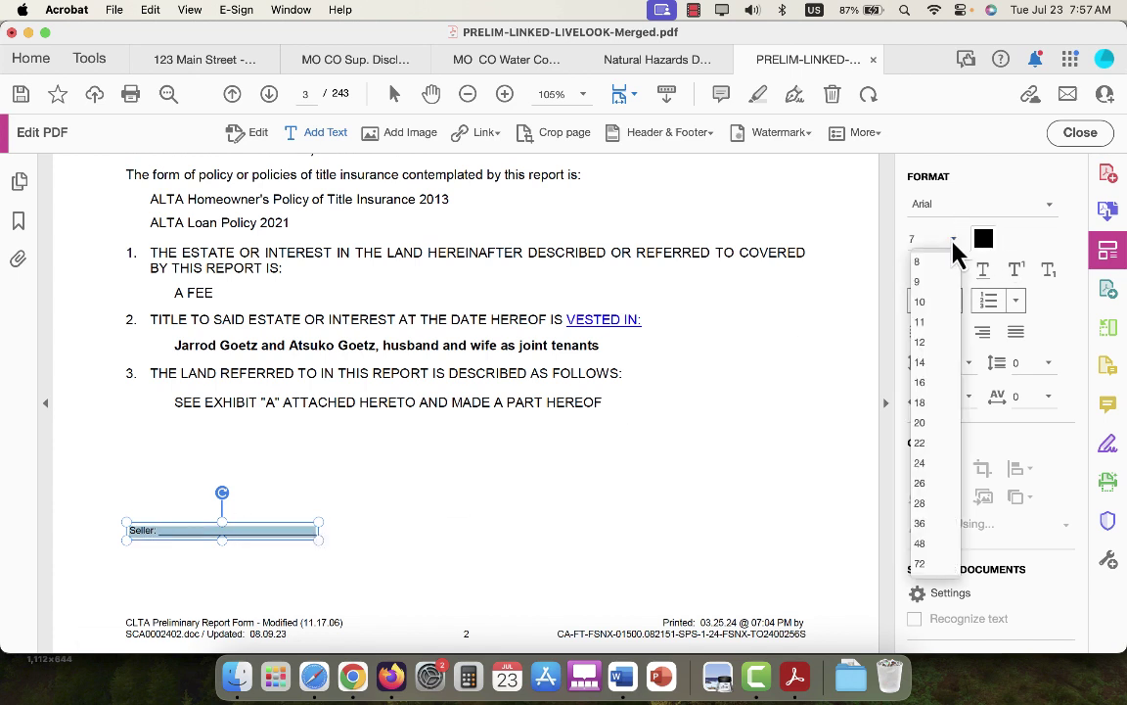
{"action": "left_click", "coordinate": [920, 322]}
{"action": "left_click", "coordinate": [458, 415]}
{"action": "scroll", "coordinate": [456, 413], "scroll_direction": "down", "scroll_amount": 4}
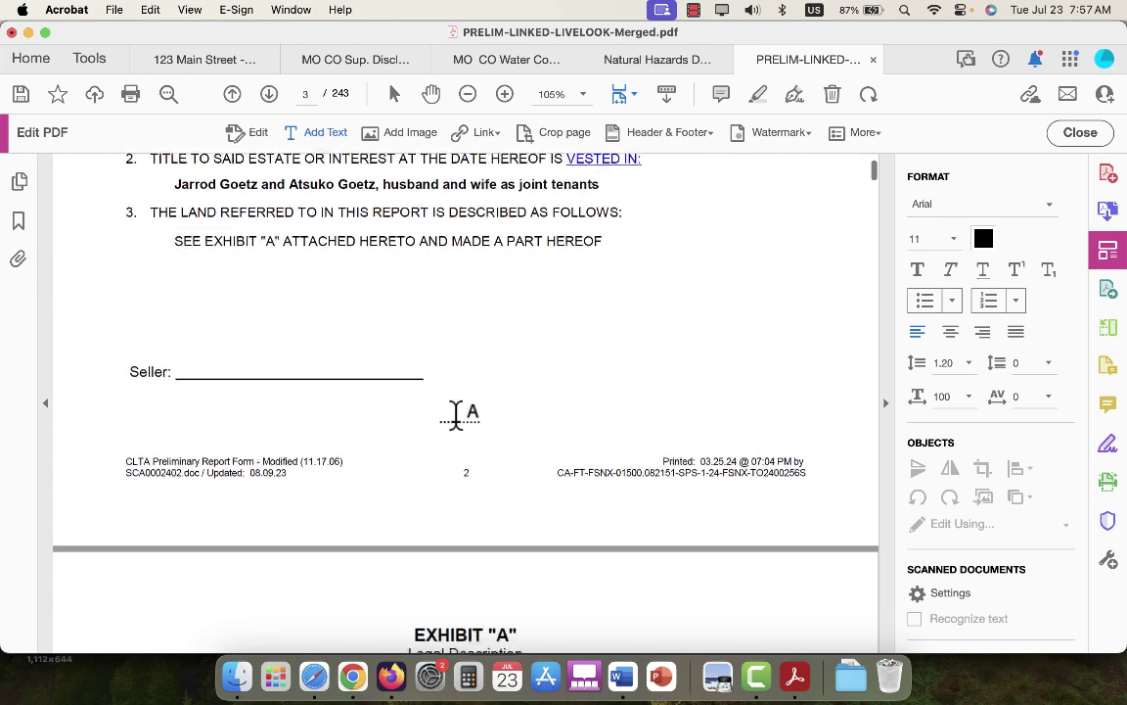
Save the edited title report as 'PRELIM-LINKED-LIVELOOK-Merged' in the 123 Main Street folder.
{"action": "left_click", "coordinate": [115, 12]}
{"action": "left_click", "coordinate": [137, 159]}
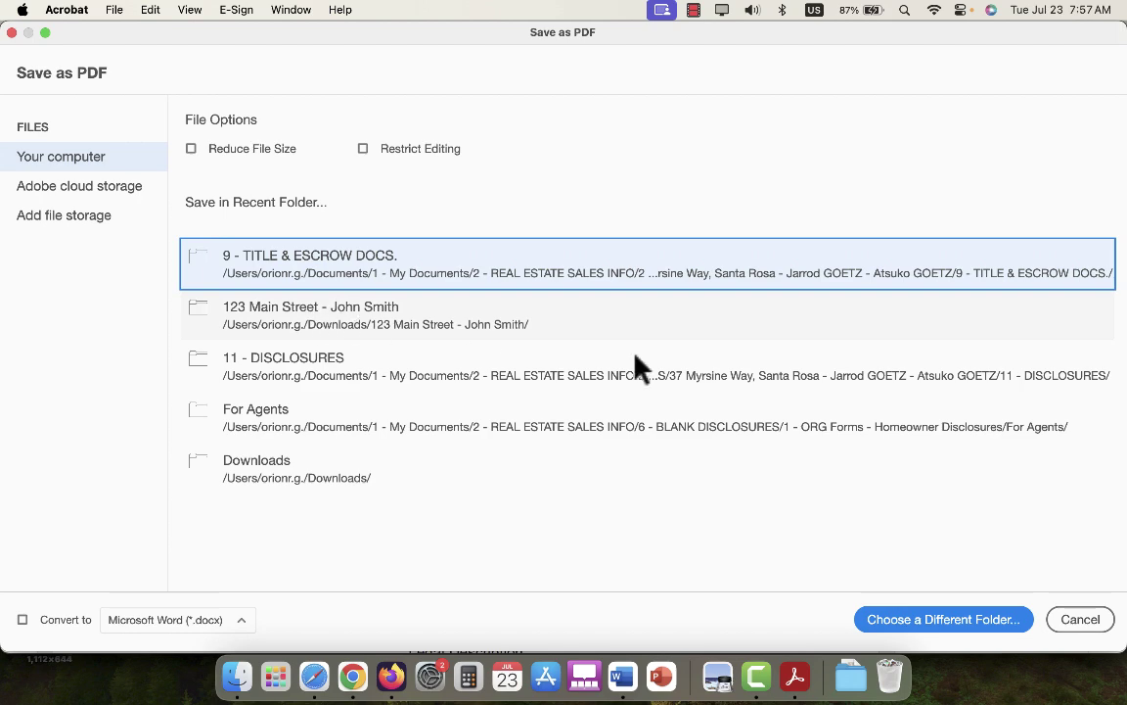
{"action": "left_click", "coordinate": [367, 329]}
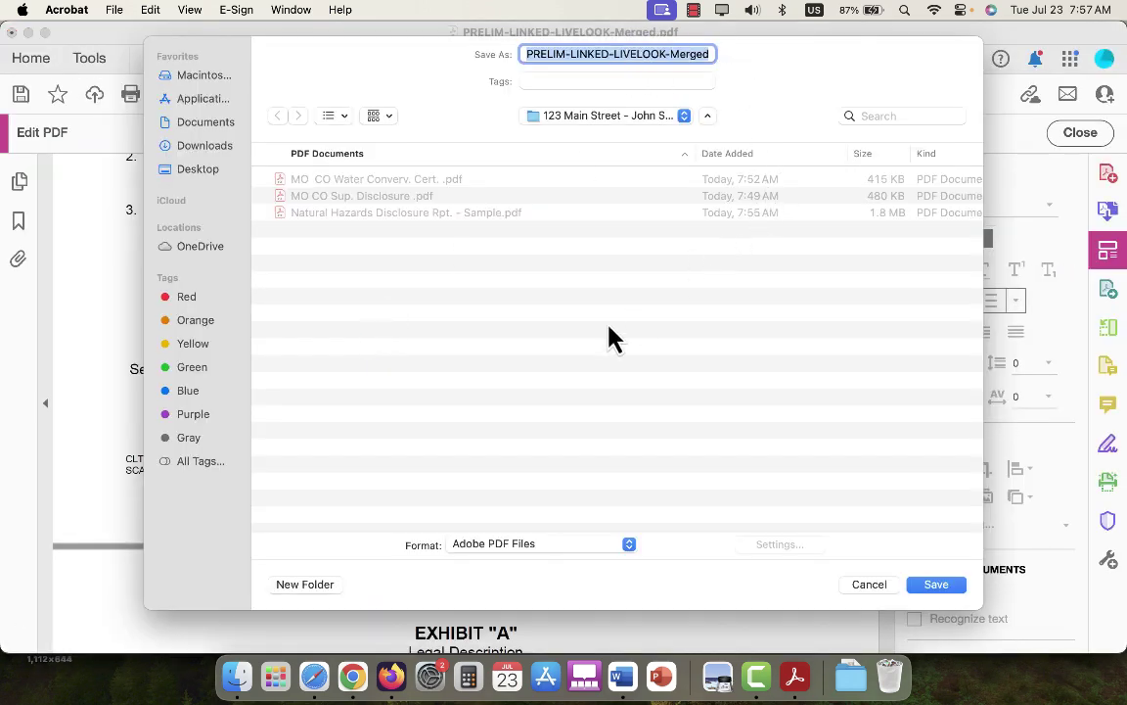
{"action": "left_click", "coordinate": [937, 585]}
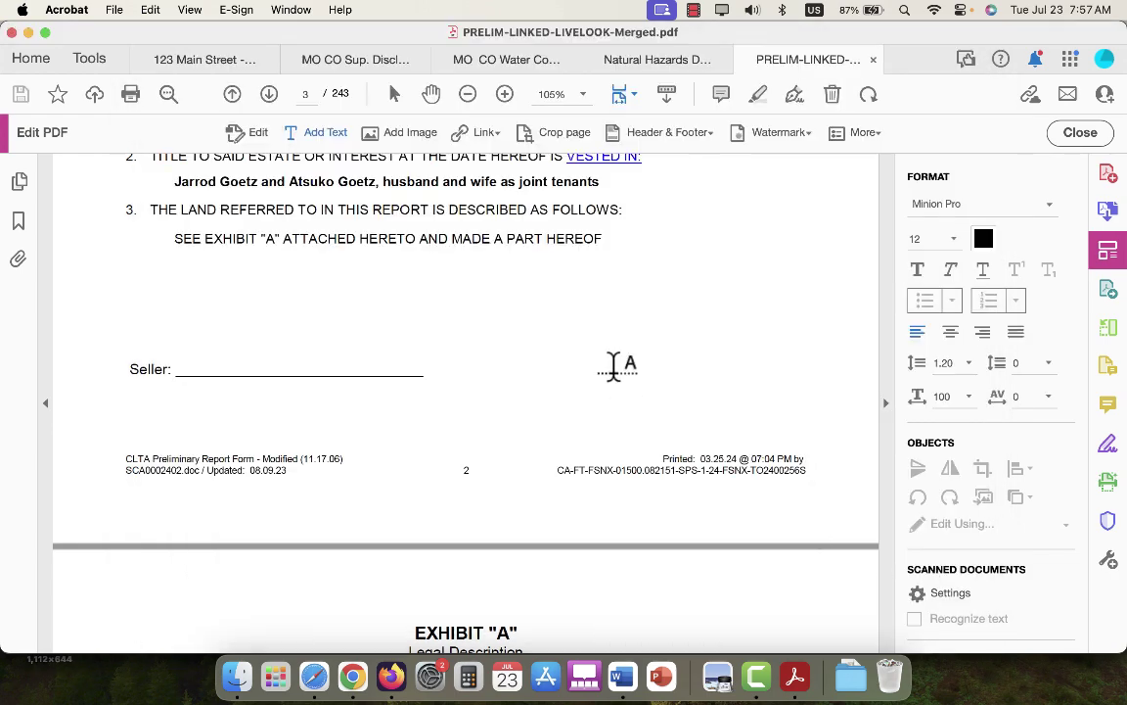
Return to the Word Disclosure Checklist and scroll to page 2's home inspection, HOA and city report items.
{"action": "left_click", "coordinate": [622, 680]}
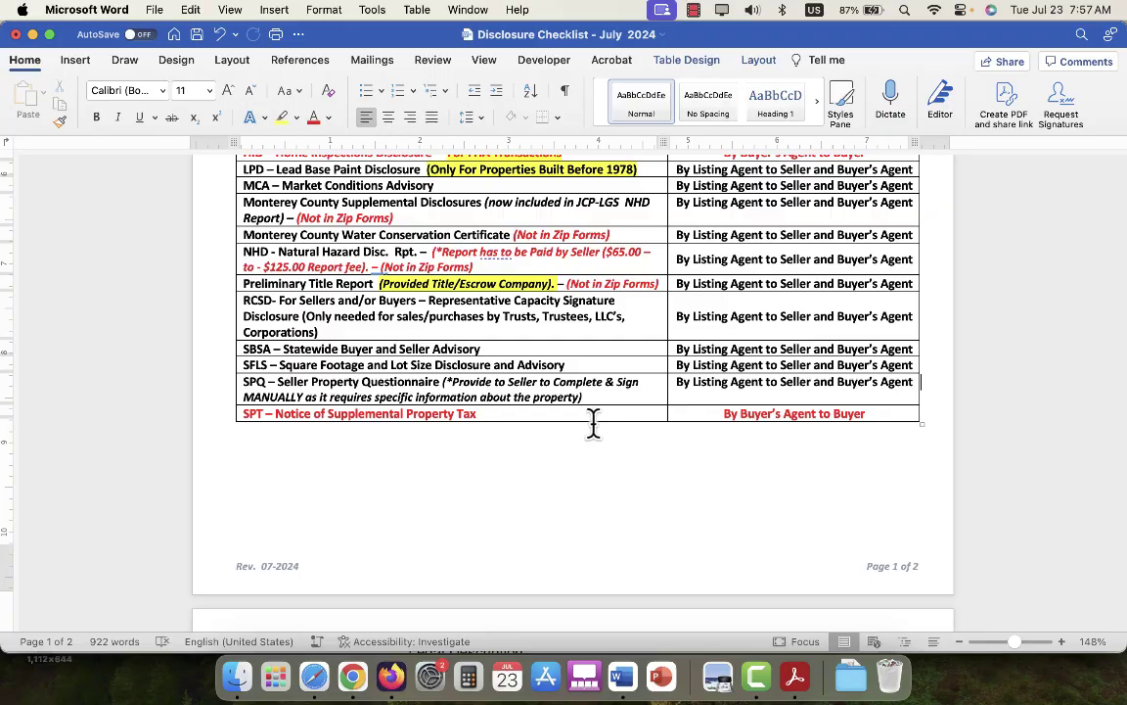
{"action": "scroll", "coordinate": [405, 223], "scroll_direction": "down", "scroll_amount": 3}
{"action": "scroll", "coordinate": [405, 223], "scroll_direction": "down", "scroll_amount": 4}
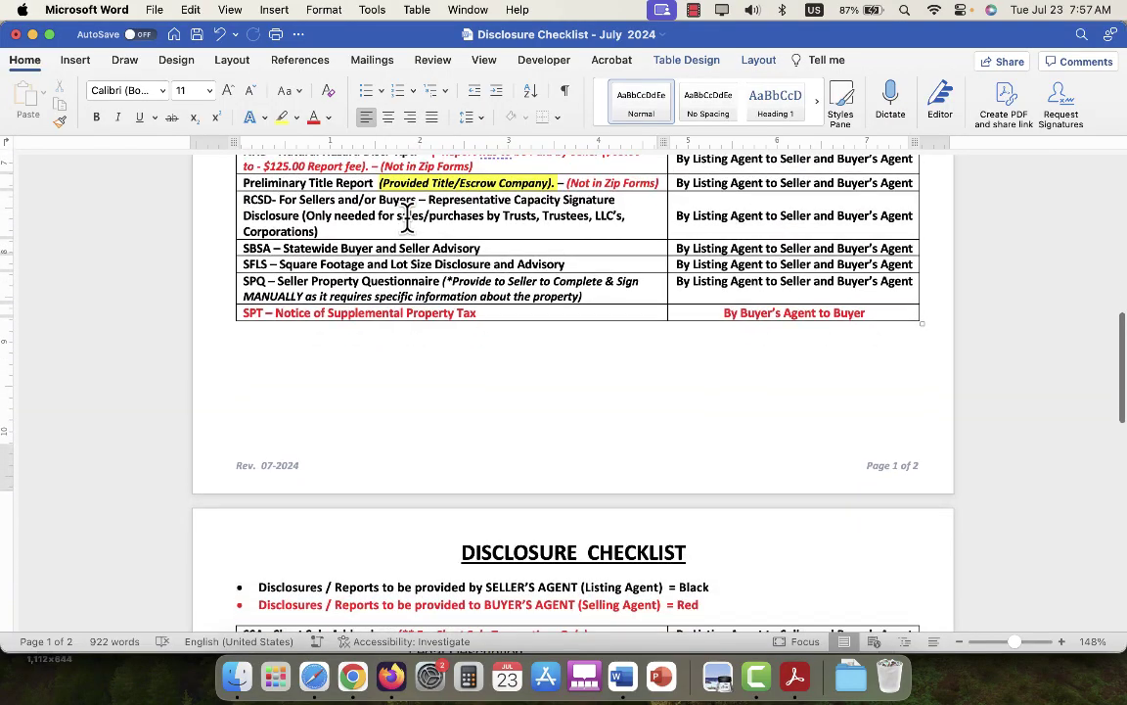
{"action": "scroll", "coordinate": [405, 217], "scroll_direction": "down", "scroll_amount": 16}
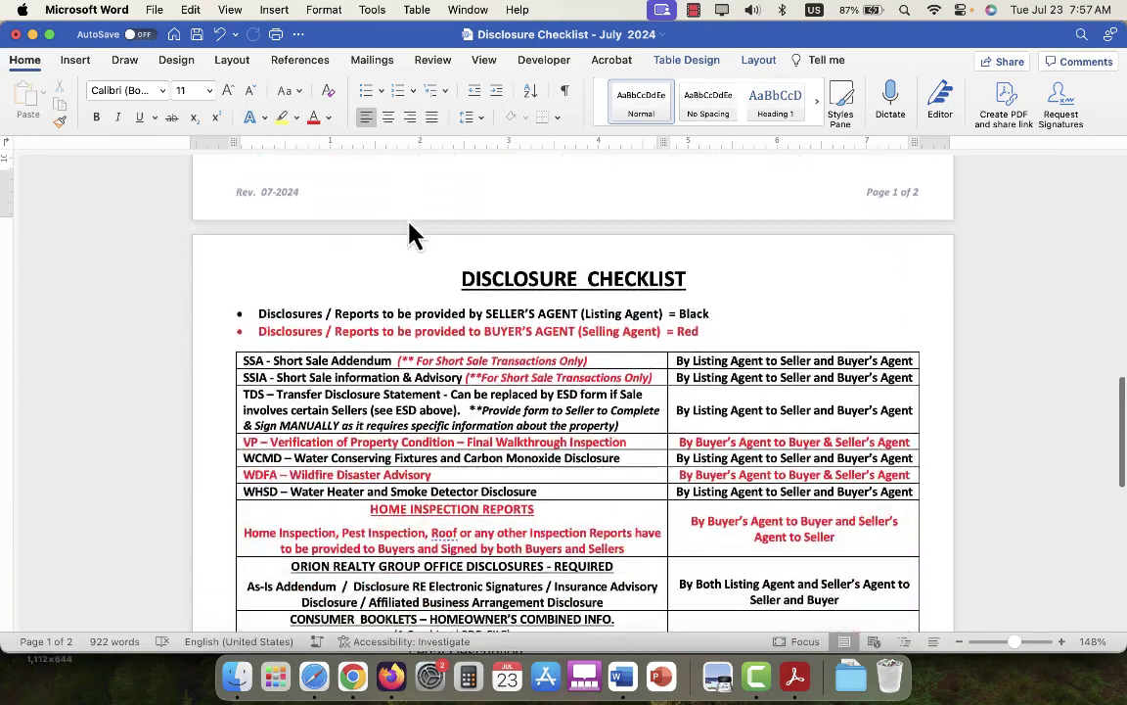
{"action": "scroll", "coordinate": [406, 218], "scroll_direction": "down", "scroll_amount": 1}
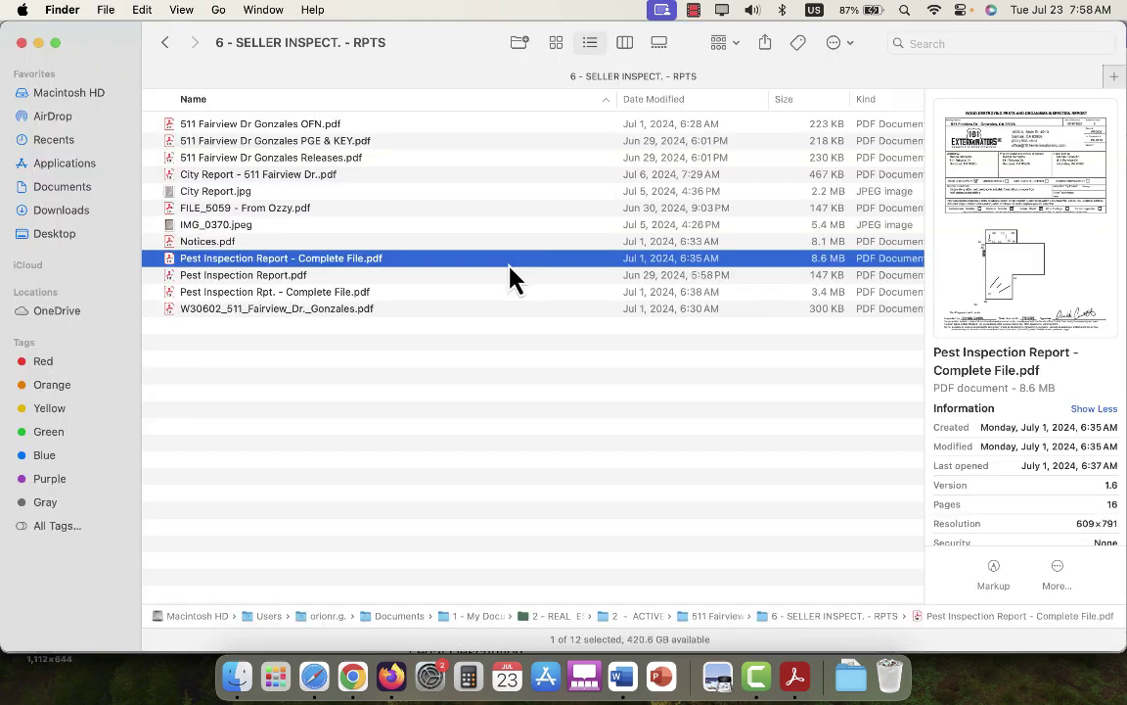
Open 'Pest Inspection Report - Complete File.pdf' and scroll page 1 down to the floor-plan diagram.
{"action": "double_click", "coordinate": [511, 262]}
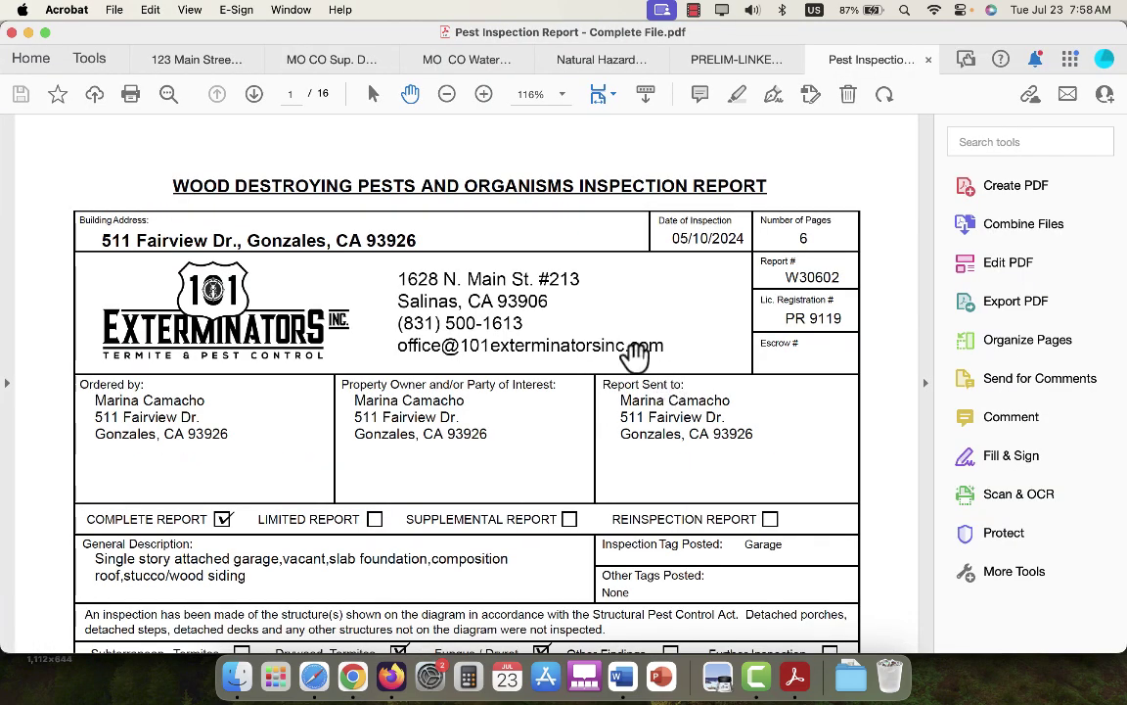
{"action": "scroll", "coordinate": [637, 354], "scroll_direction": "down", "scroll_amount": 5}
{"action": "scroll", "coordinate": [637, 353], "scroll_direction": "up", "scroll_amount": 5}
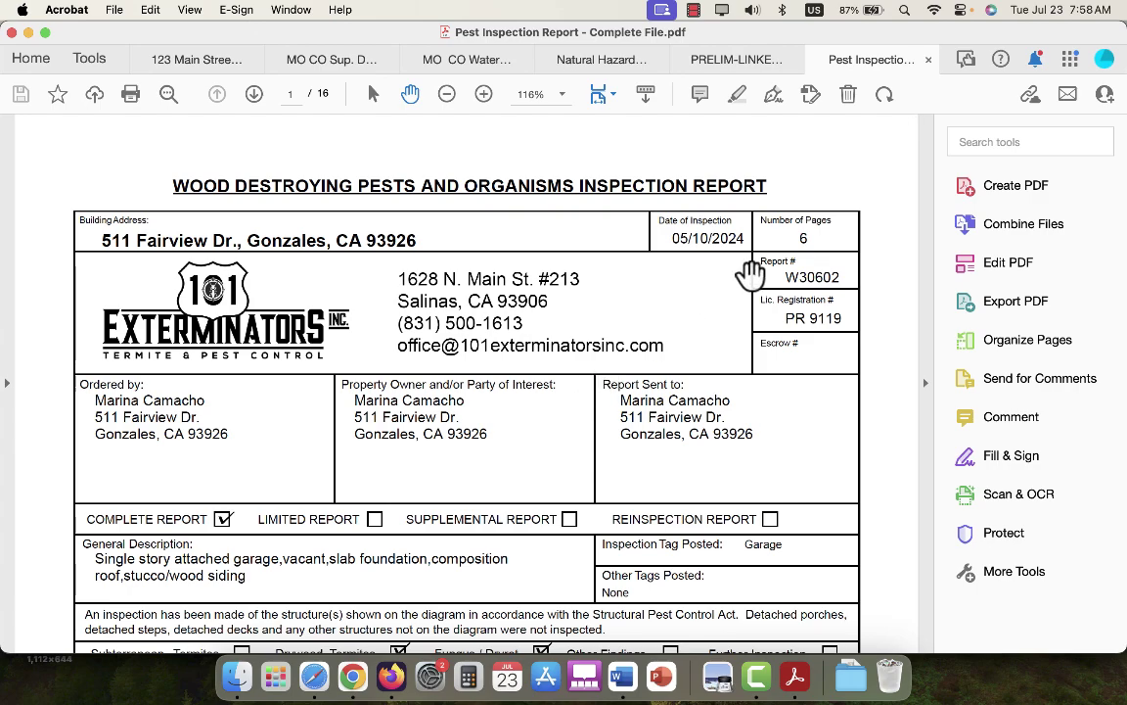
{"action": "scroll", "coordinate": [798, 333], "scroll_direction": "down", "scroll_amount": 10}
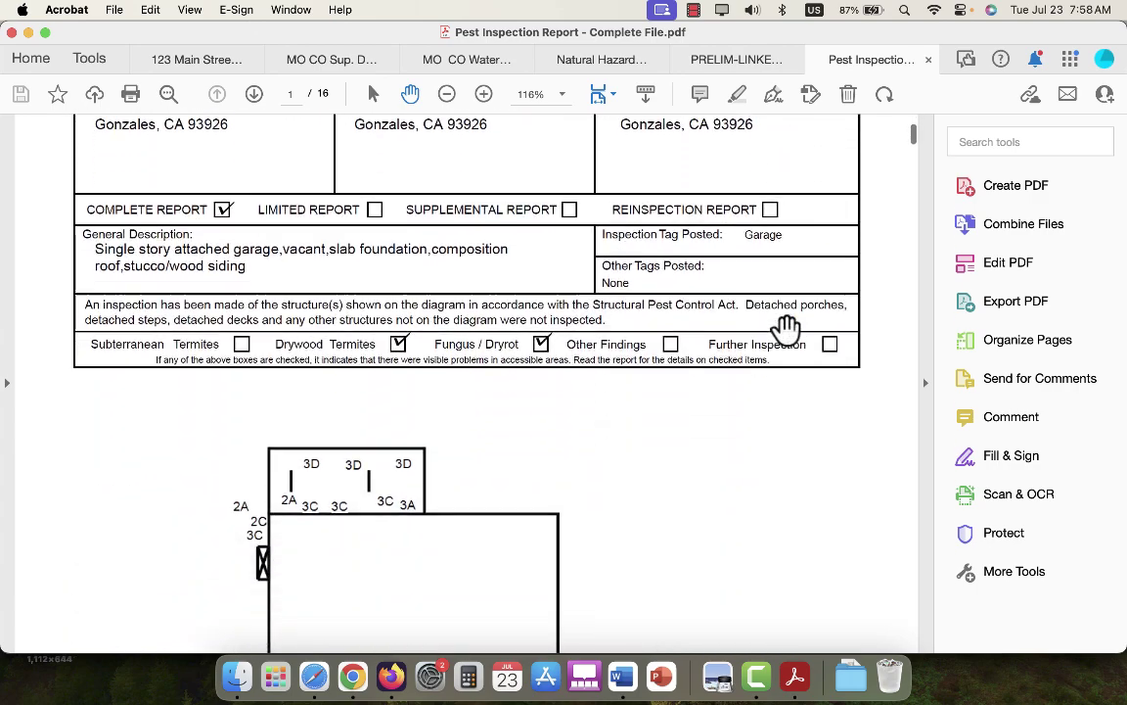
{"action": "scroll", "coordinate": [788, 330], "scroll_direction": "up", "scroll_amount": 10}
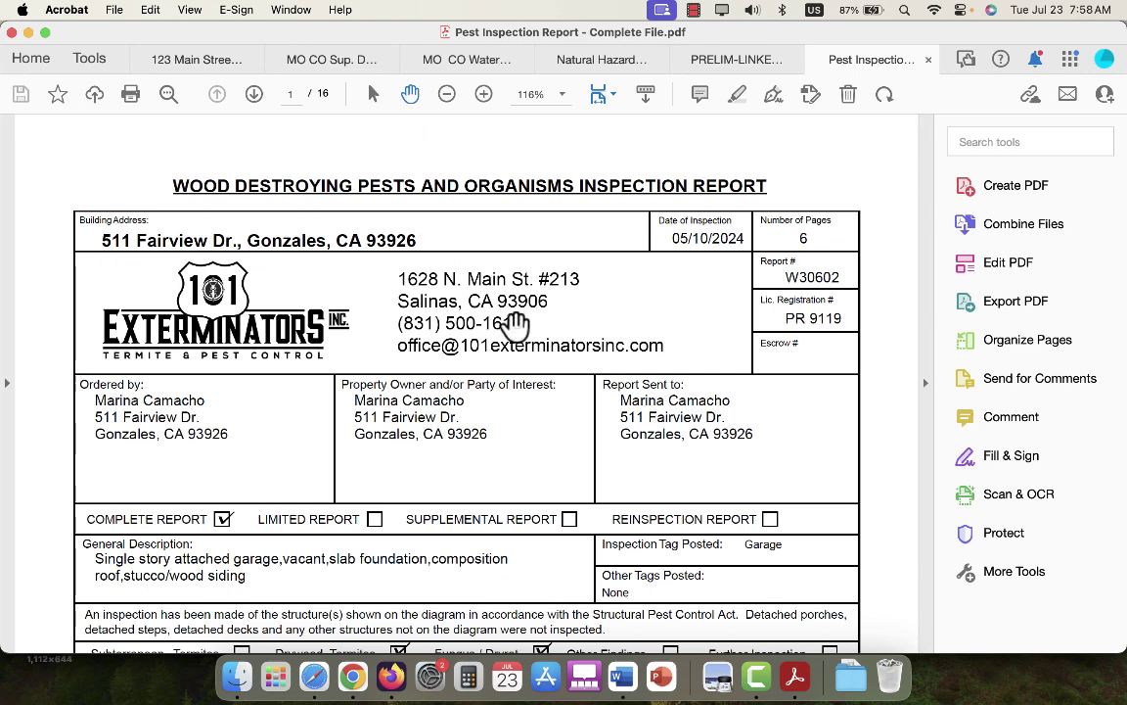
{"action": "scroll", "coordinate": [516, 324], "scroll_direction": "down", "scroll_amount": 10}
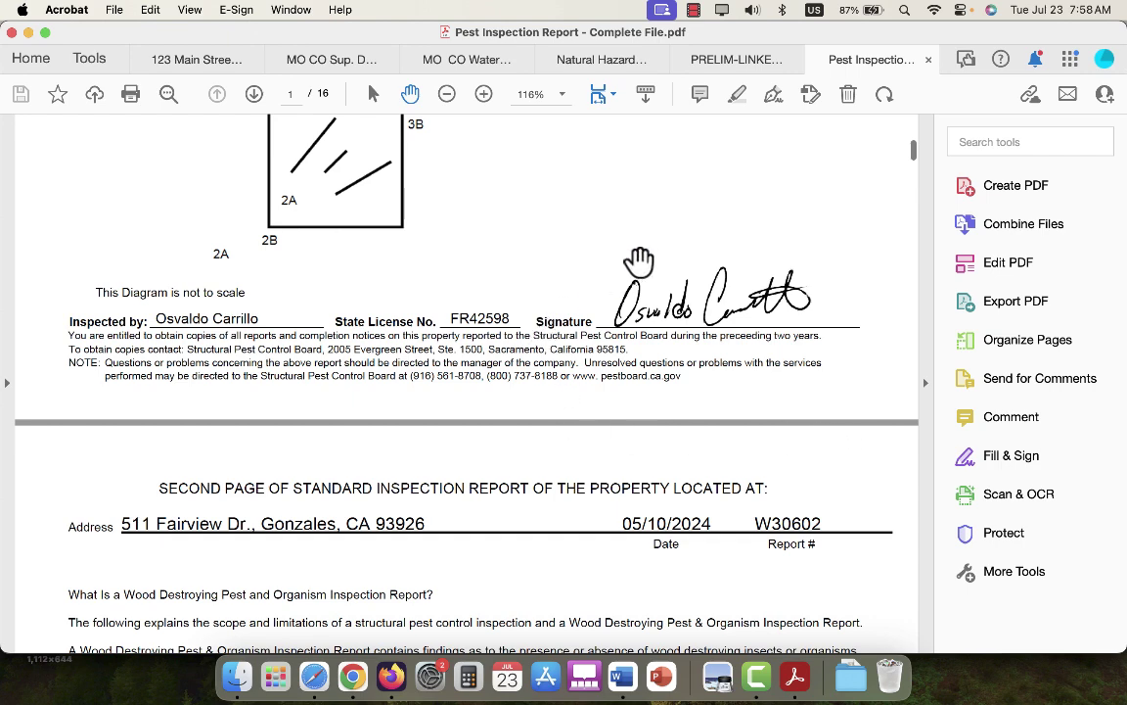
{"action": "scroll", "coordinate": [640, 261], "scroll_direction": "up", "scroll_amount": 10}
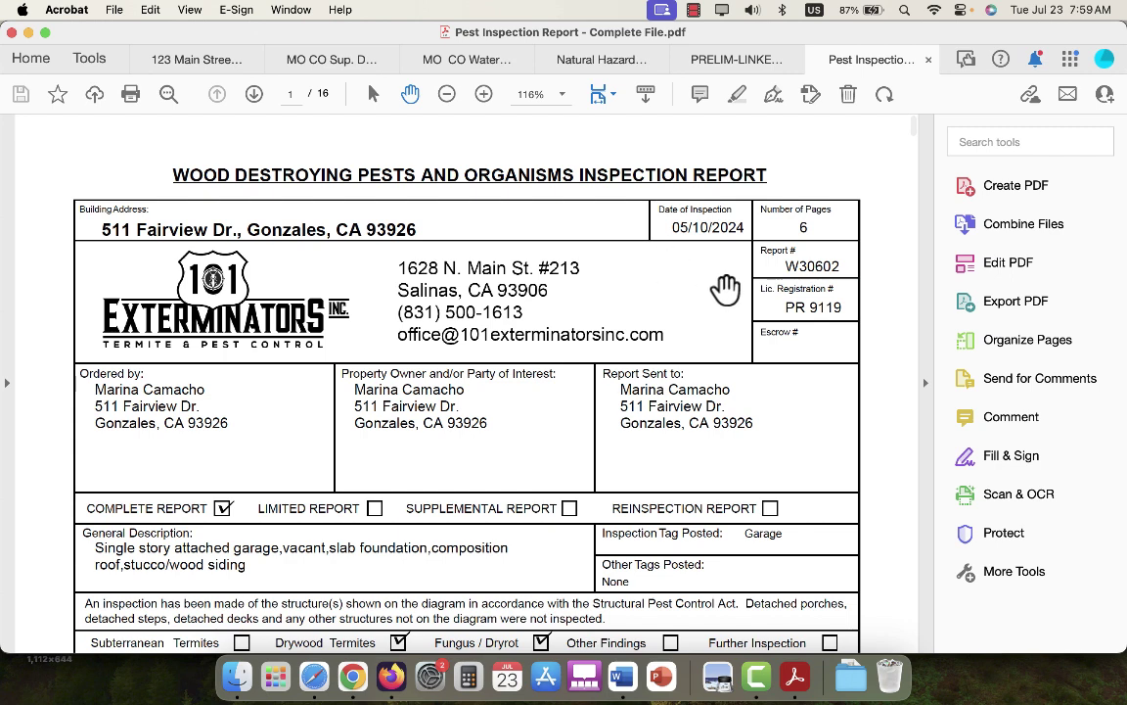
{"action": "scroll", "coordinate": [744, 296], "scroll_direction": "down", "scroll_amount": 5}
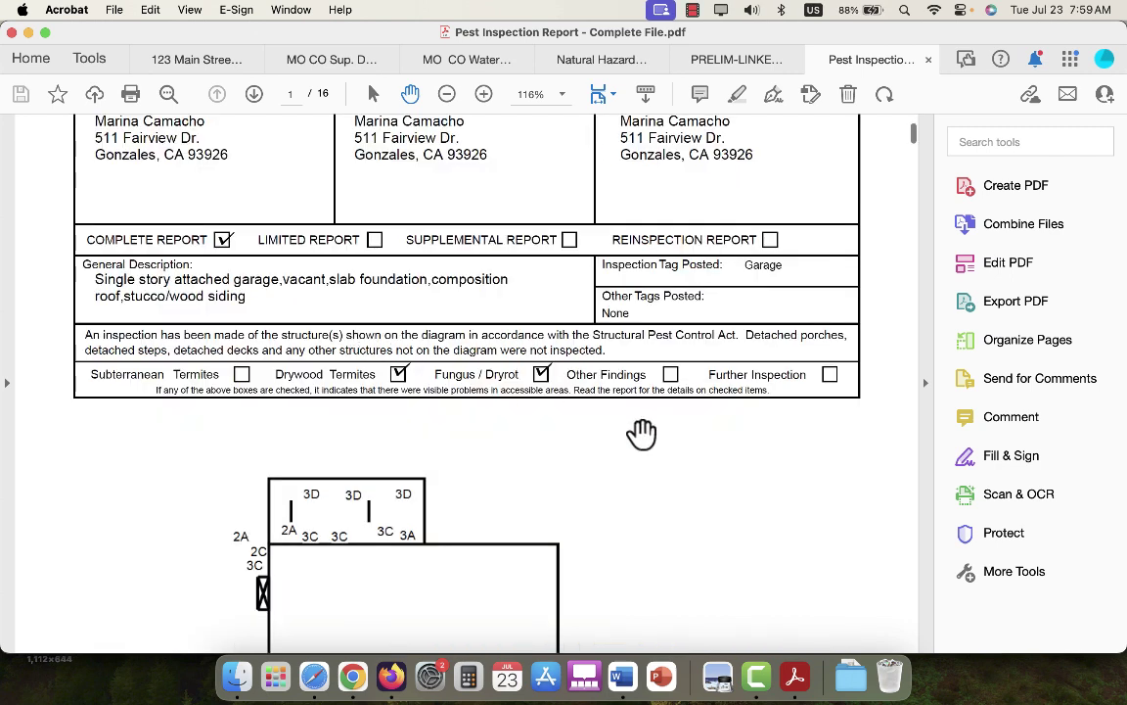
{"action": "scroll", "coordinate": [641, 433], "scroll_direction": "down", "scroll_amount": 3}
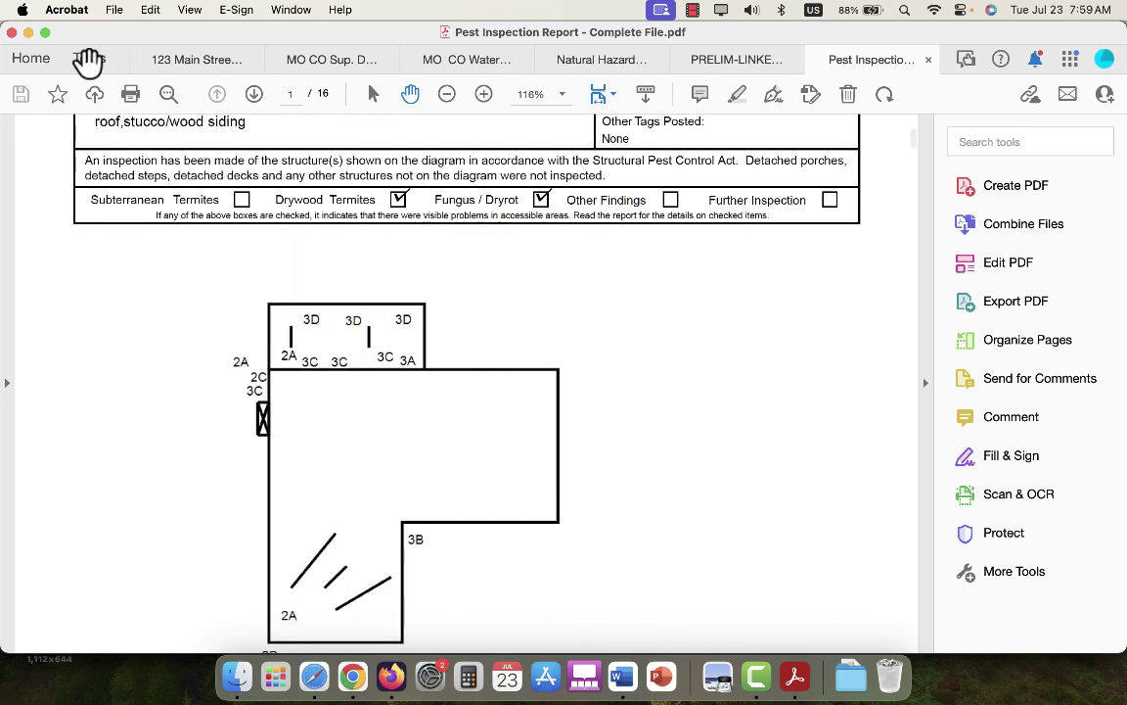
{"action": "scroll", "coordinate": [88, 60], "scroll_direction": "down", "scroll_amount": 5}
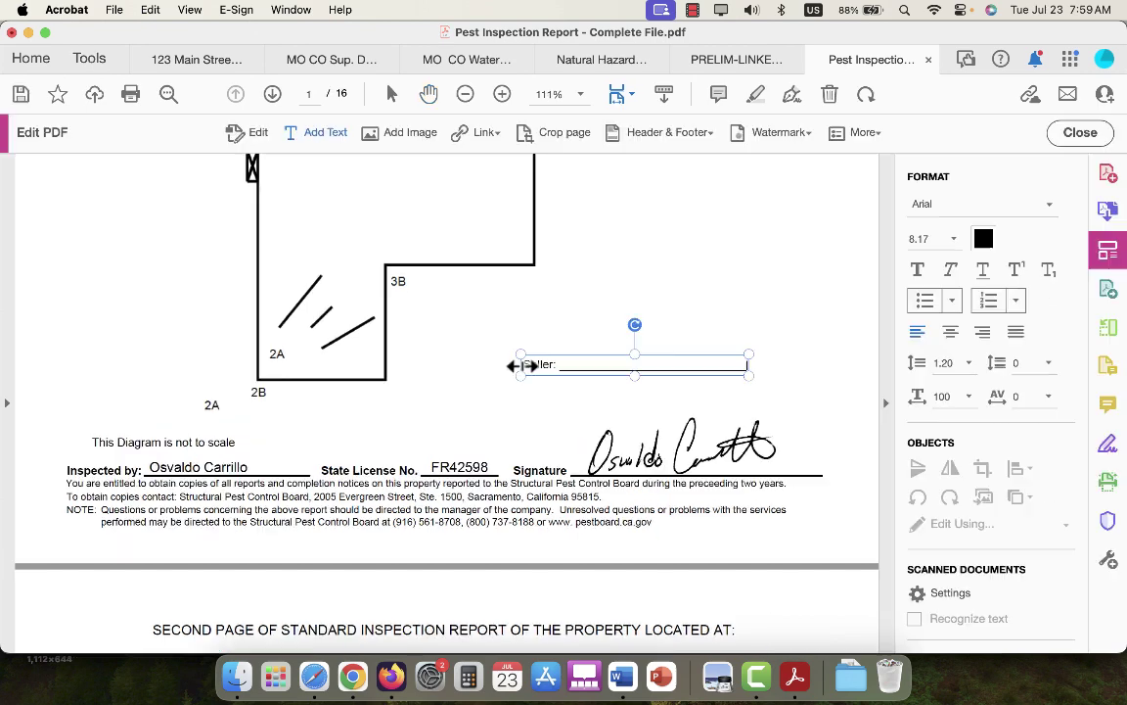
Paste a Seller: line above the inspector's signature on the pest report and set its text to 10 pt.
{"action": "left_click", "coordinate": [759, 547]}
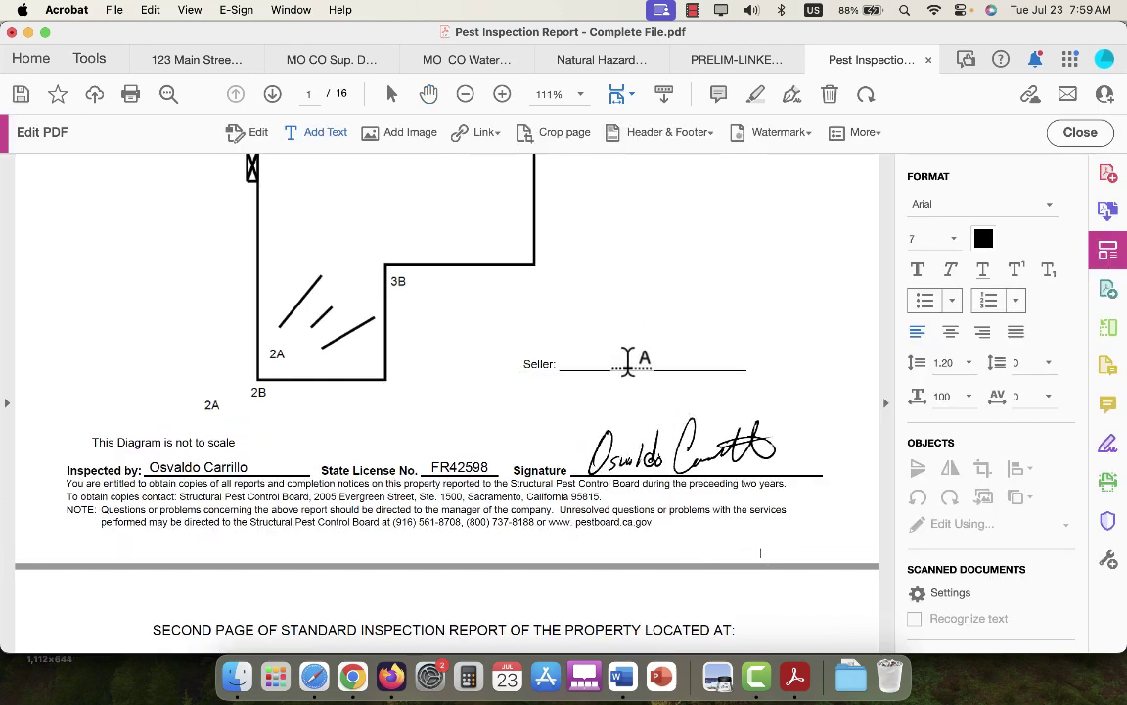
{"action": "triple_click", "coordinate": [673, 365]}
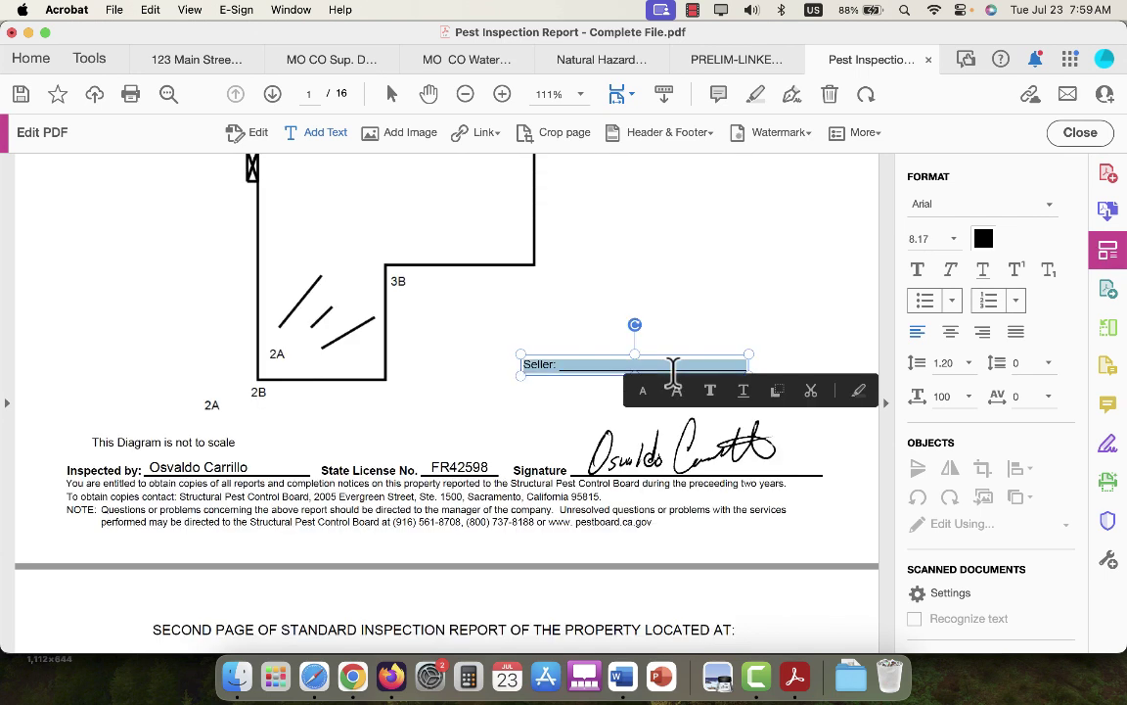
{"action": "left_click", "coordinate": [953, 237]}
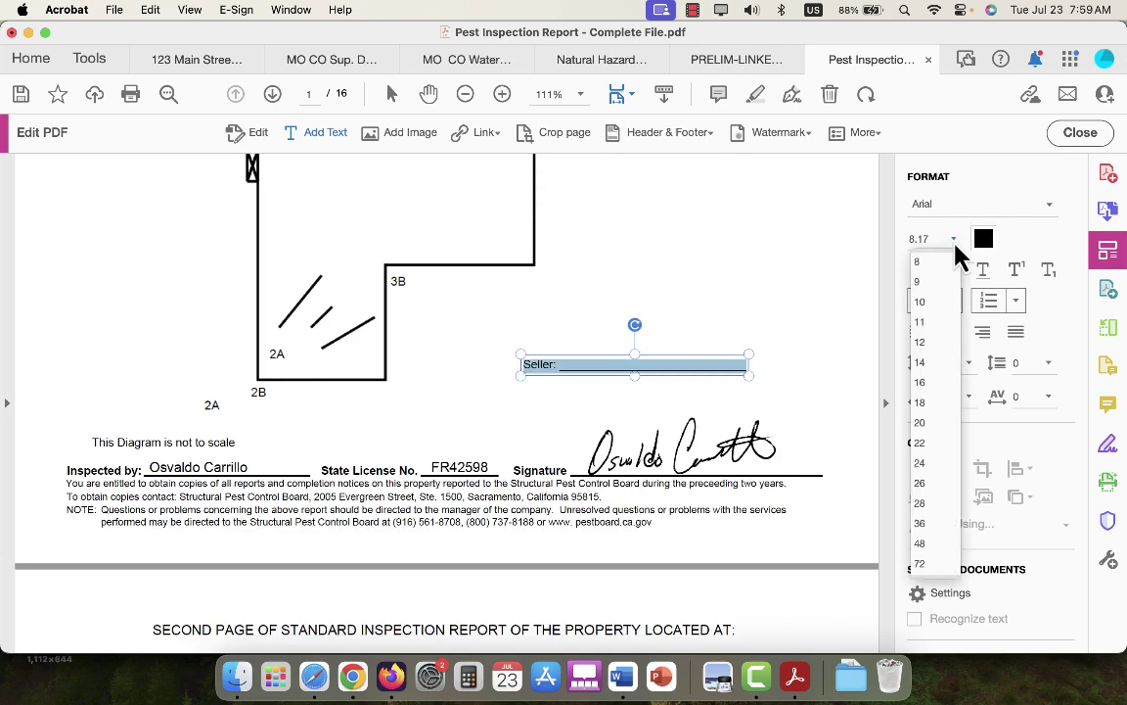
{"action": "left_click", "coordinate": [925, 304]}
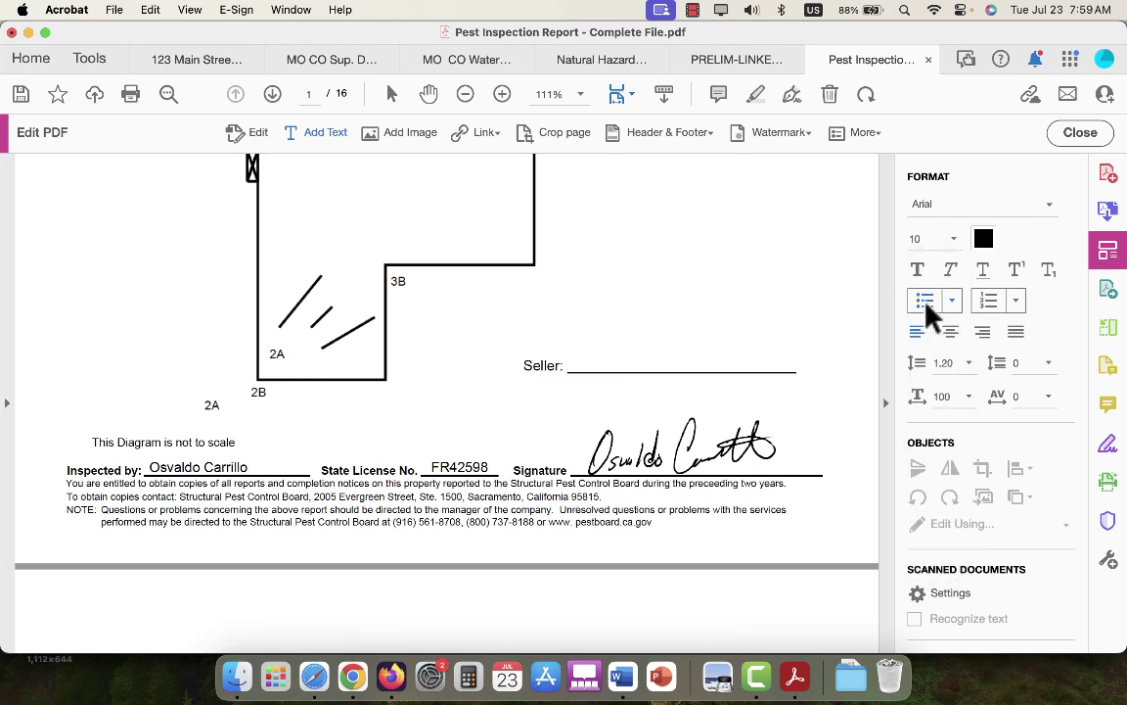
{"action": "left_click", "coordinate": [701, 390]}
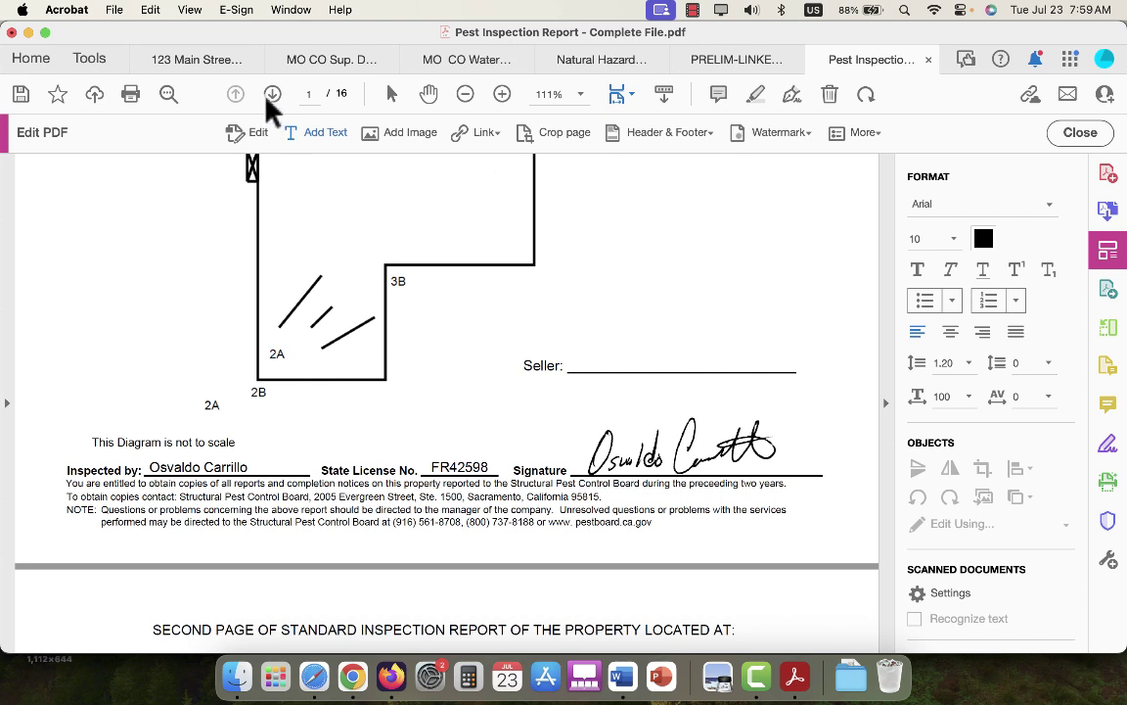
Save the edited pest report to the 123 Main Street folder, then bring back Word's Disclosure Checklist.
{"action": "left_click", "coordinate": [119, 12]}
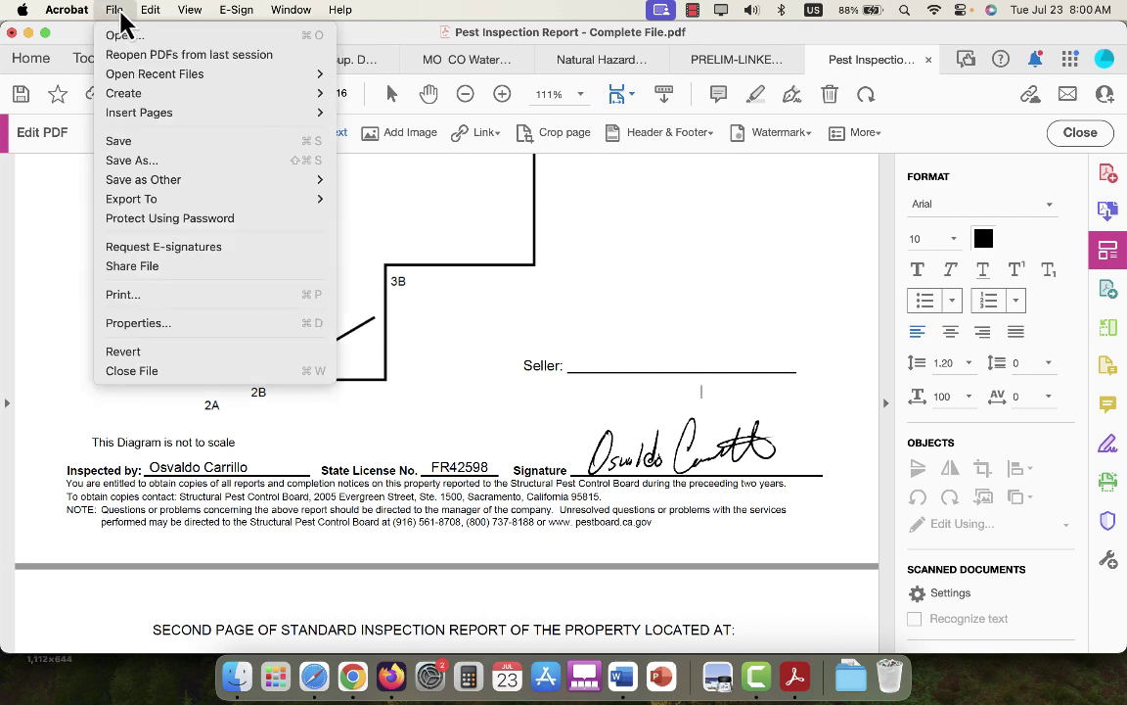
{"action": "left_click", "coordinate": [153, 160]}
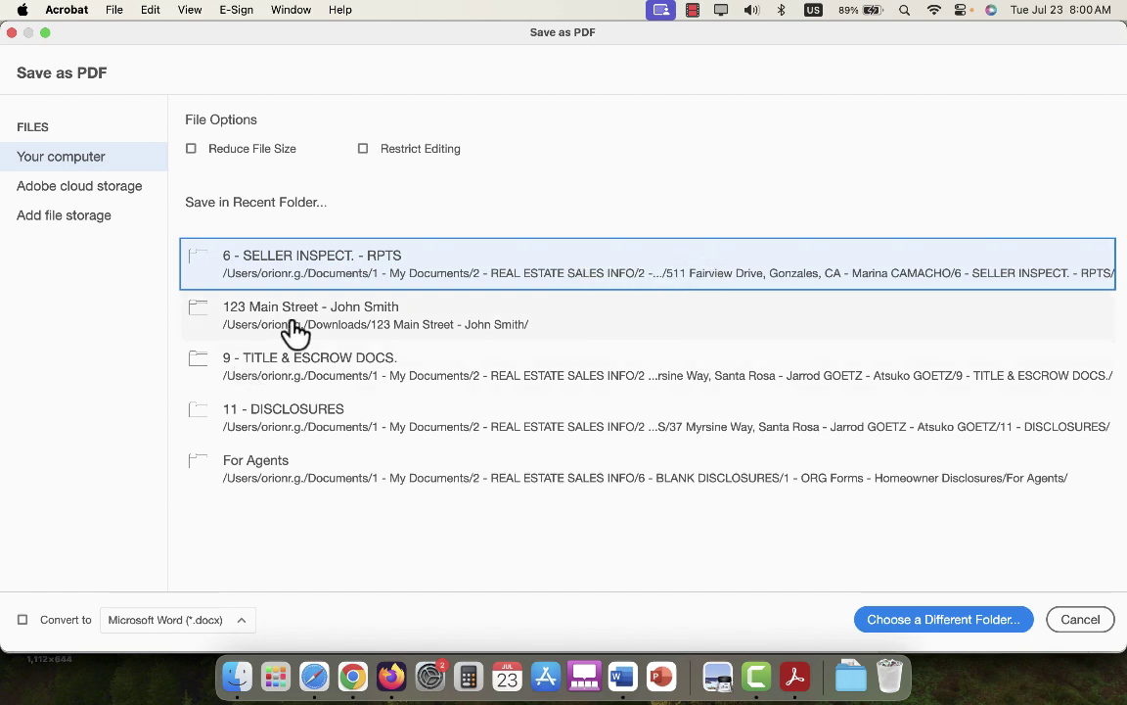
{"action": "left_click", "coordinate": [292, 322]}
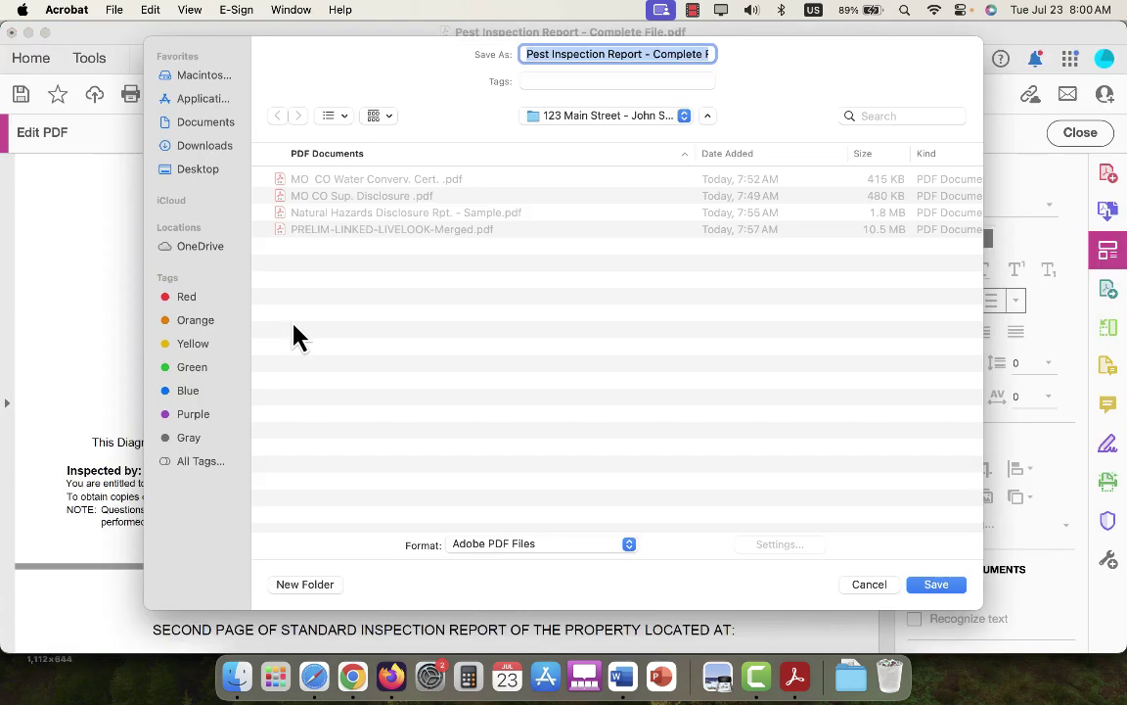
{"action": "left_click", "coordinate": [945, 587]}
{"action": "left_click", "coordinate": [947, 591]}
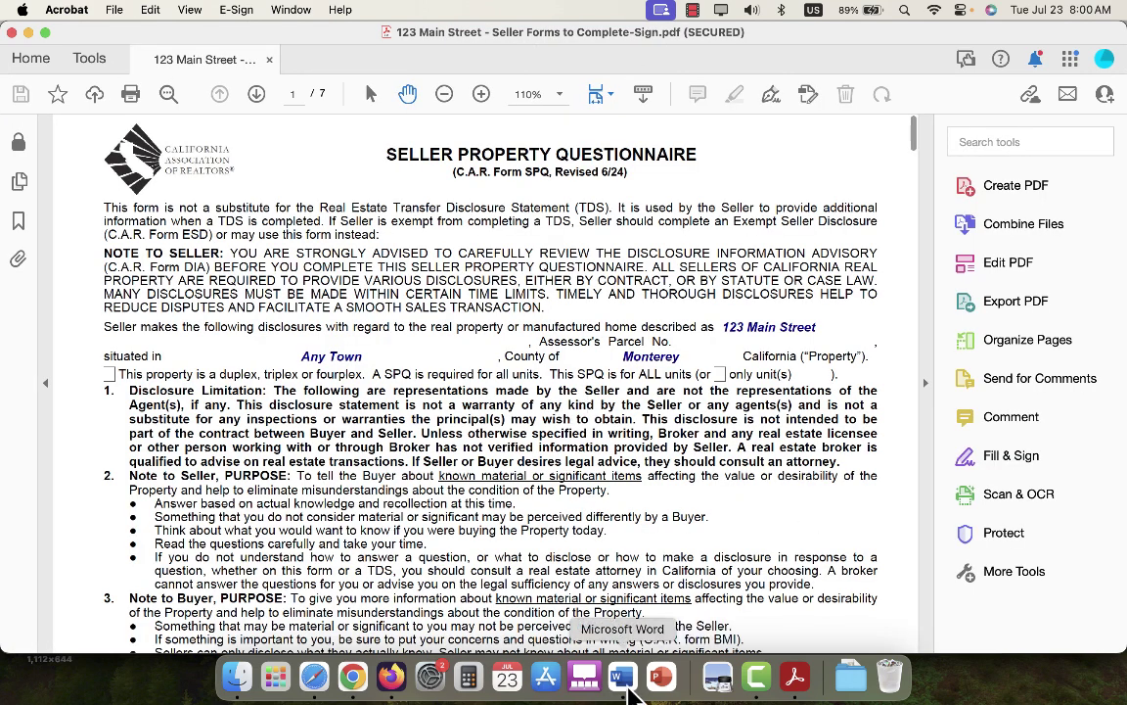
{"action": "left_click", "coordinate": [627, 688]}
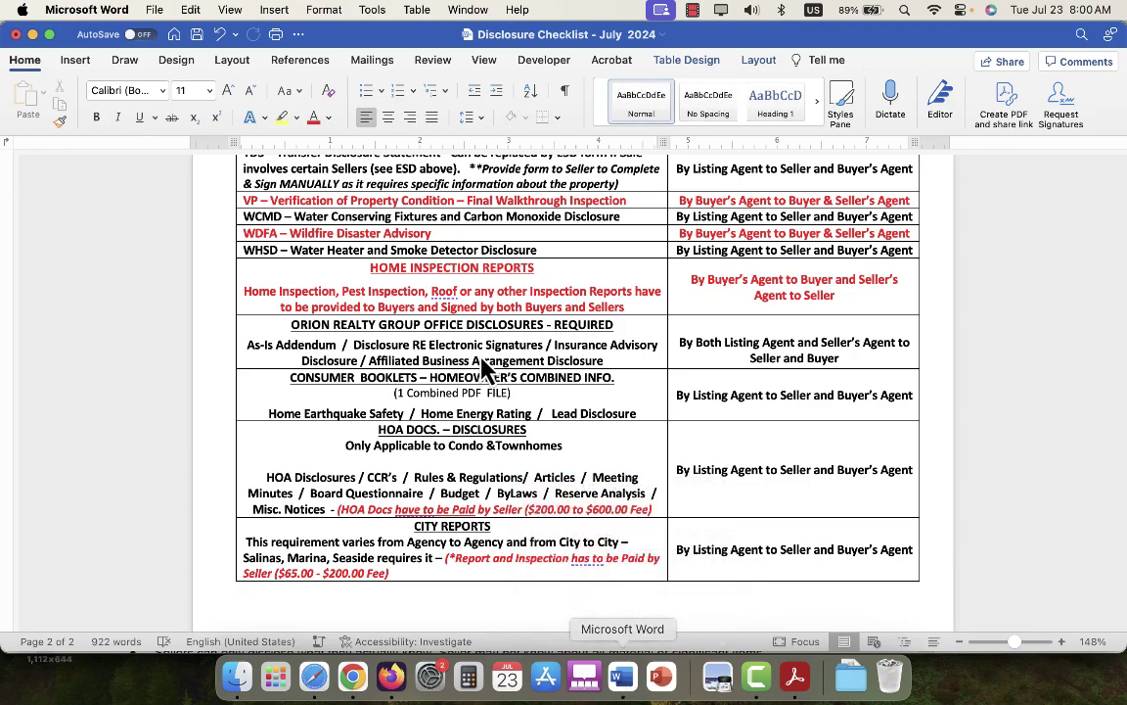